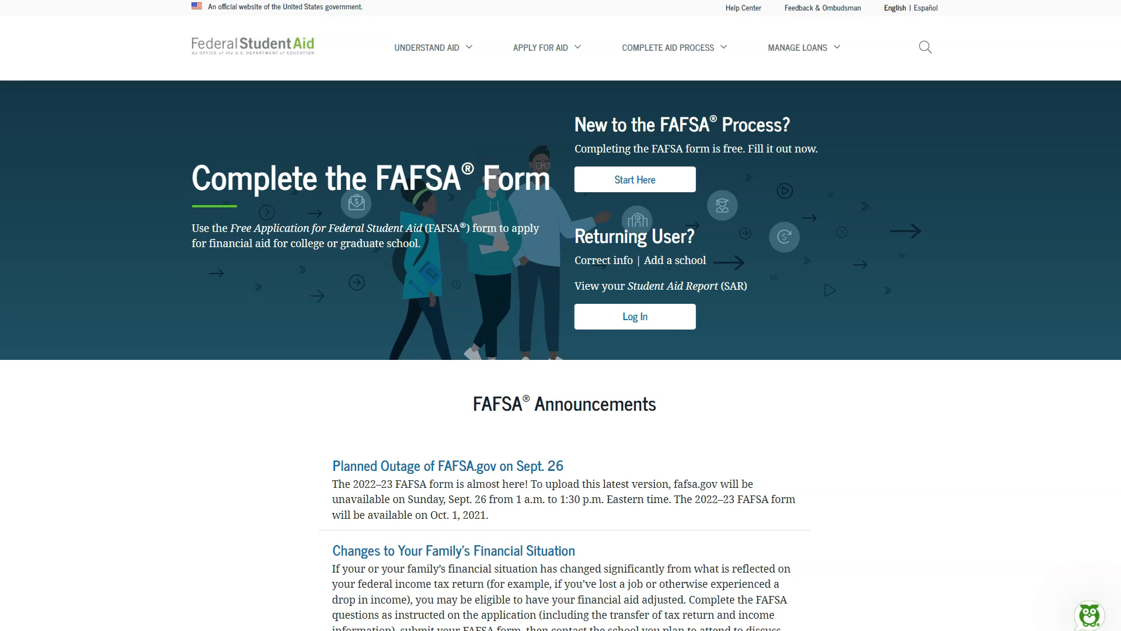
Step: Enter the FAFSA form as a new applicant, identifying as a student, and proceed to log in
click(549, 52)
click(606, 180)
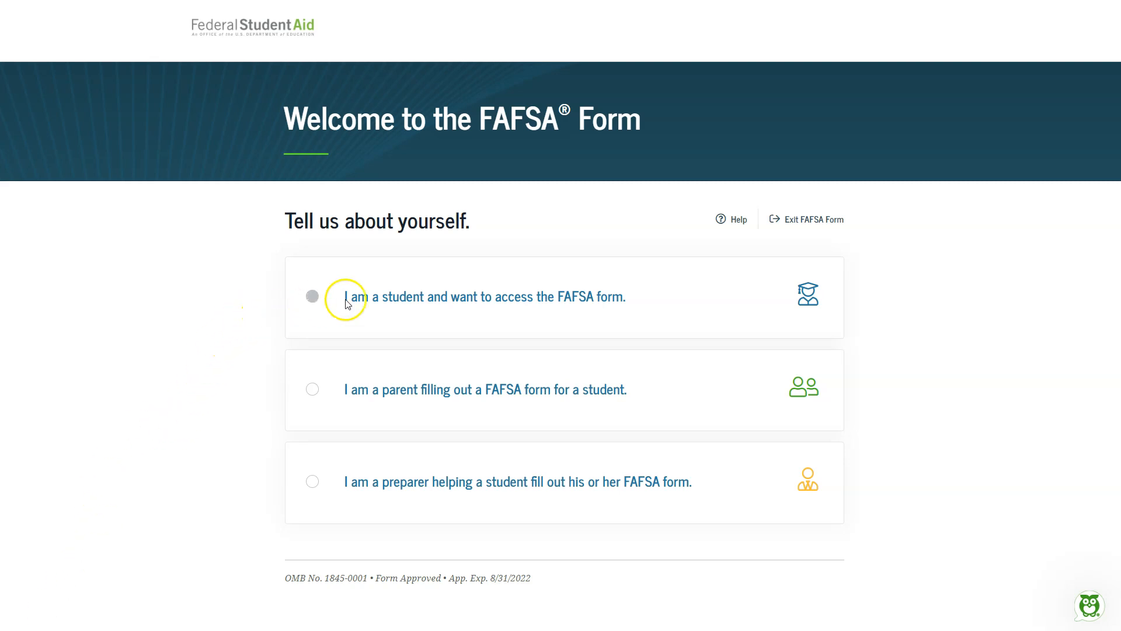
click(426, 299)
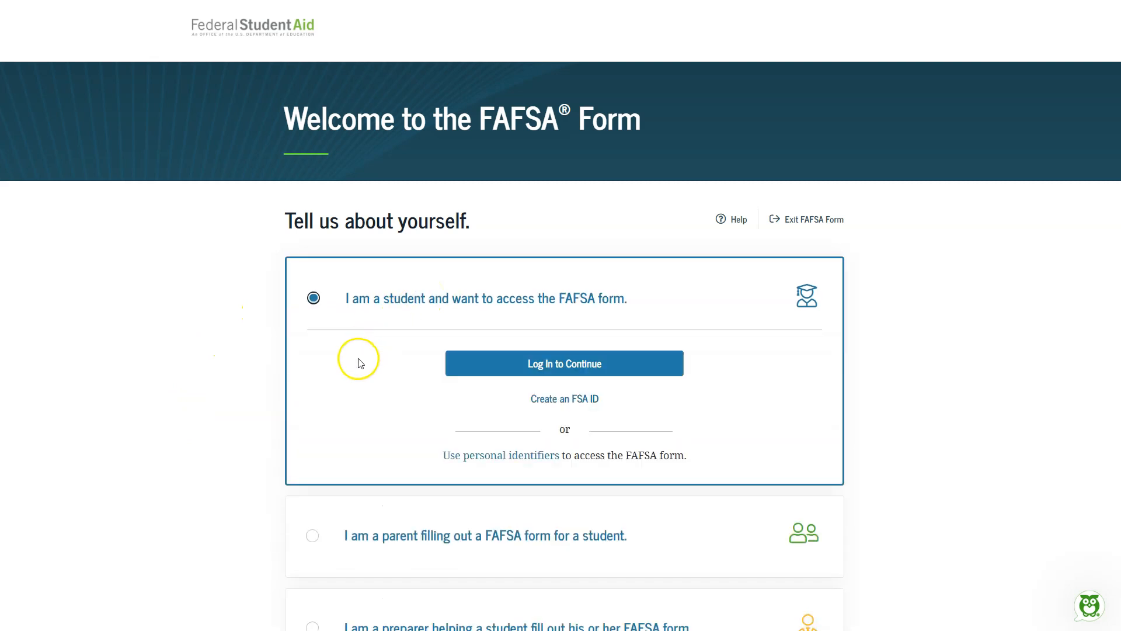
click(605, 365)
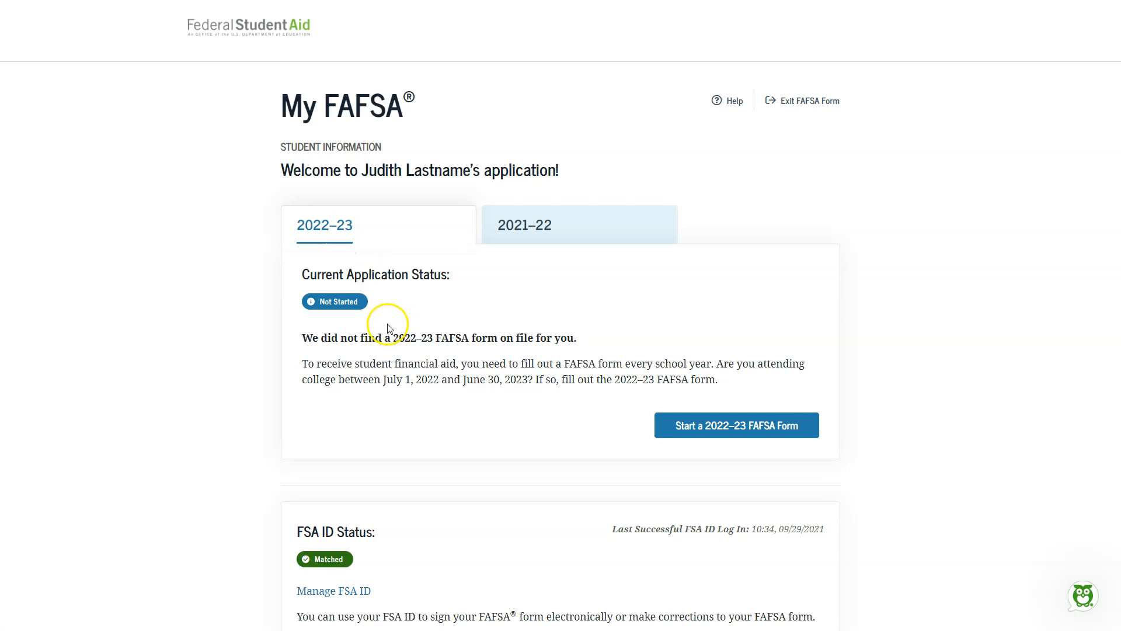
Step: Start a 2022–23 FAFSA form and continue past the introduction to review the student's personal information
click(728, 434)
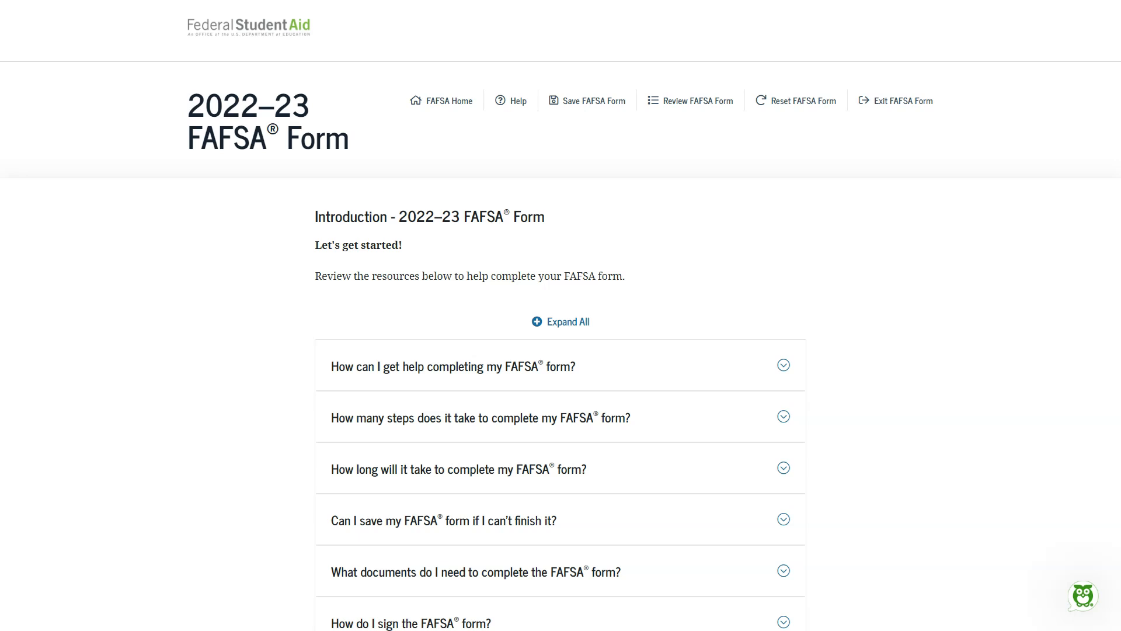
scroll(250, 558, down, 4)
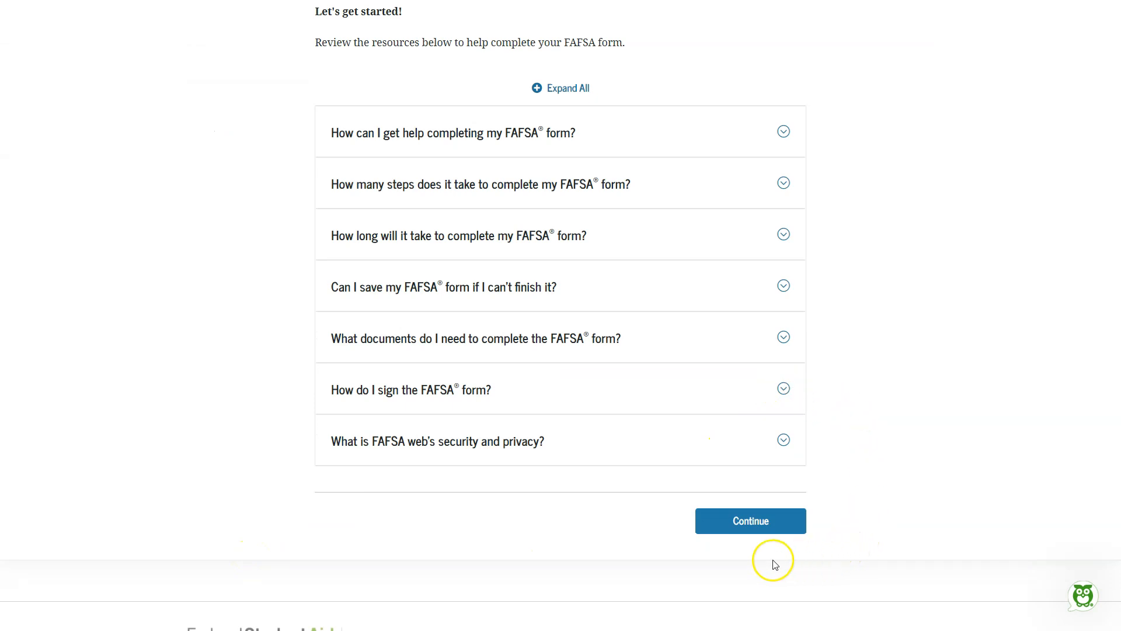
click(740, 525)
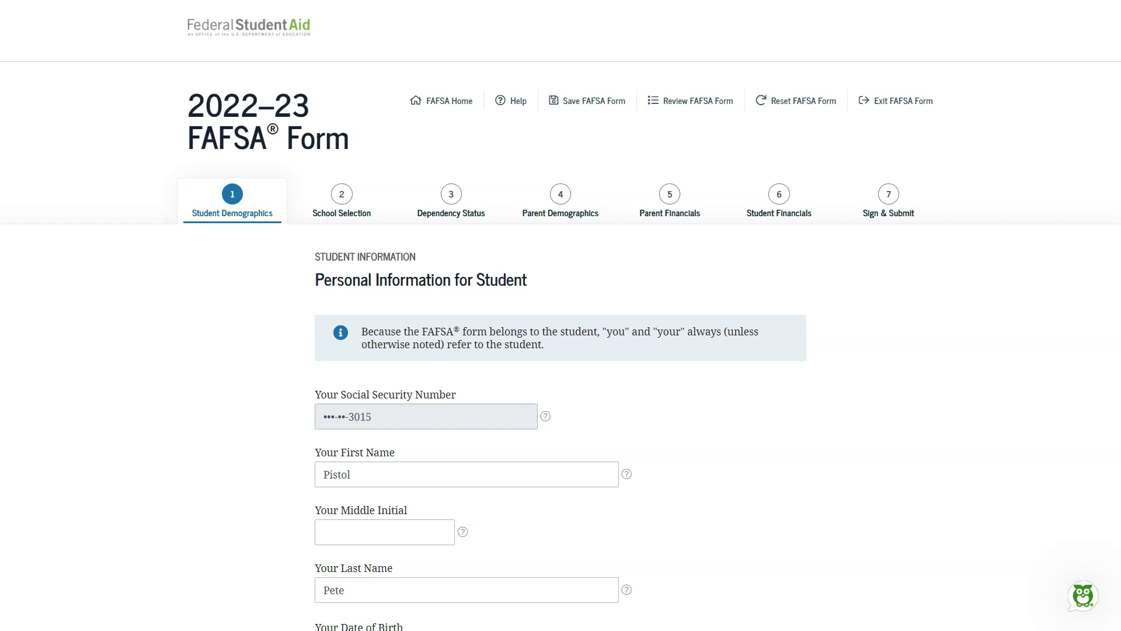
click(77, 605)
scroll(74, 560, down, 5)
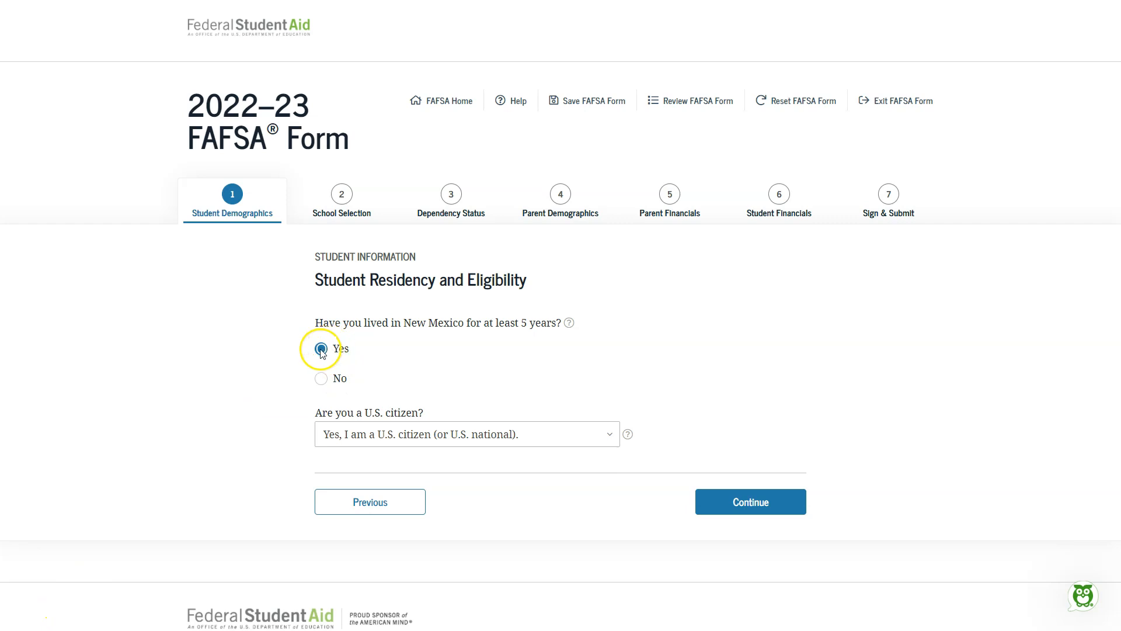
Step: Answer Yes to living in New Mexico for at least 5 years and set citizenship to "Yes, I am a U.S. citizen (or U.S. national)"
click(323, 381)
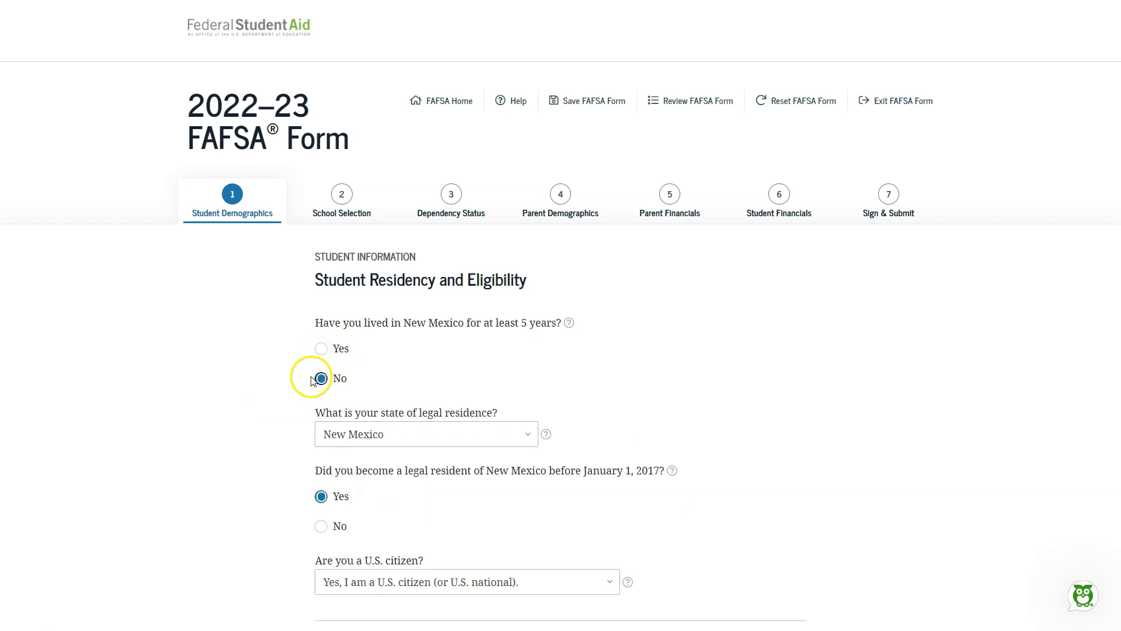
click(321, 349)
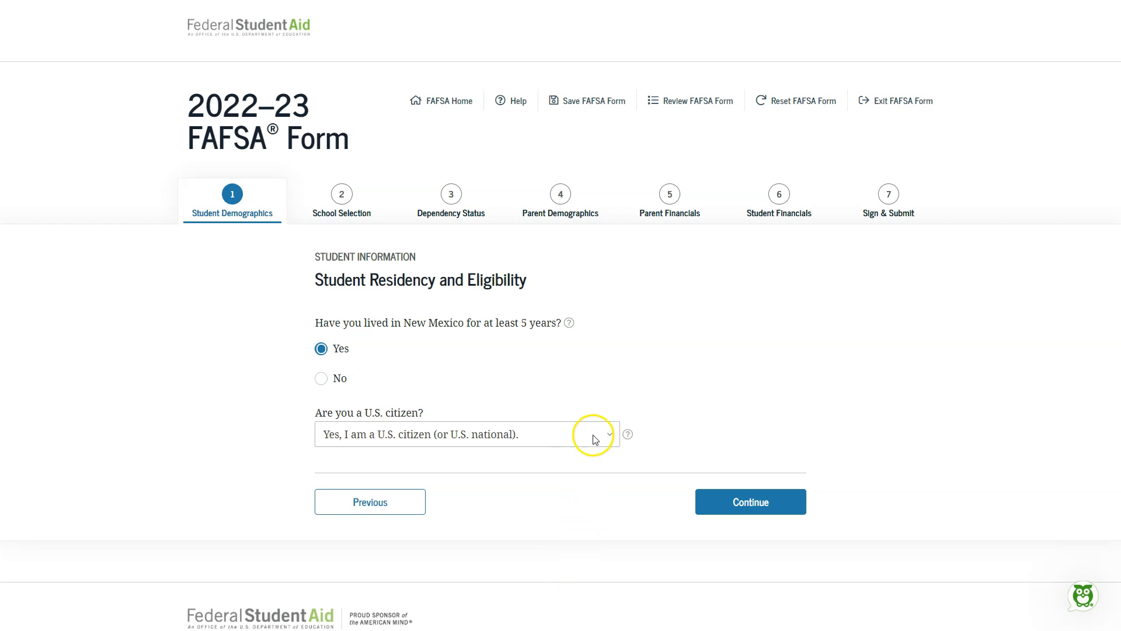
click(597, 437)
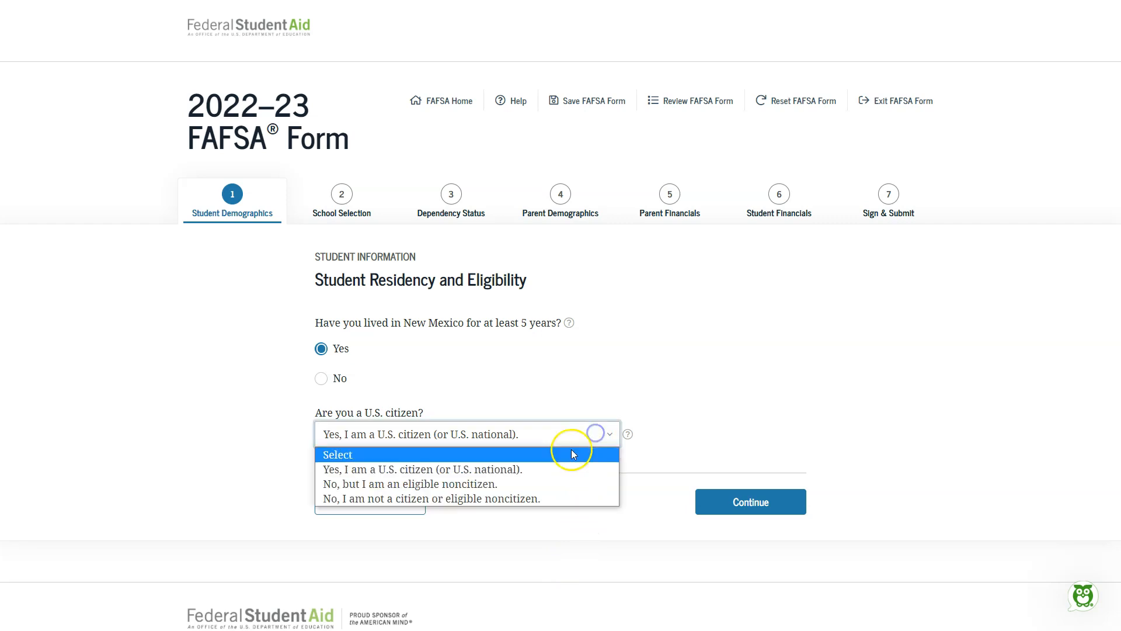
click(501, 473)
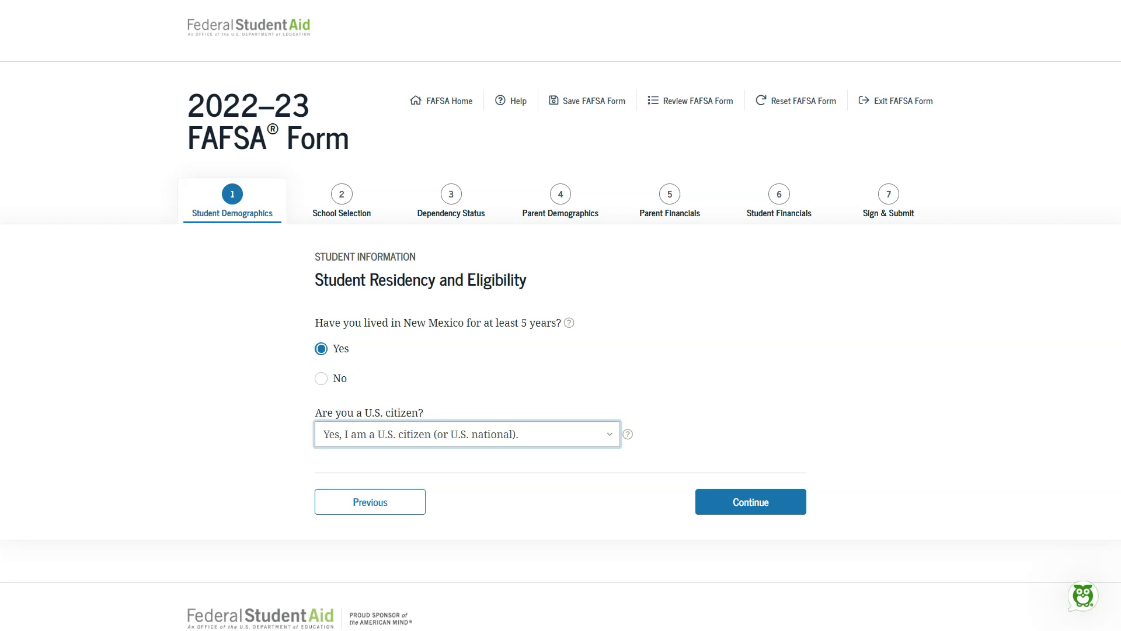
key(Tab)
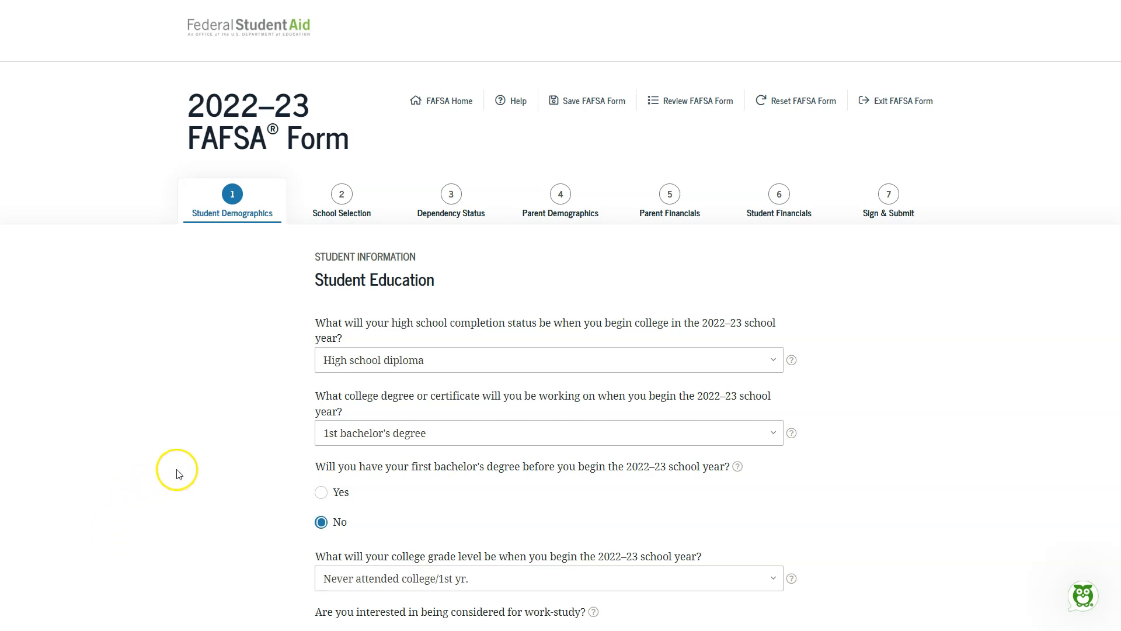
Step: Set high school completion to High school diploma and the degree to 1st bachelor's degree, answering No to already having a bachelor's degree
click(619, 357)
click(526, 393)
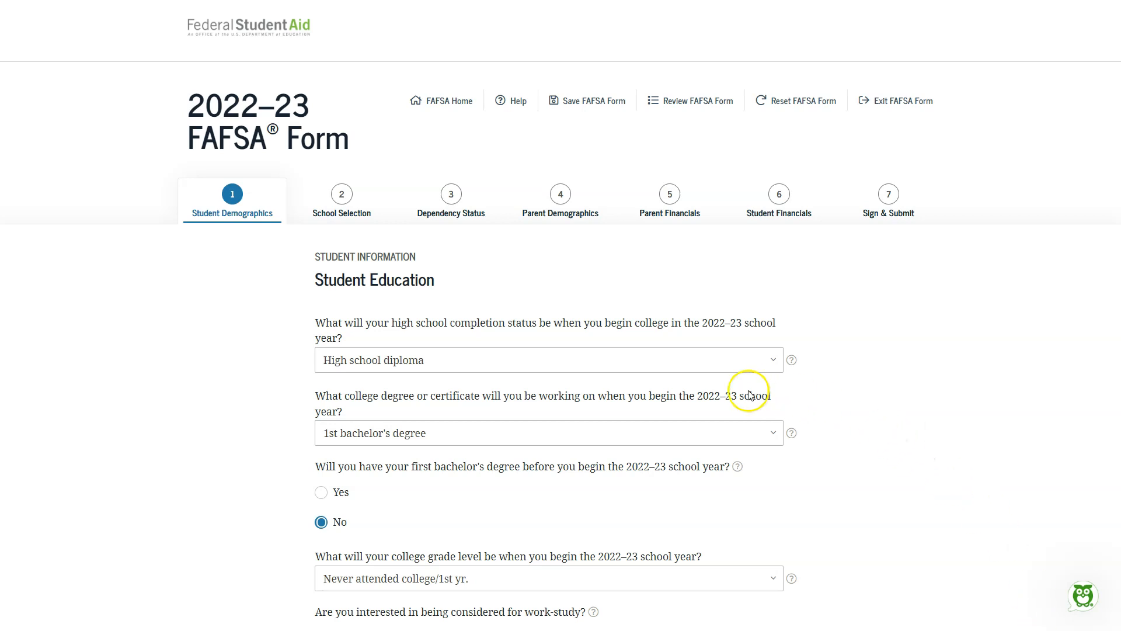
click(733, 432)
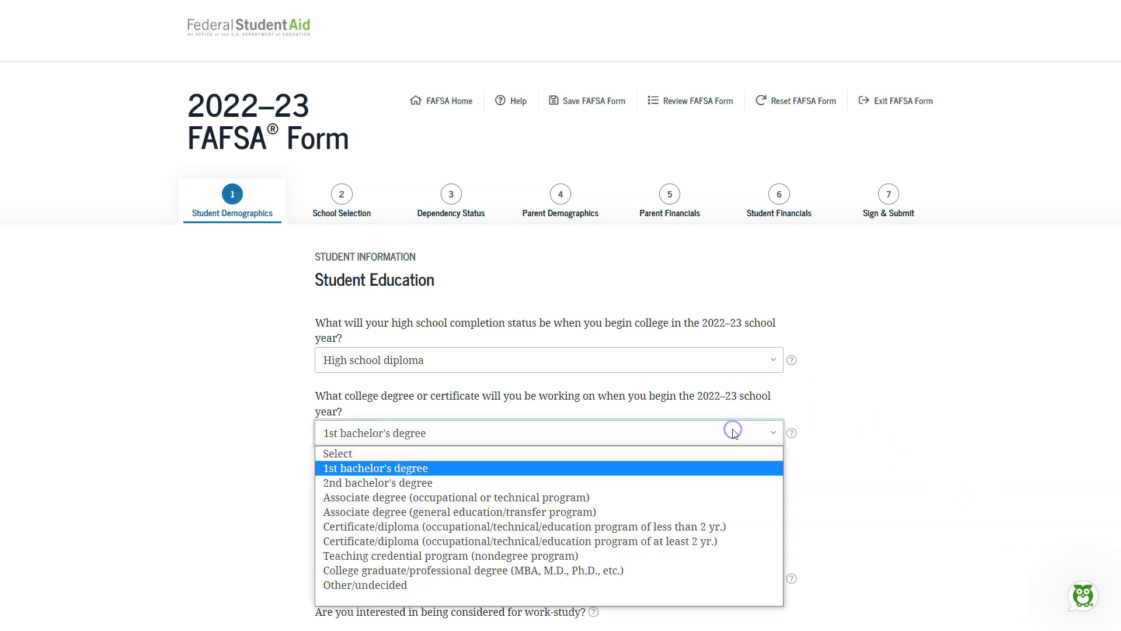
click(724, 471)
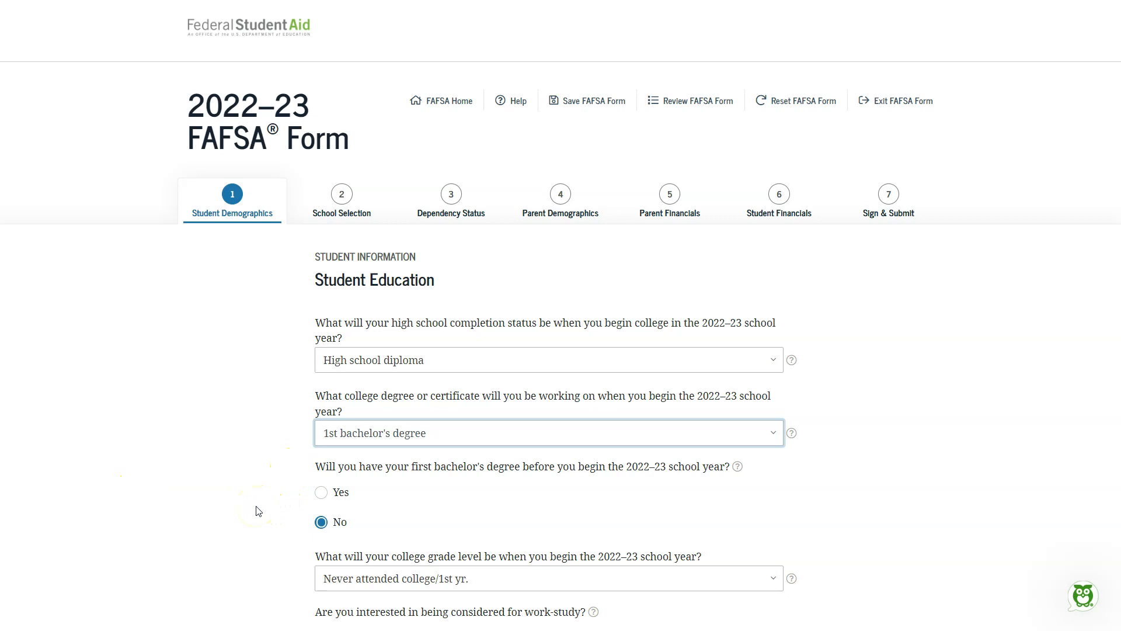
click(321, 492)
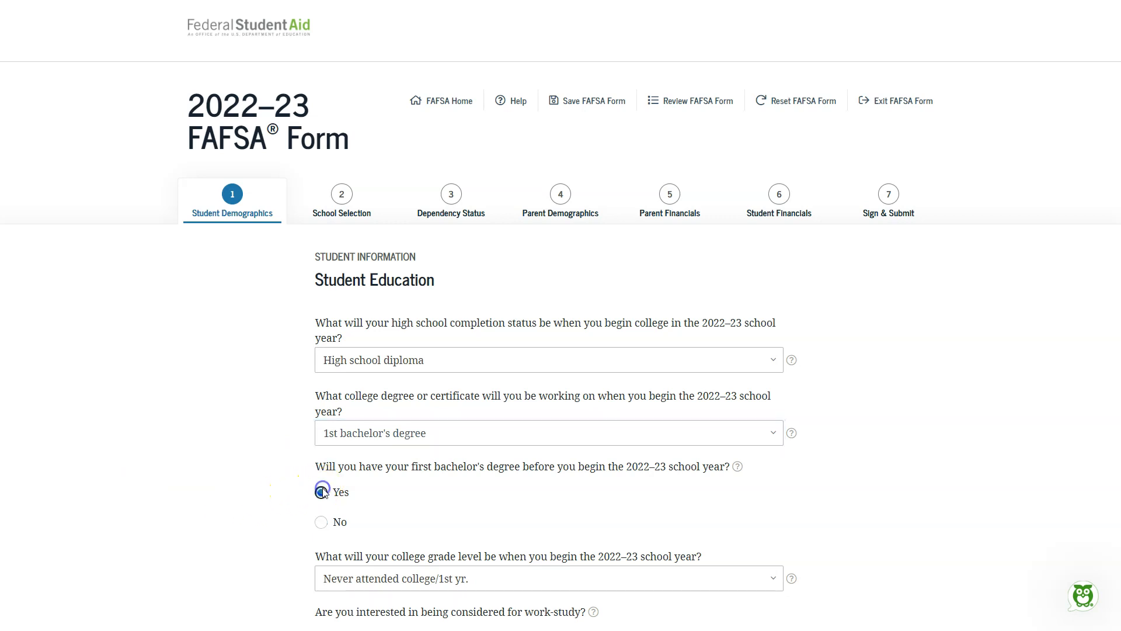
click(325, 526)
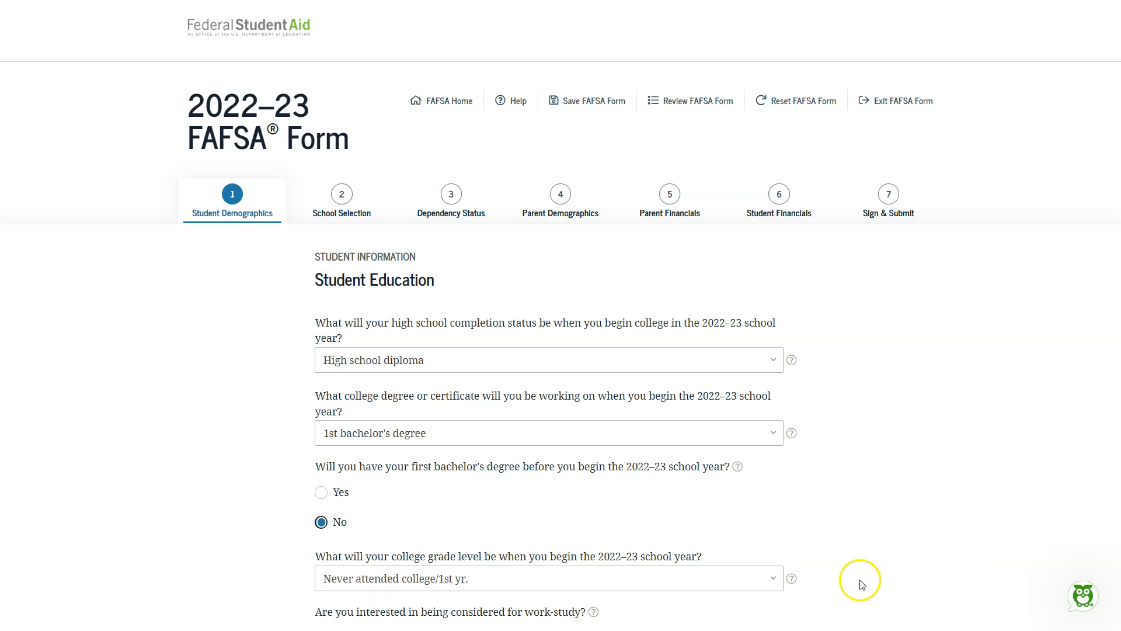
Step: Set the college grade level to "Never attended college/1st yr." and answer Yes to being considered for work-study
click(771, 583)
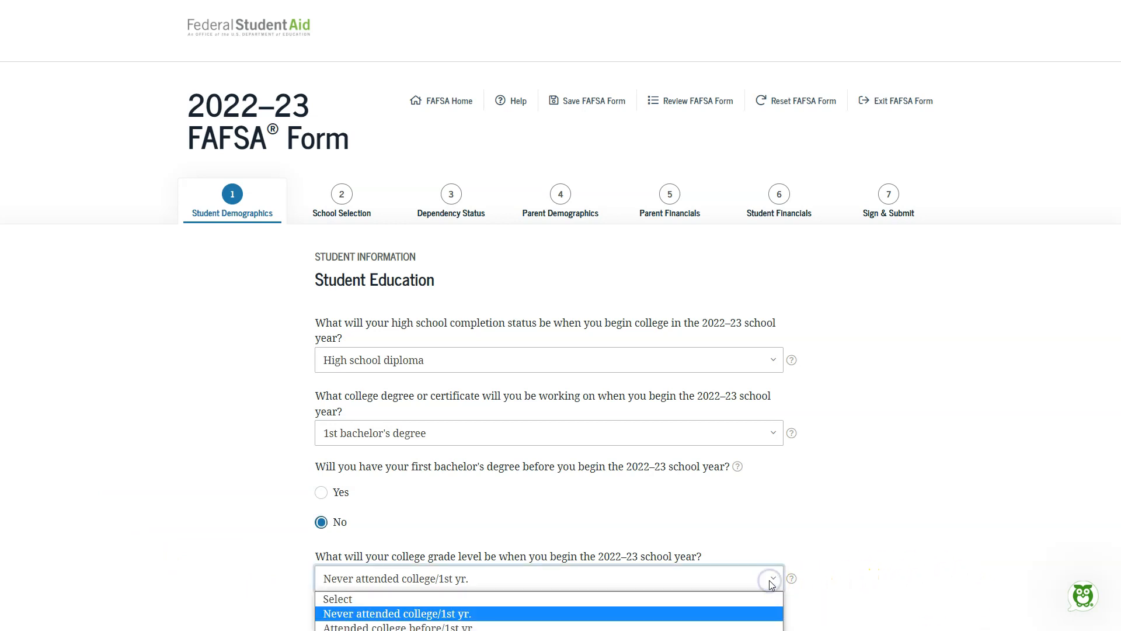
scroll(856, 518, down, 5)
click(777, 282)
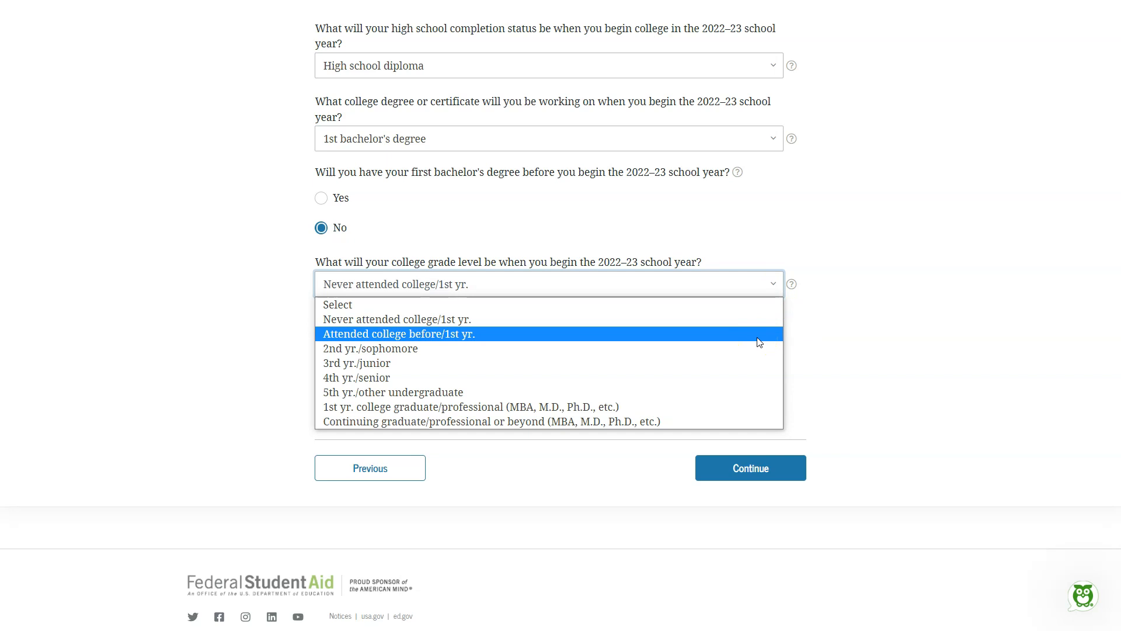
click(748, 319)
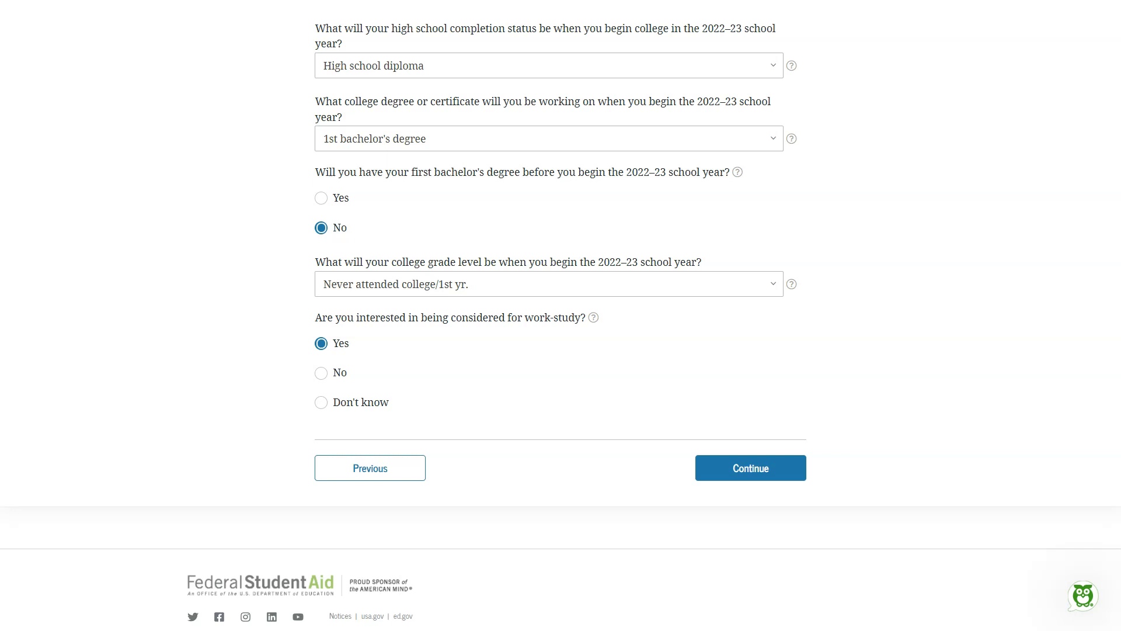
click(321, 343)
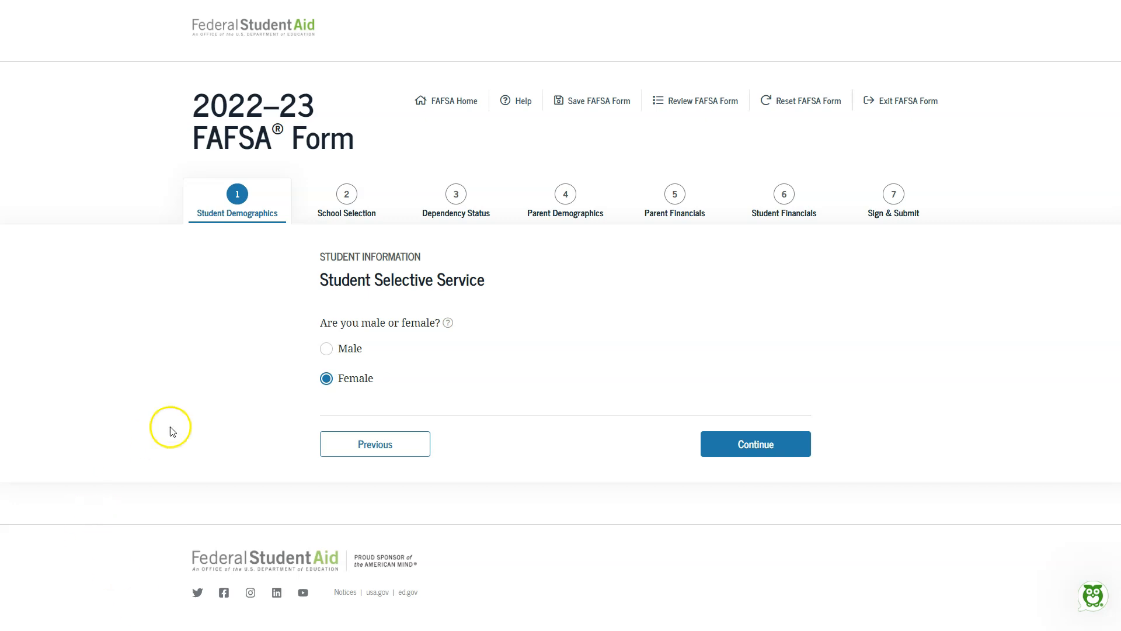
Step: Mark the student as Male and not registered with Selective Service, answering Yes to being registered through the form
click(338, 349)
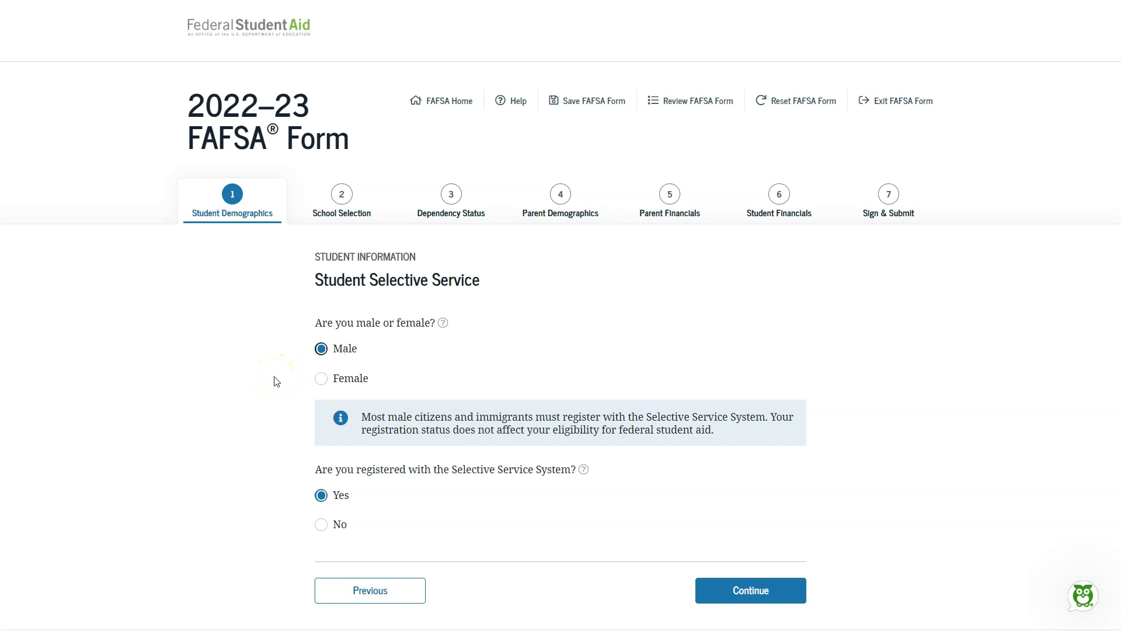
scroll(271, 463, down, 2)
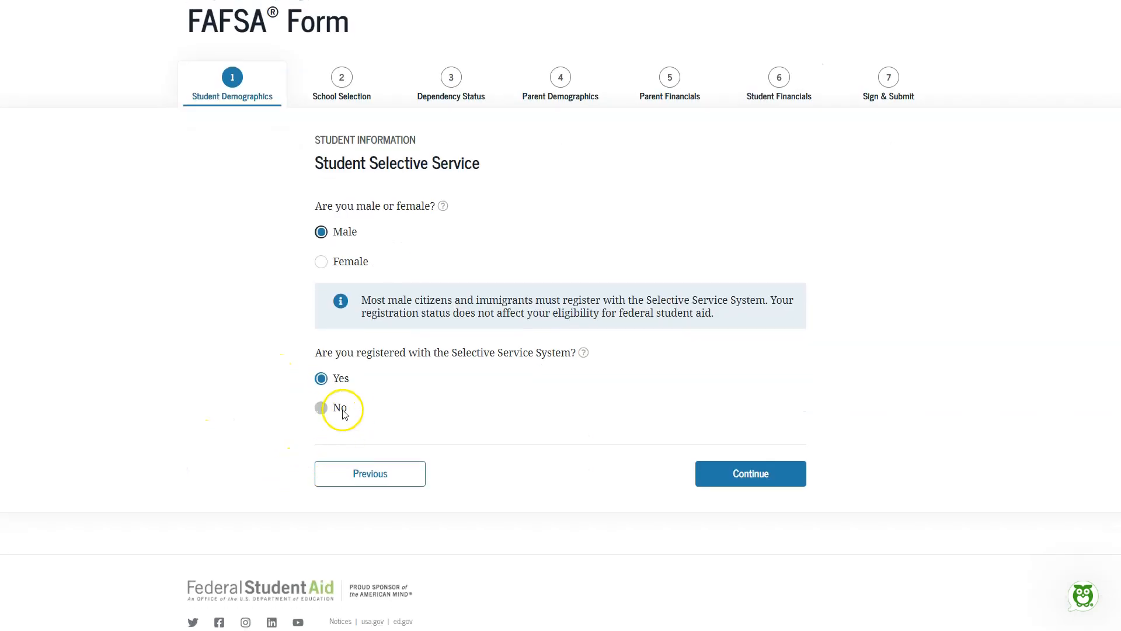
click(344, 414)
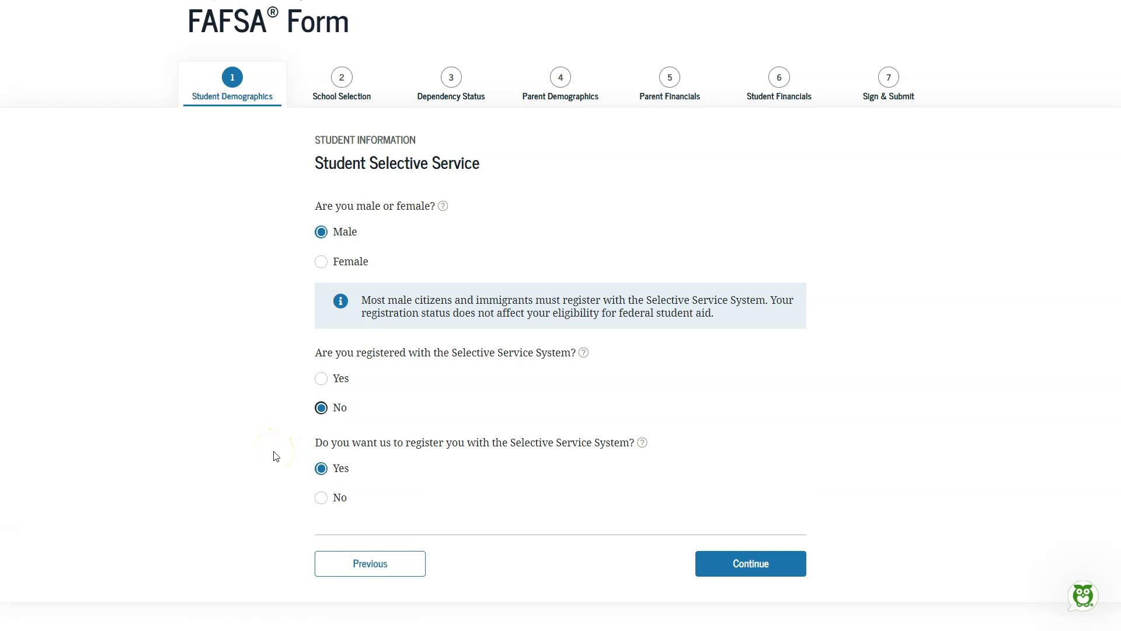
click(322, 497)
click(338, 469)
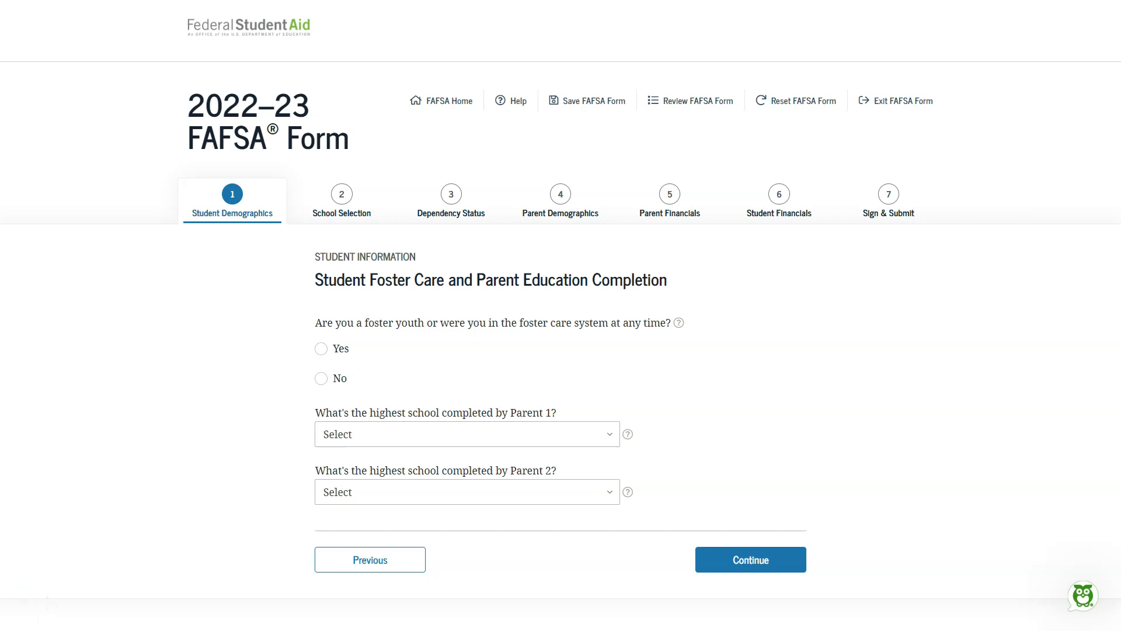
Step: Answer No to foster care and set the highest school completed to College or beyond for Parent 1 and High school for Parent 2
click(321, 379)
click(552, 431)
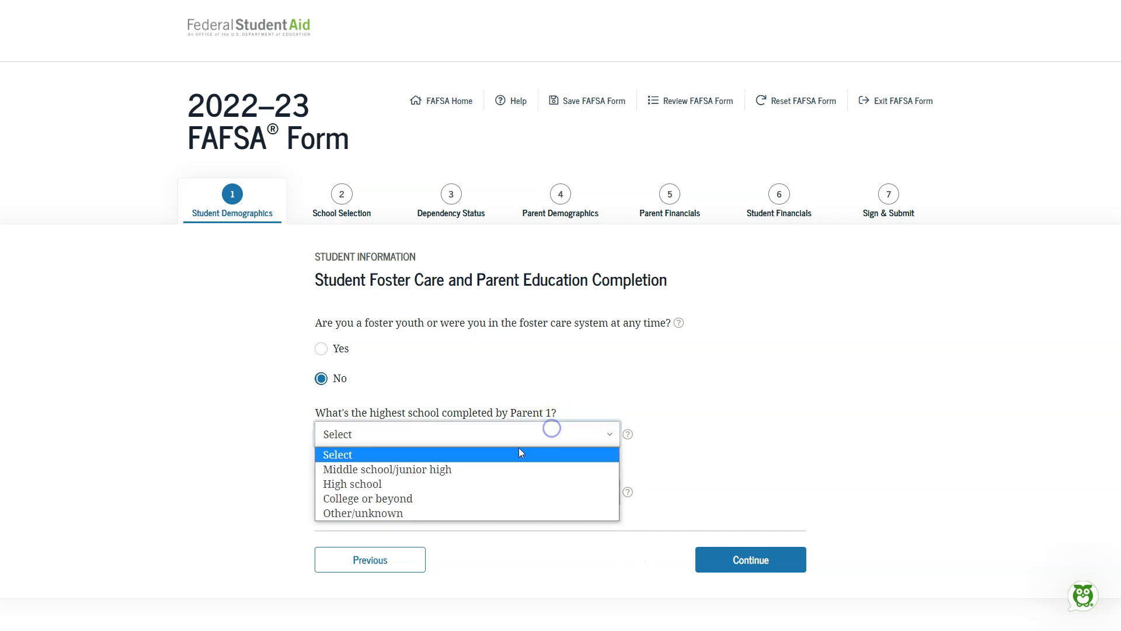
click(471, 497)
click(482, 492)
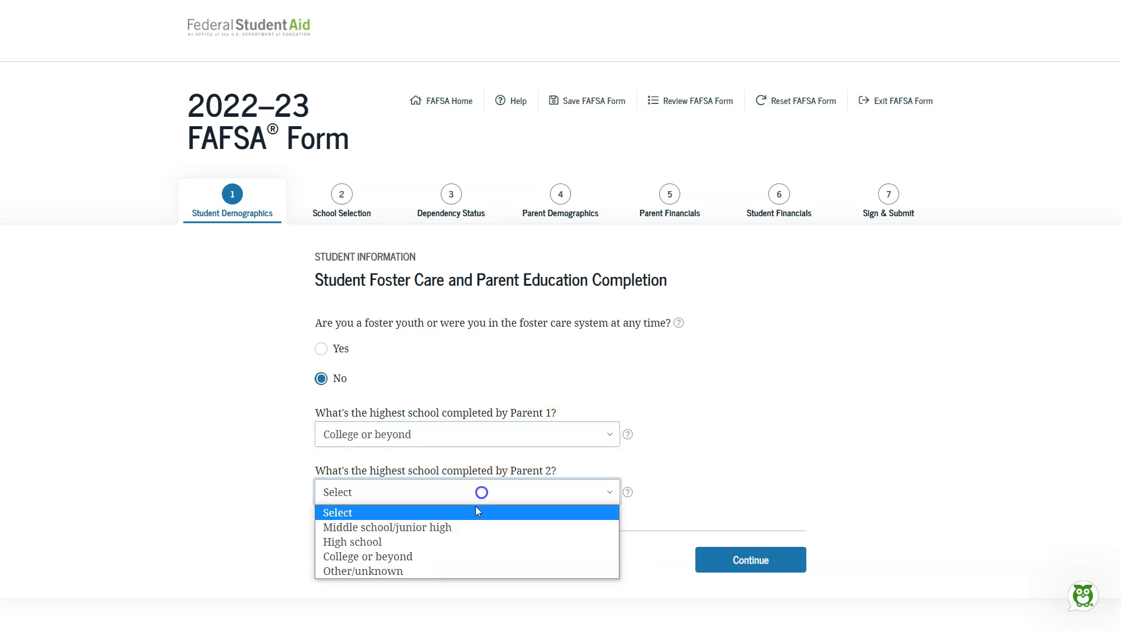
click(447, 543)
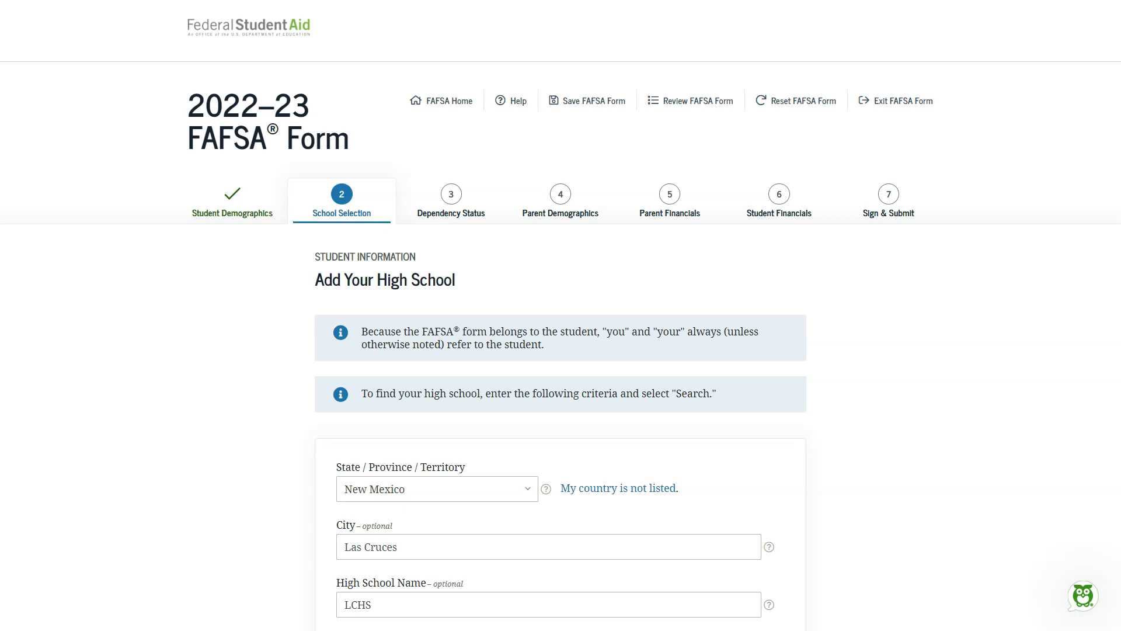
Step: Search for high schools in Las Cruces, New Mexico, and select Las Cruces High from the results
scroll(293, 483, down, 3)
click(531, 319)
click(370, 607)
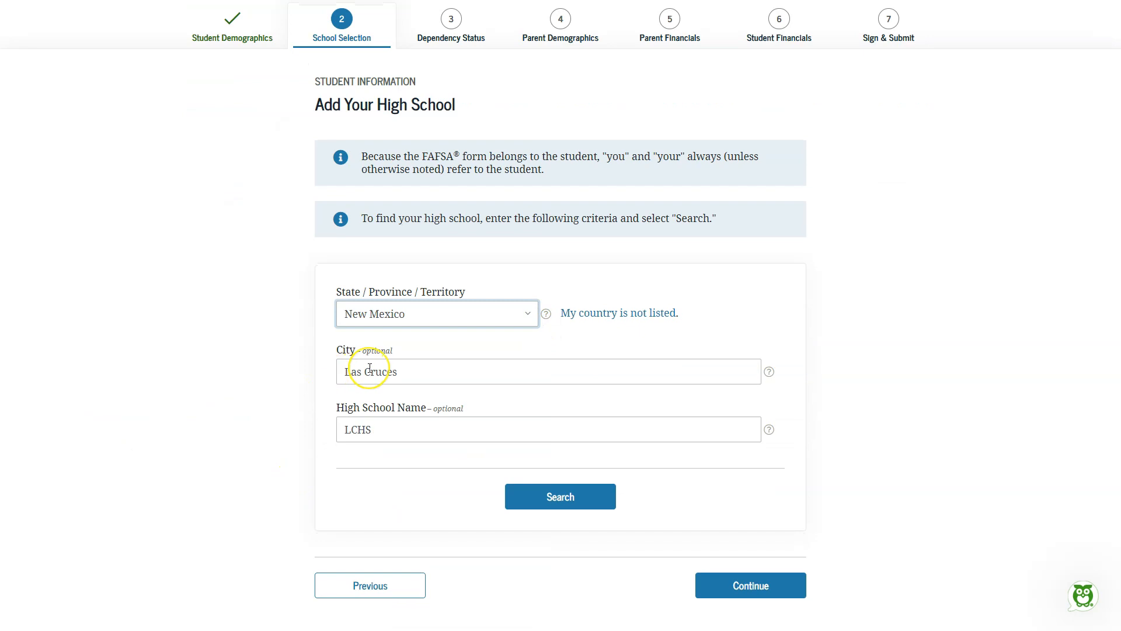
click(389, 437)
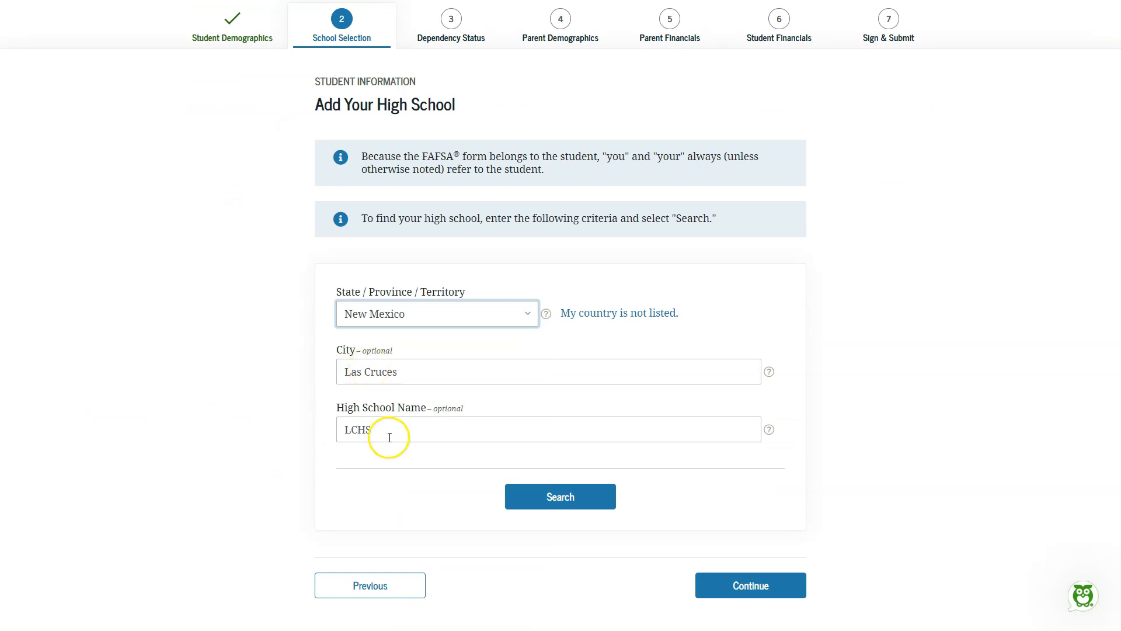
click(562, 497)
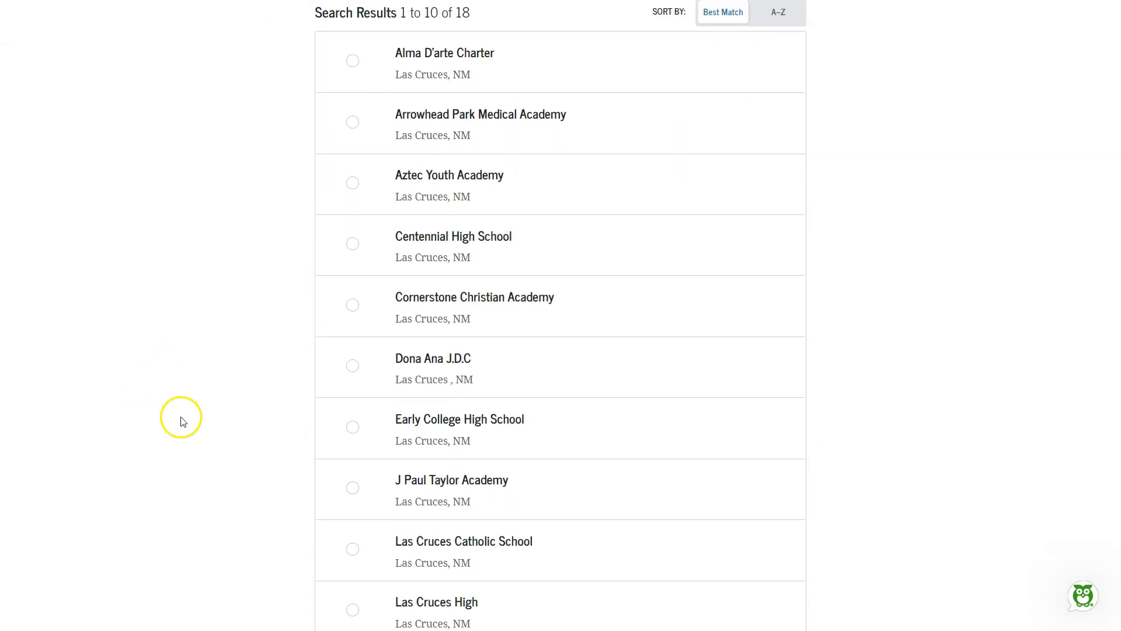
scroll(270, 378, down, 2)
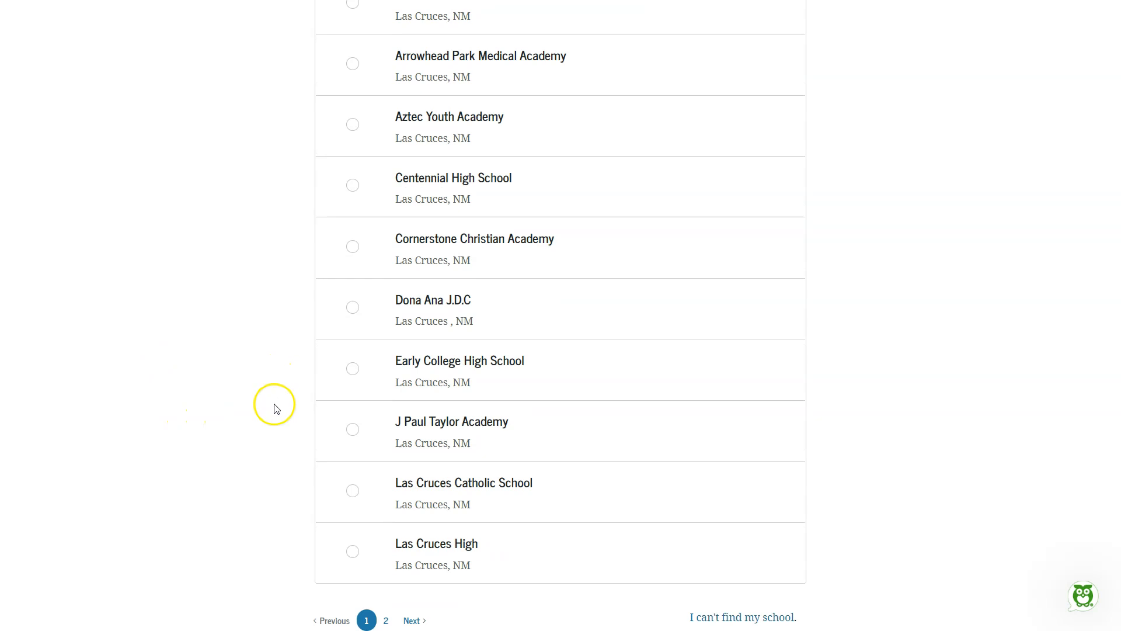
click(352, 493)
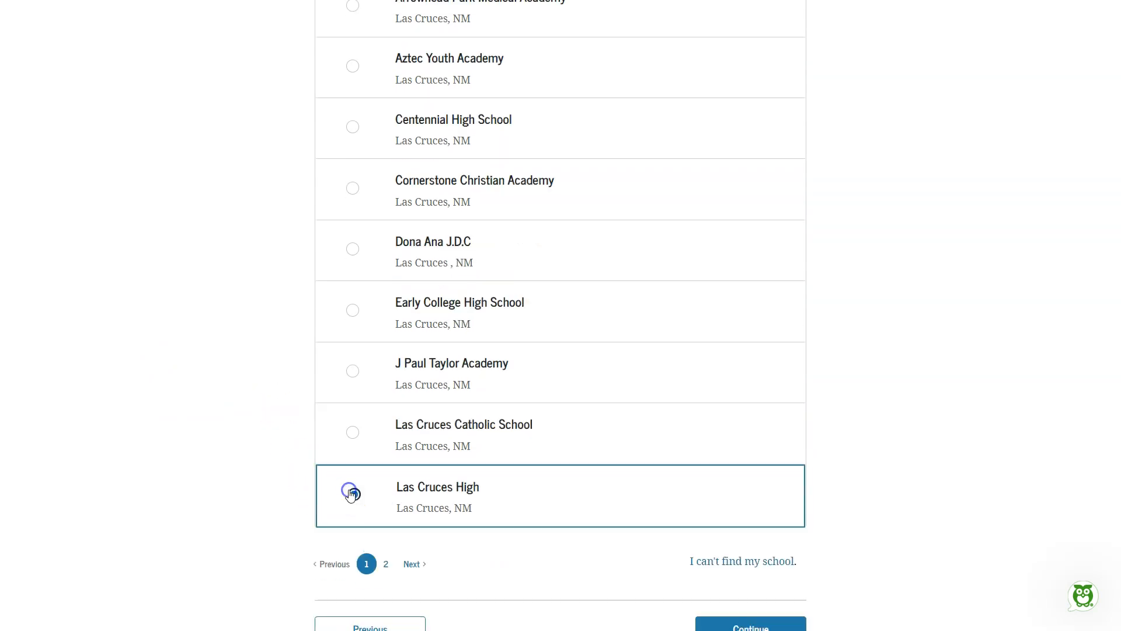
Step: Submit the Las Cruces High selection and confirm it as the student's high school
scroll(260, 455, down, 3)
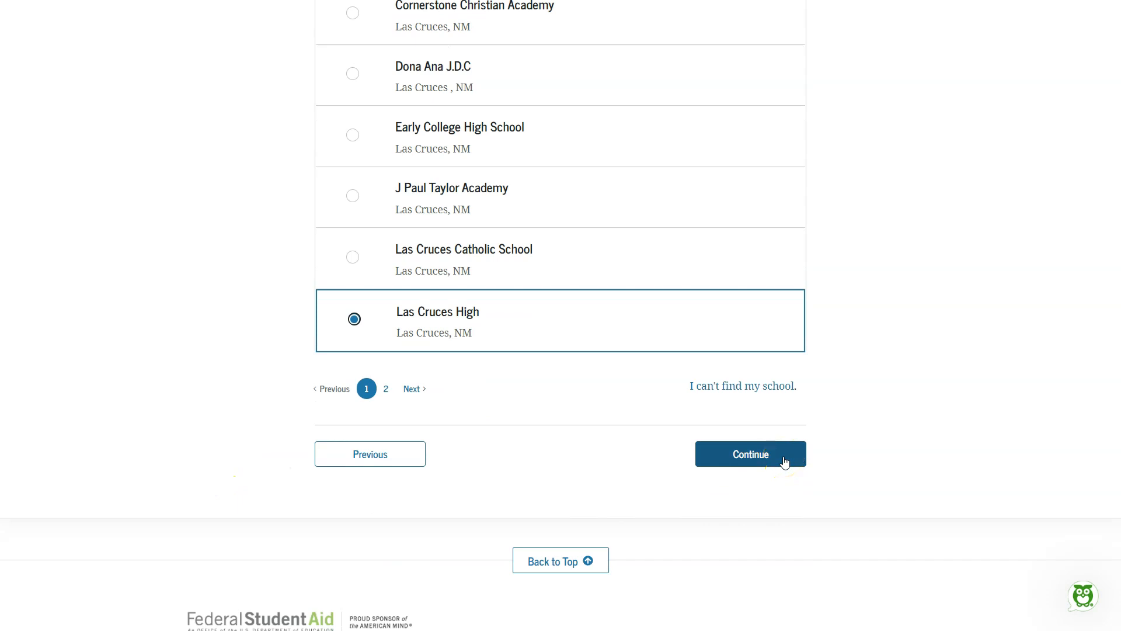
click(785, 462)
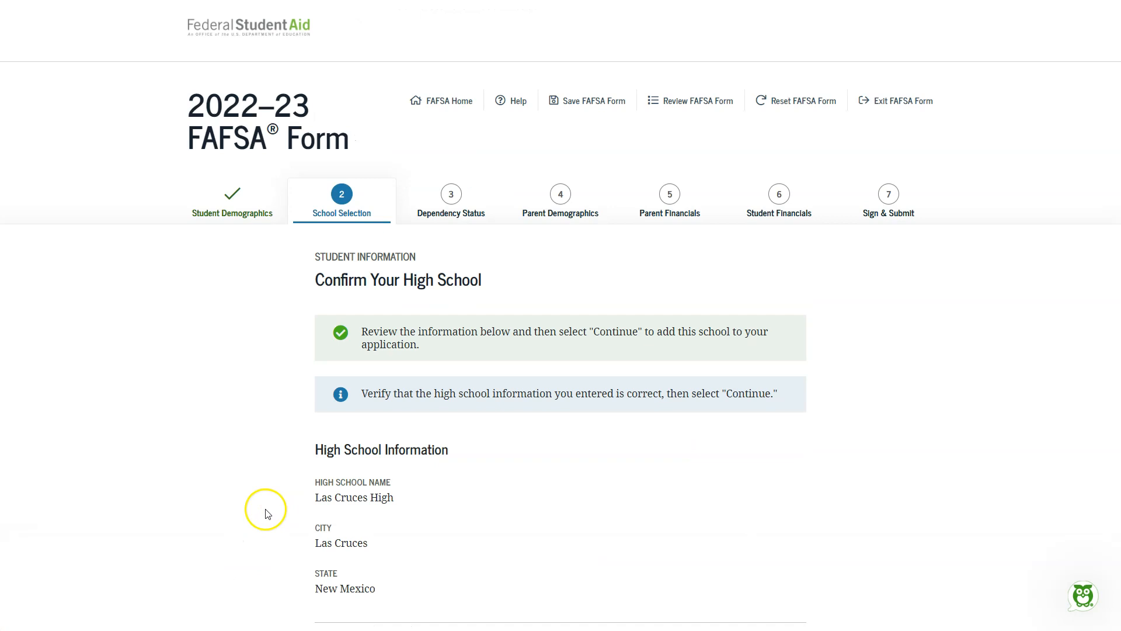
scroll(261, 520, down, 3)
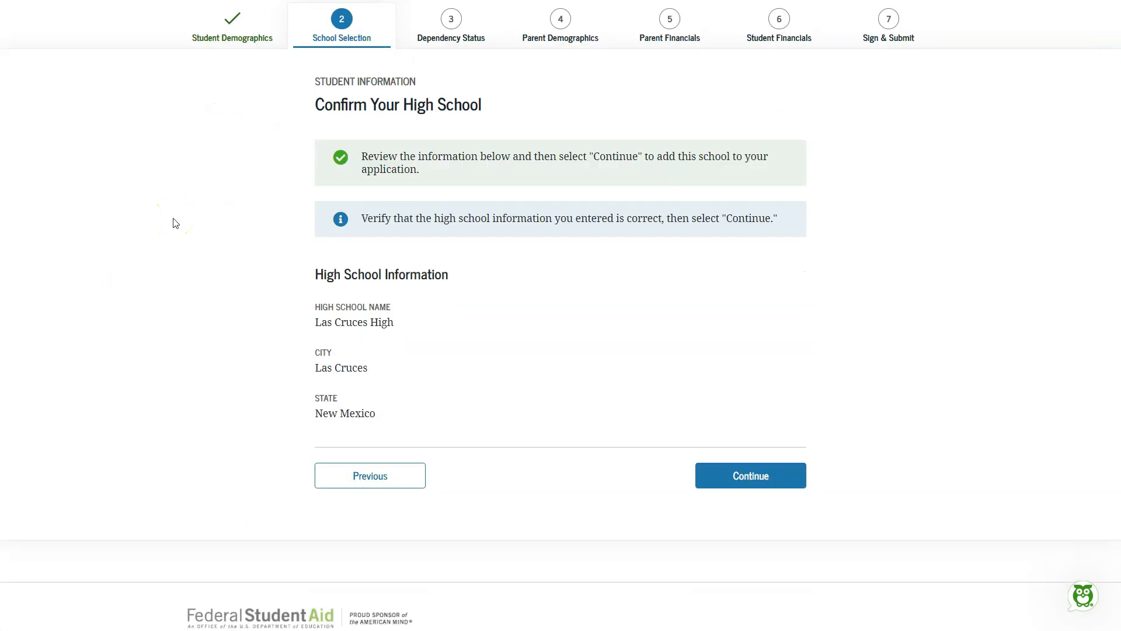
click(768, 480)
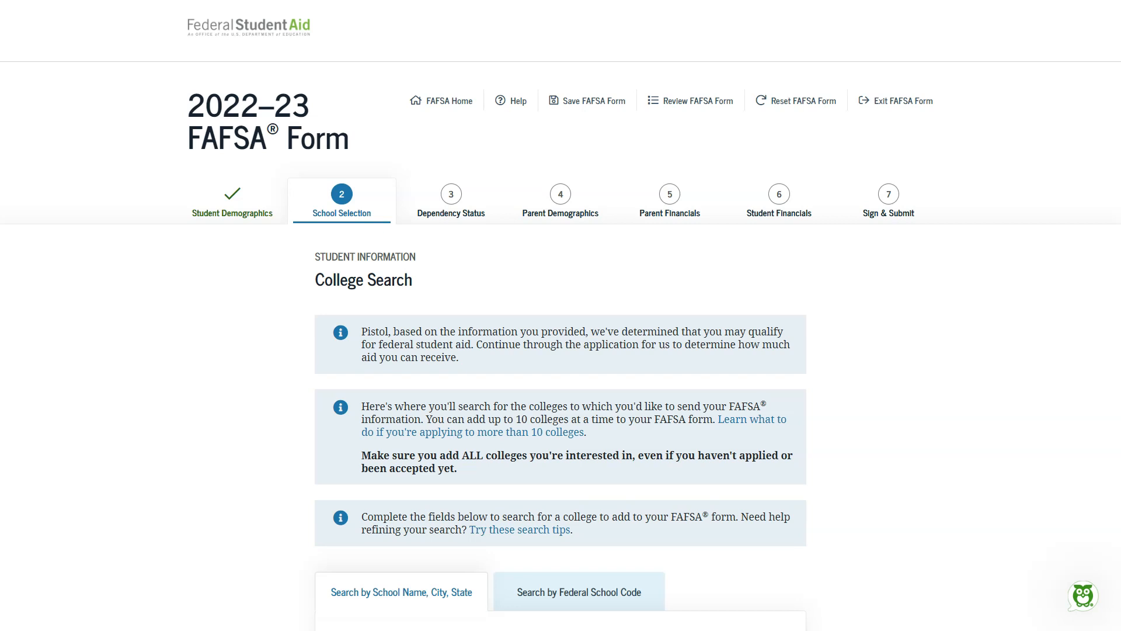
Step: Search for a college by Federal School Code 002657 and select New Mexico State University
scroll(250, 510, down, 5)
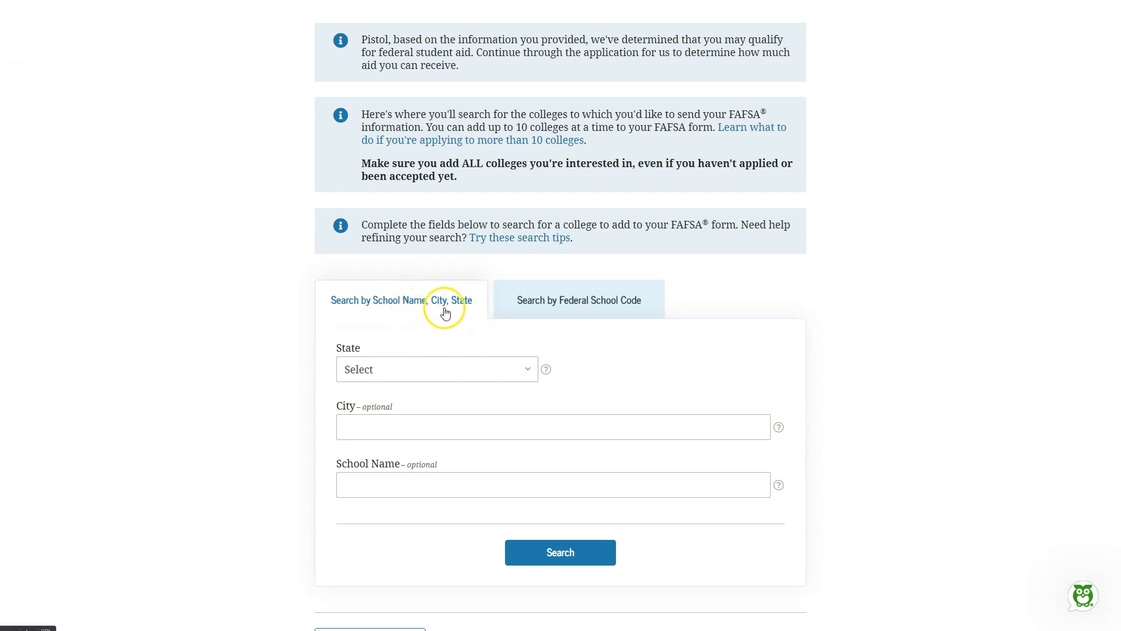
click(579, 312)
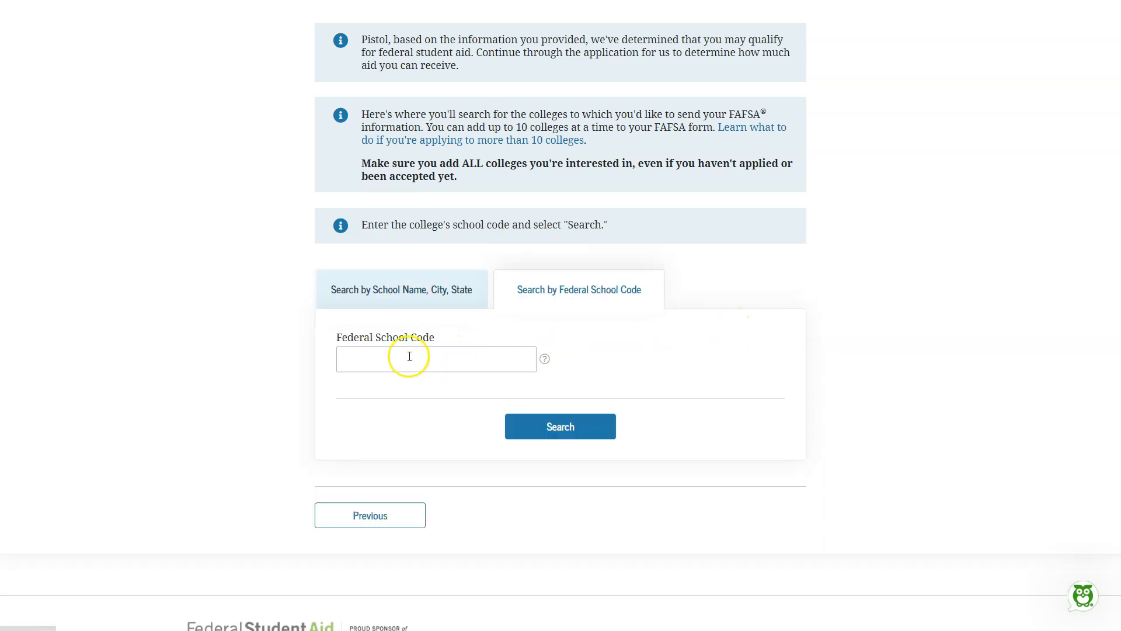
click(363, 369)
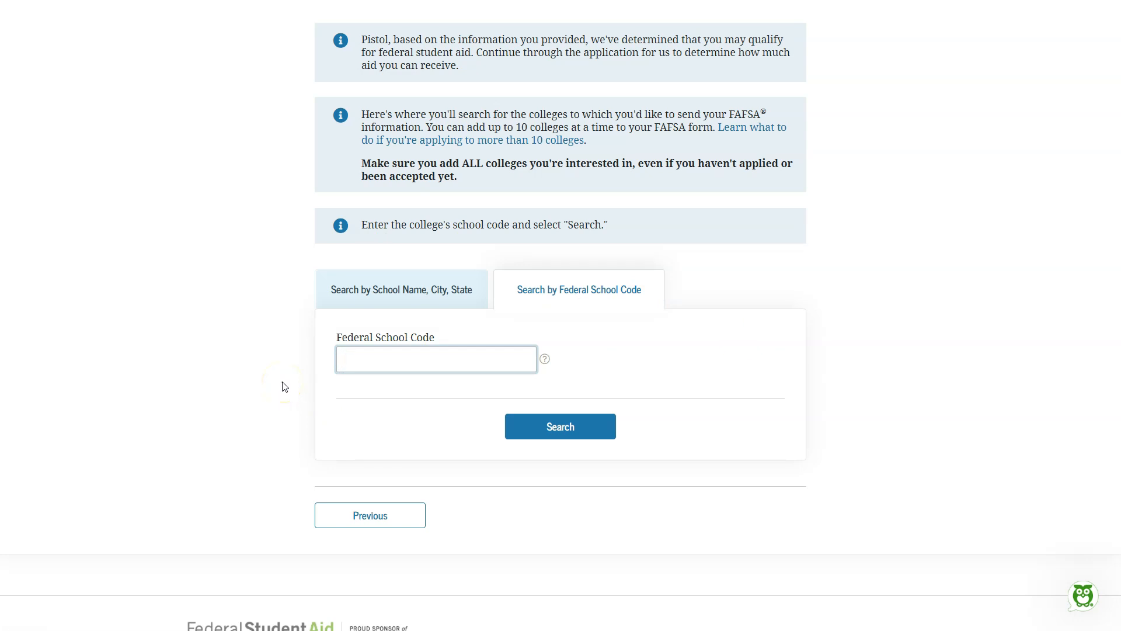
text(002657)
click(595, 431)
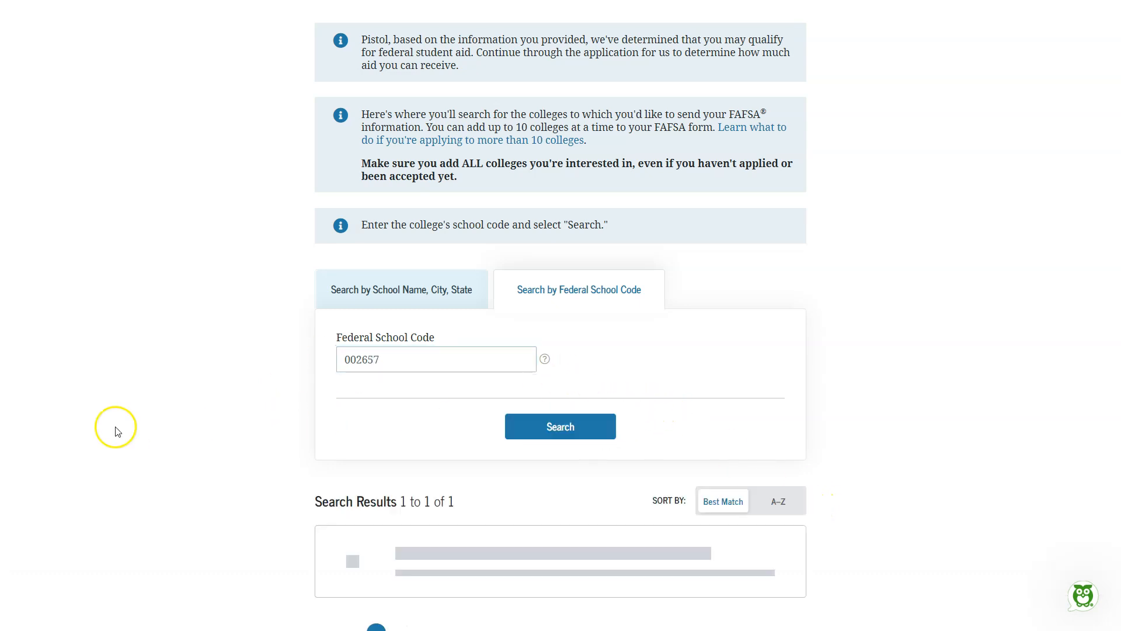
scroll(138, 421, down, 2)
scroll(138, 422, down, 3)
click(352, 303)
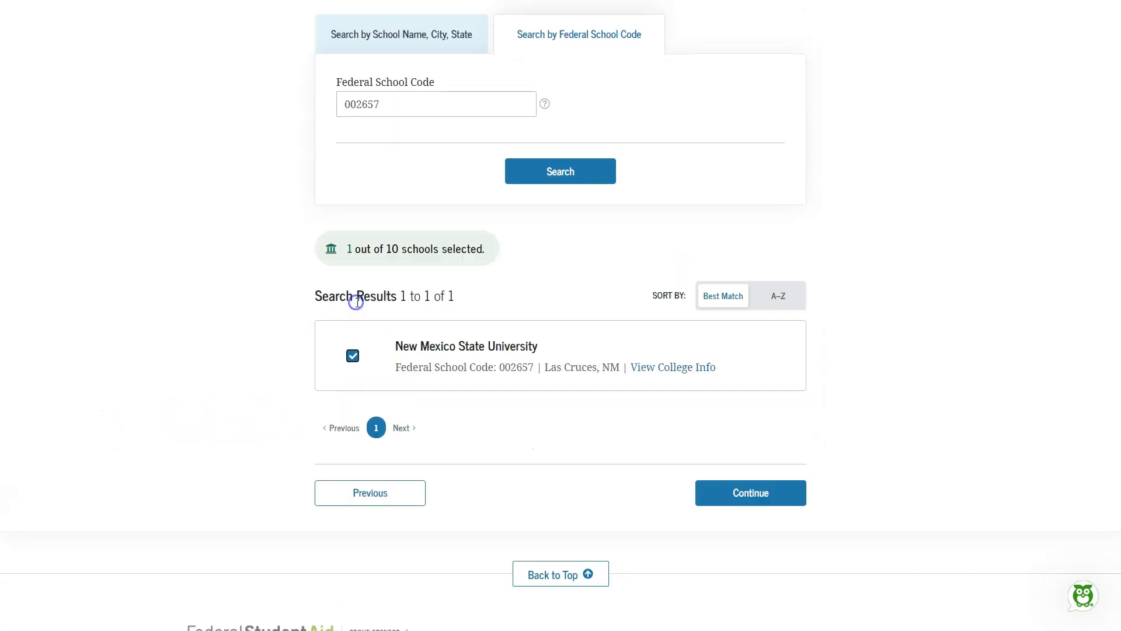
Step: Switch the college search to school name, city and state, and search for all colleges in New Mexico
scroll(625, 392, up, 2)
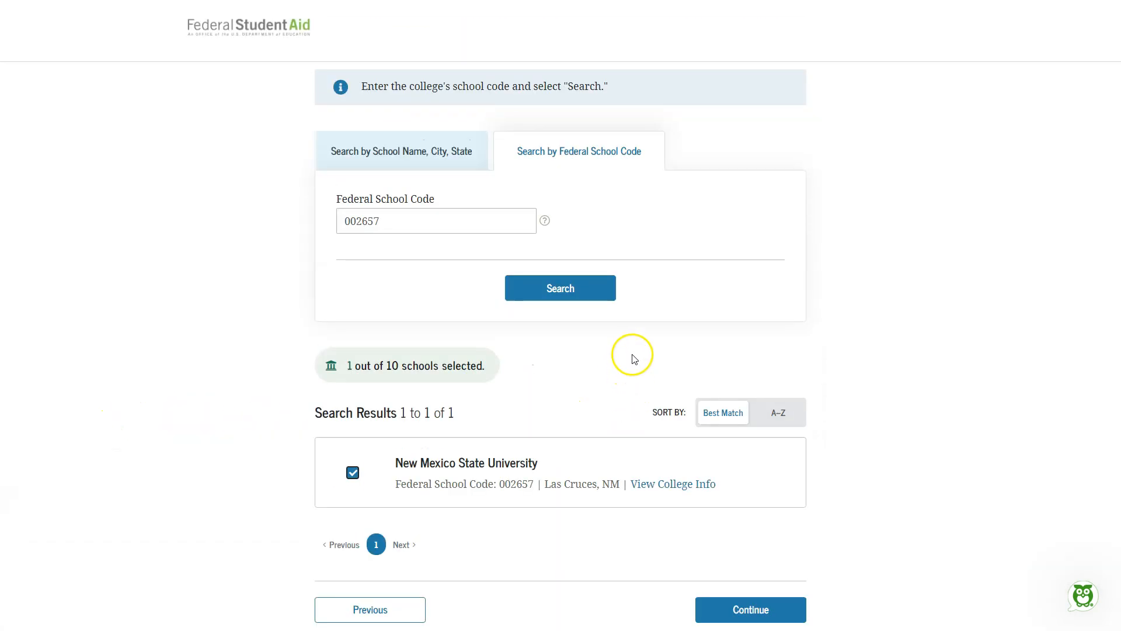
click(415, 151)
click(444, 230)
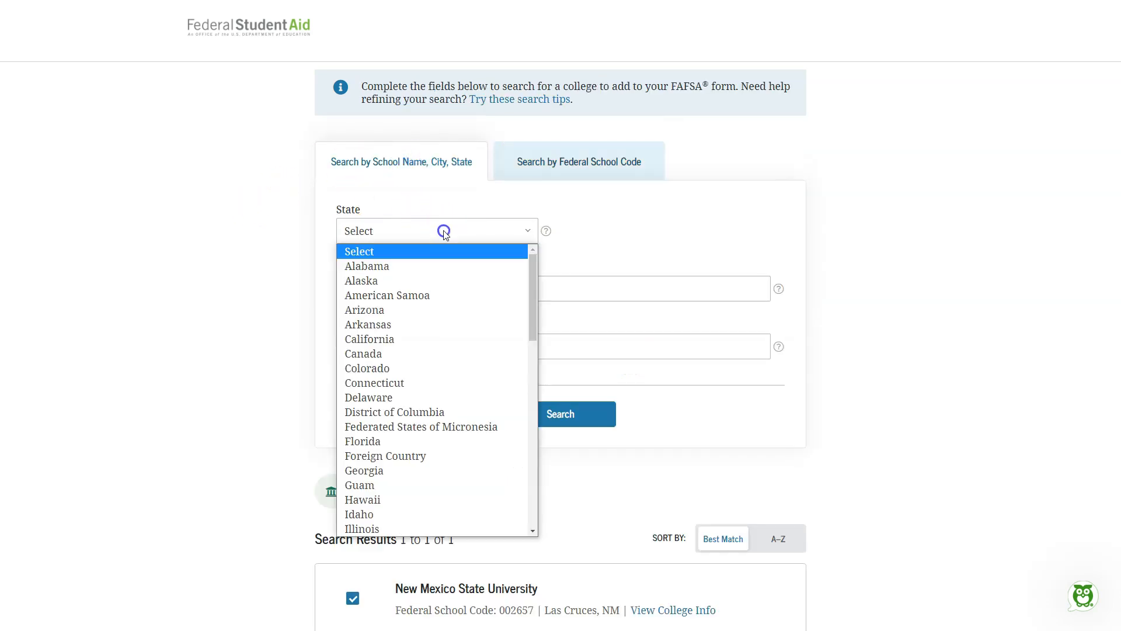
scroll(444, 368, down, 4)
scroll(444, 385, down, 5)
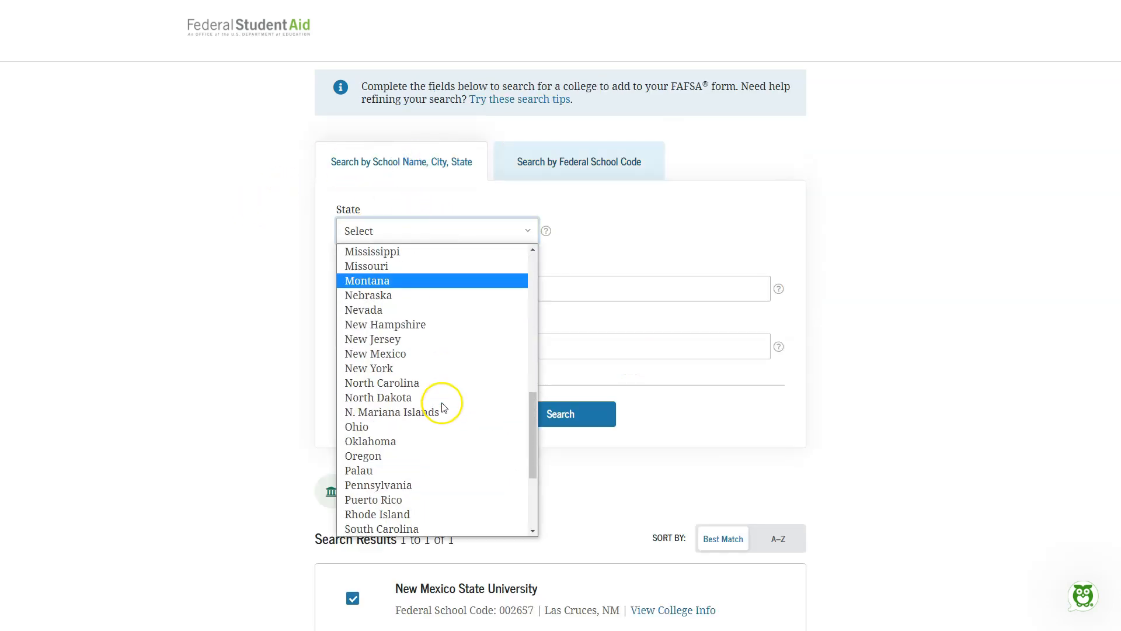
click(406, 355)
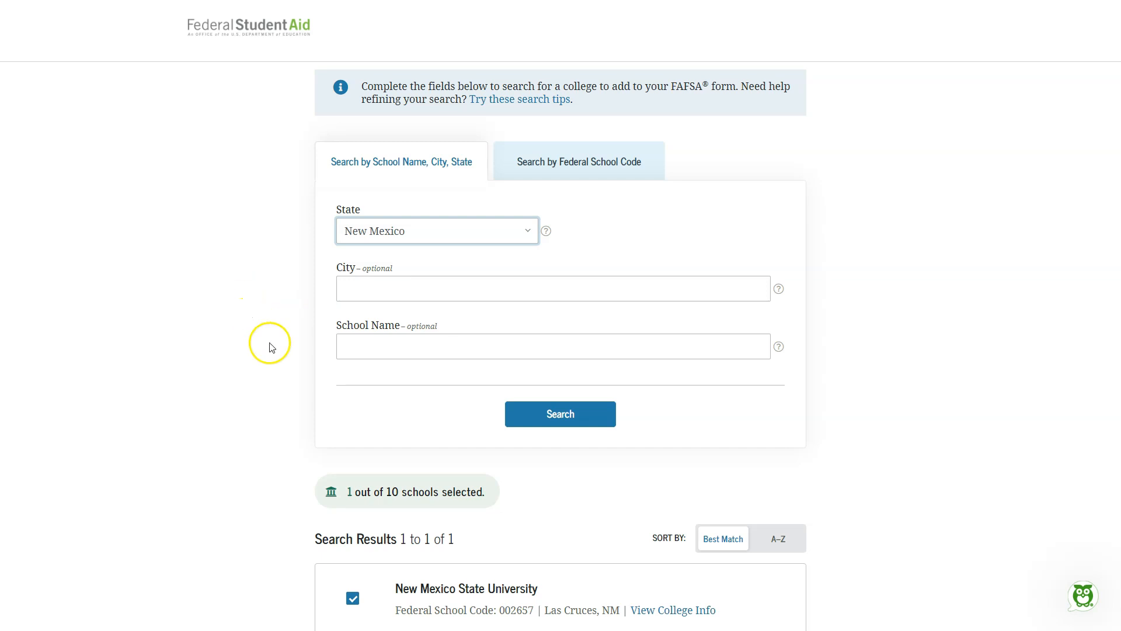
click(523, 417)
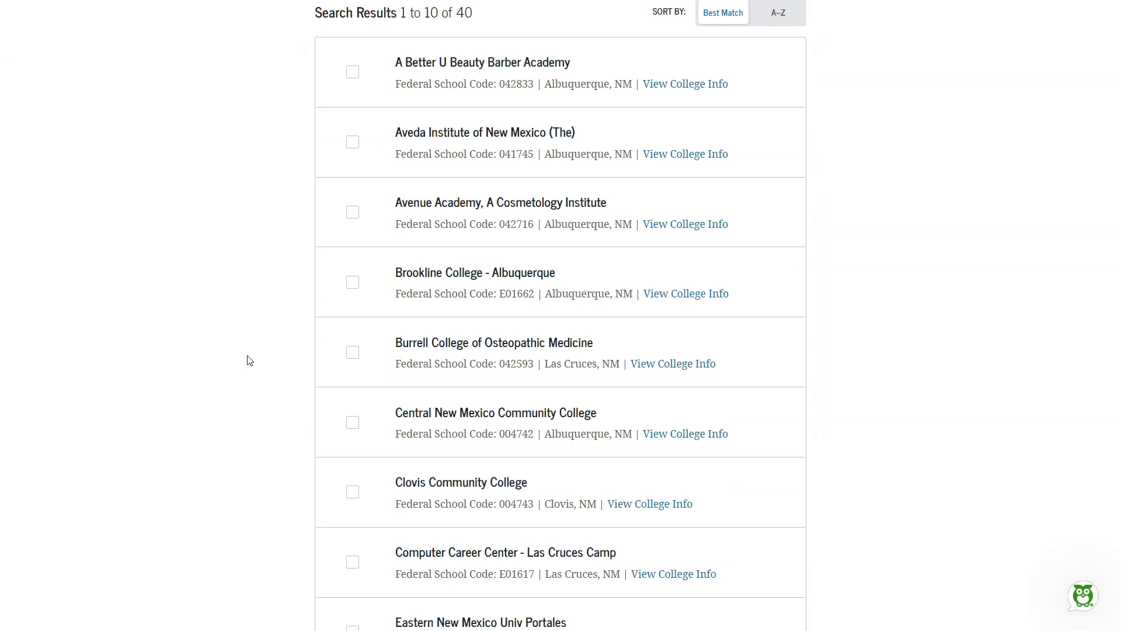
Step: Add the New Mexico State Dona Ana, Grants and Carlsbad campuses from the third page of results to the selected colleges
scroll(249, 360, down, 3)
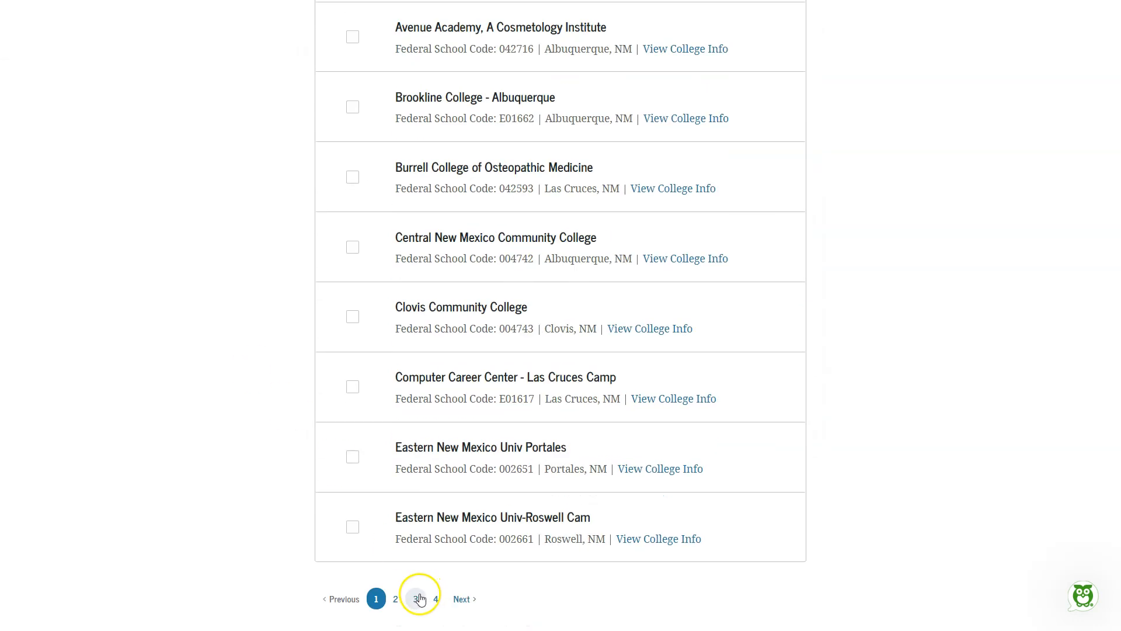
click(396, 596)
scroll(255, 393, up, 3)
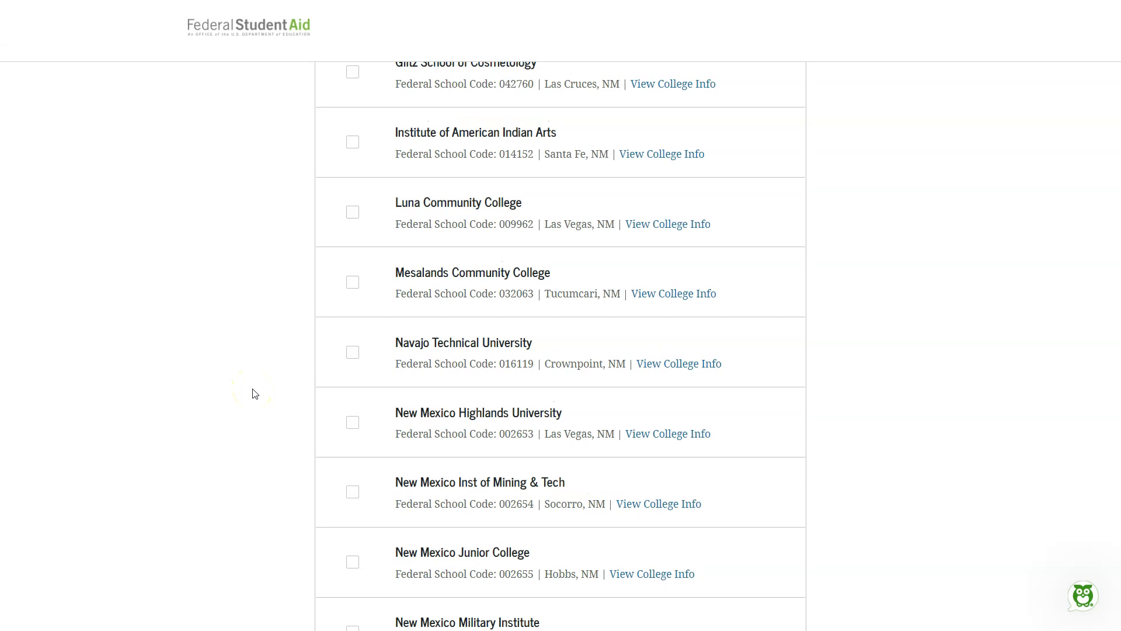
scroll(256, 392, down, 2)
scroll(254, 392, down, 2)
scroll(253, 391, up, 5)
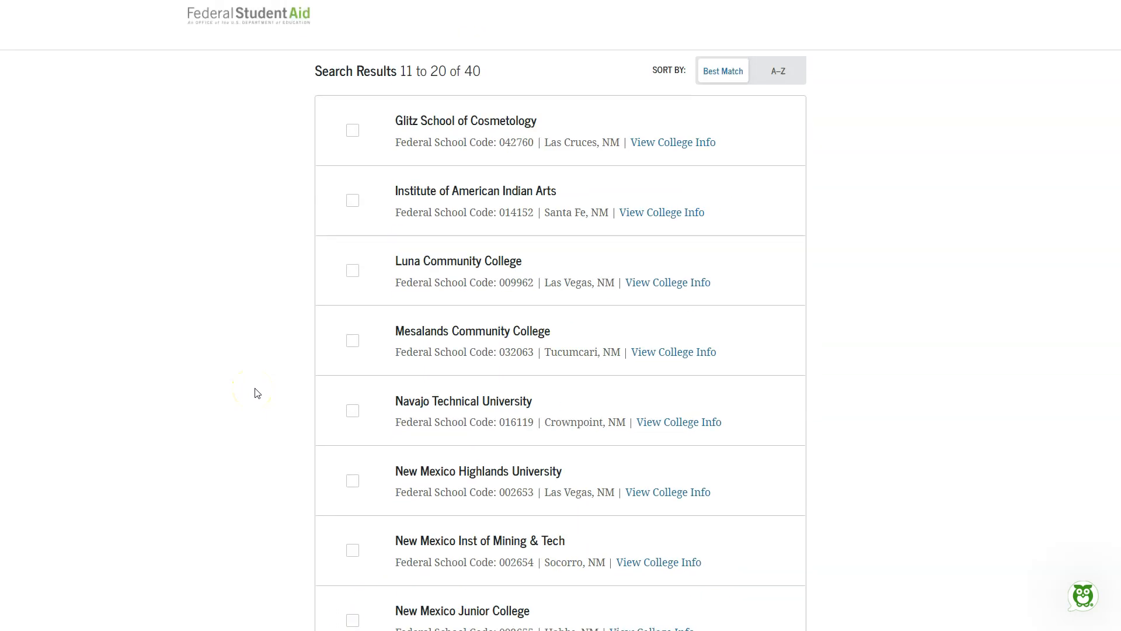
scroll(266, 392, down, 1)
scroll(267, 392, down, 5)
click(415, 538)
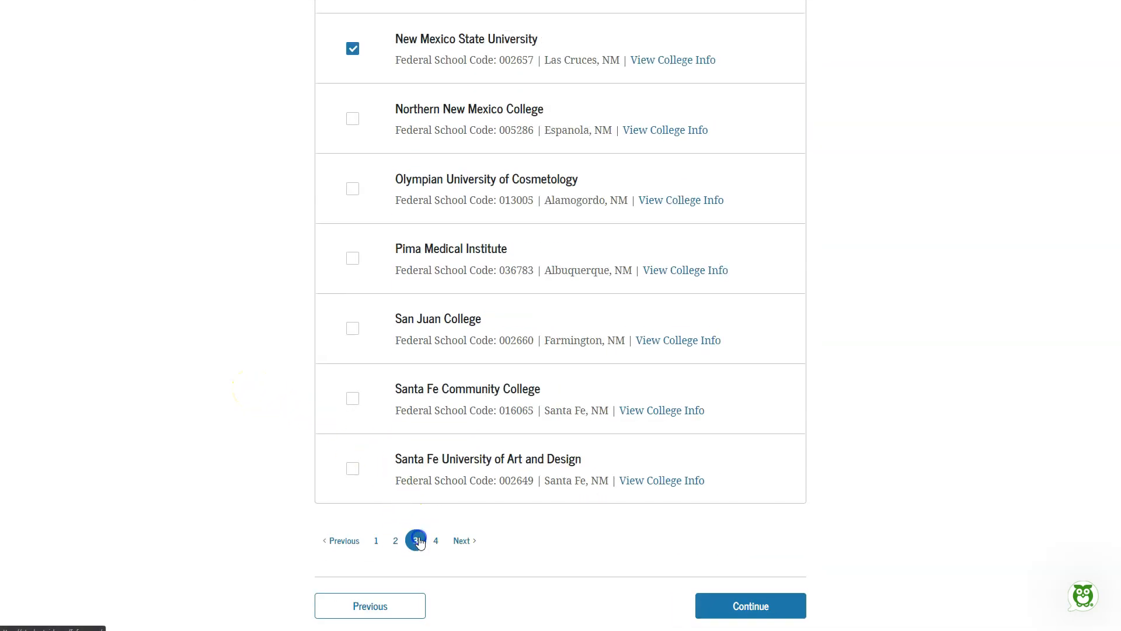
scroll(216, 356, up, 4)
scroll(221, 366, up, 2)
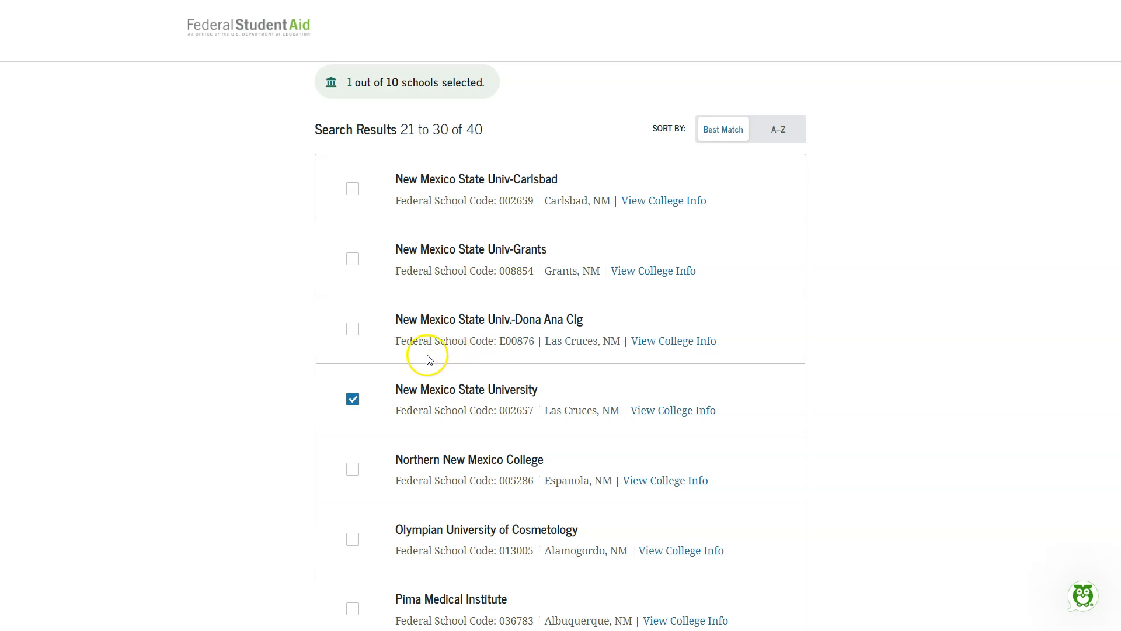
click(353, 329)
click(352, 261)
click(352, 188)
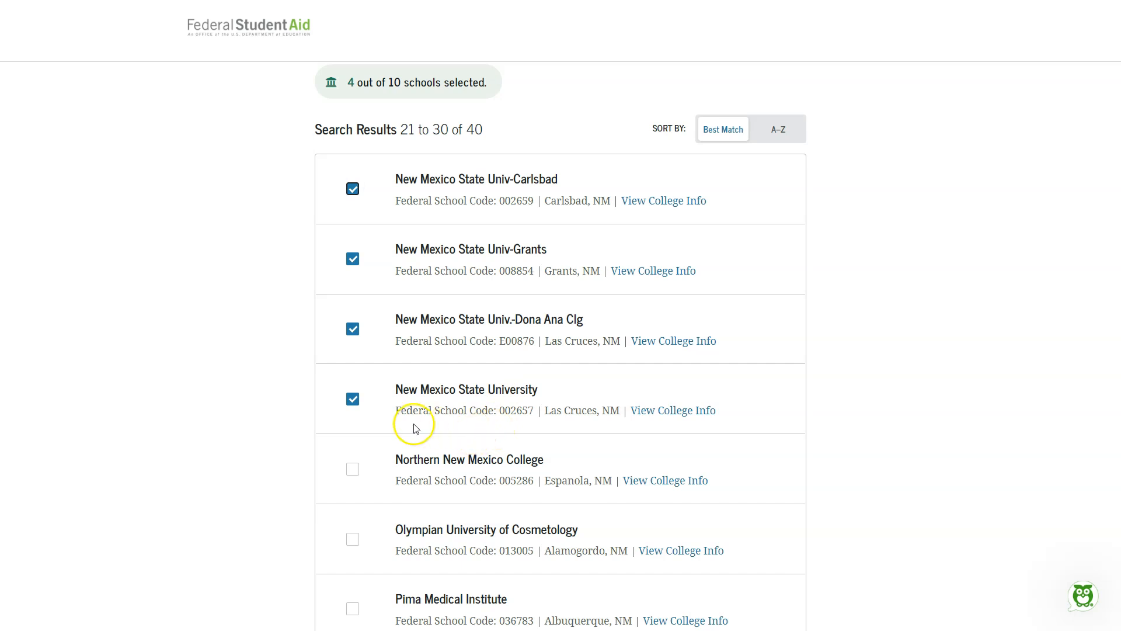
Step: Proceed from the college search, set New Mexico State University's housing plan to On Campus, and continue to the dependency section
scroll(549, 437, down, 5)
scroll(733, 485, down, 3)
click(738, 494)
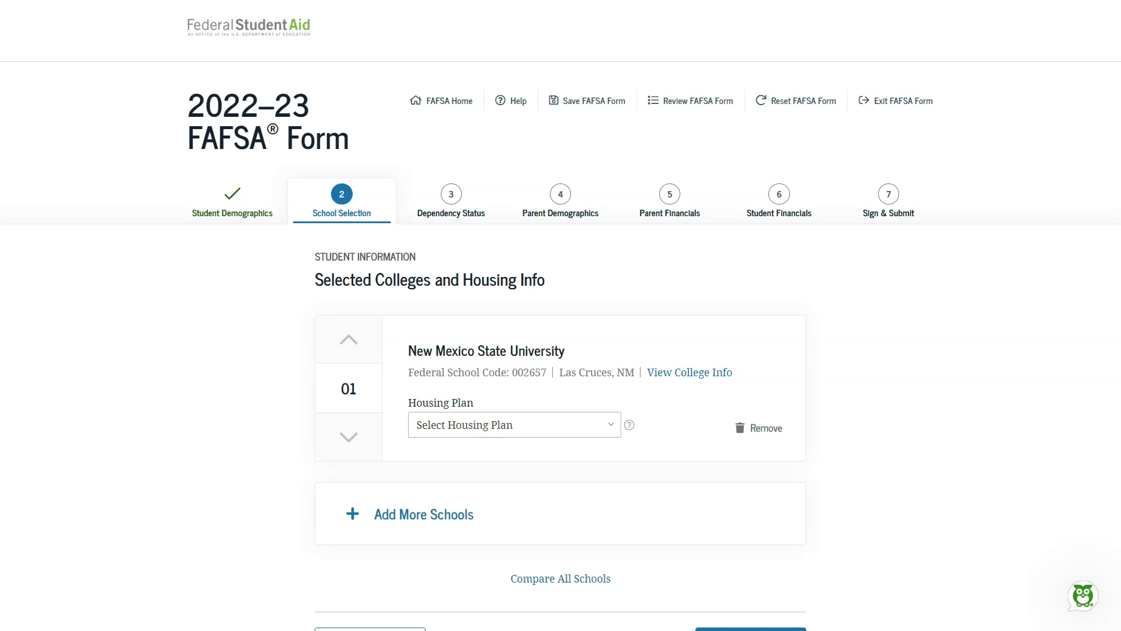
click(556, 426)
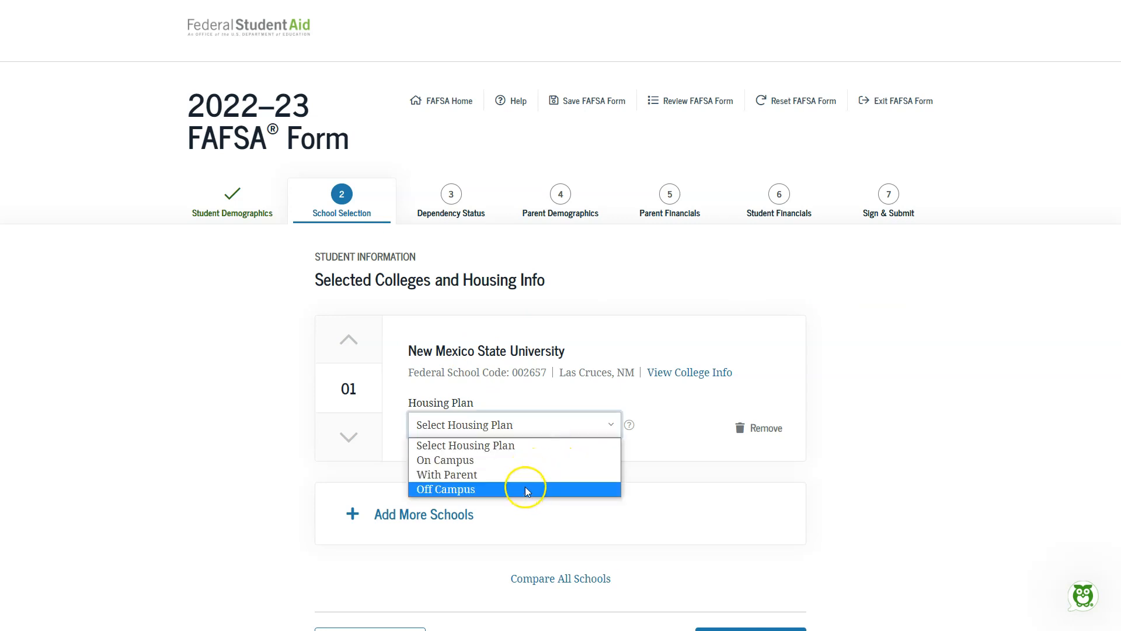
click(504, 461)
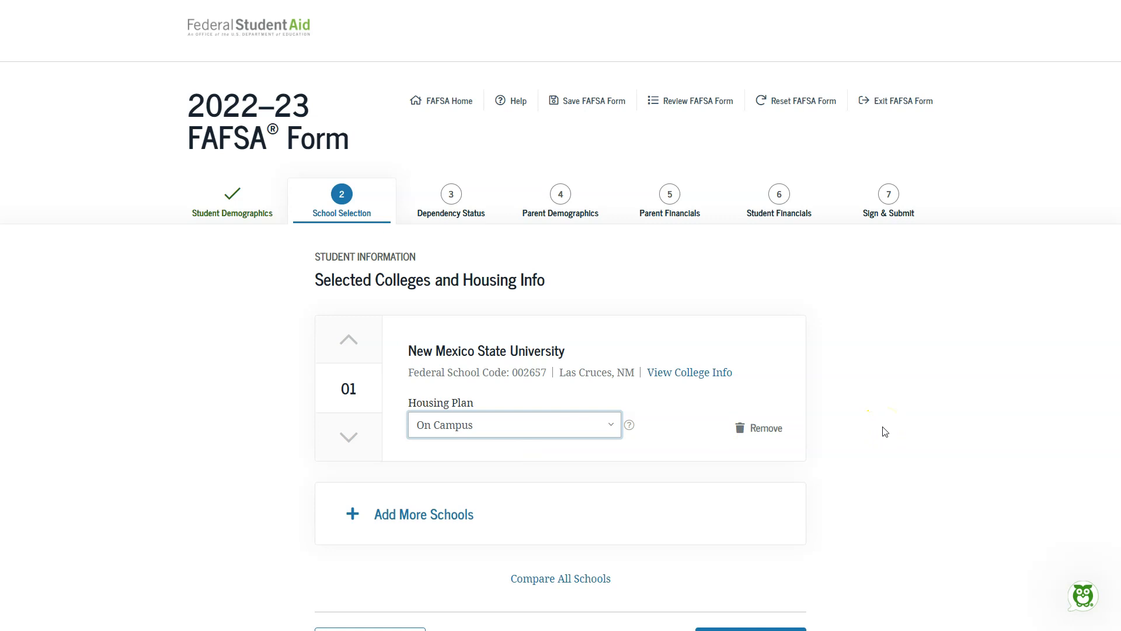
scroll(866, 432, down, 2)
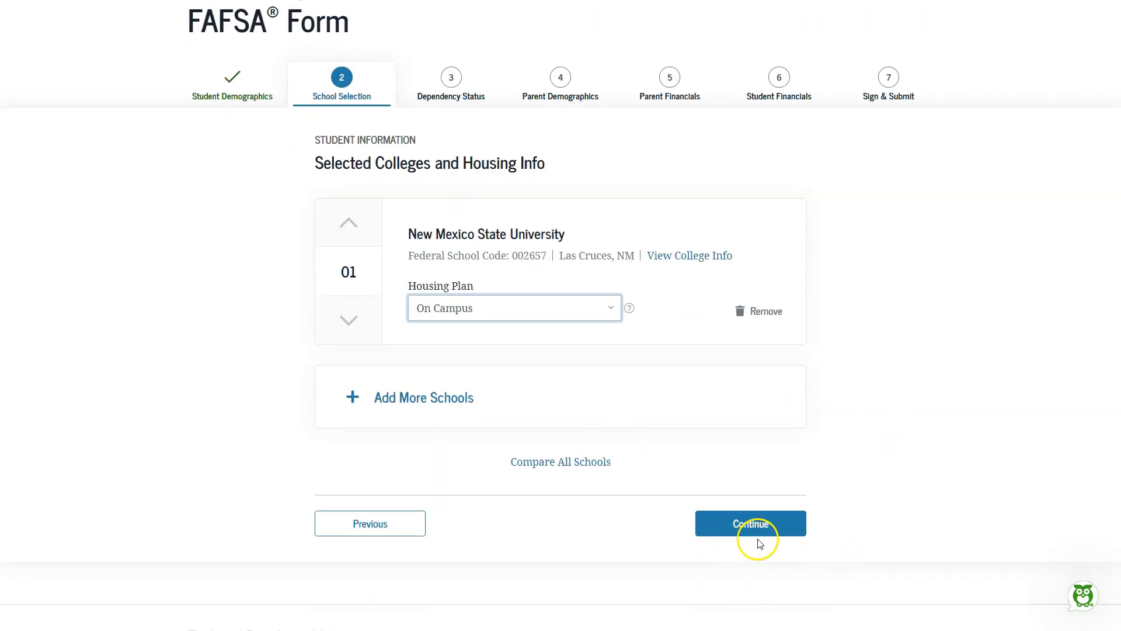
click(772, 526)
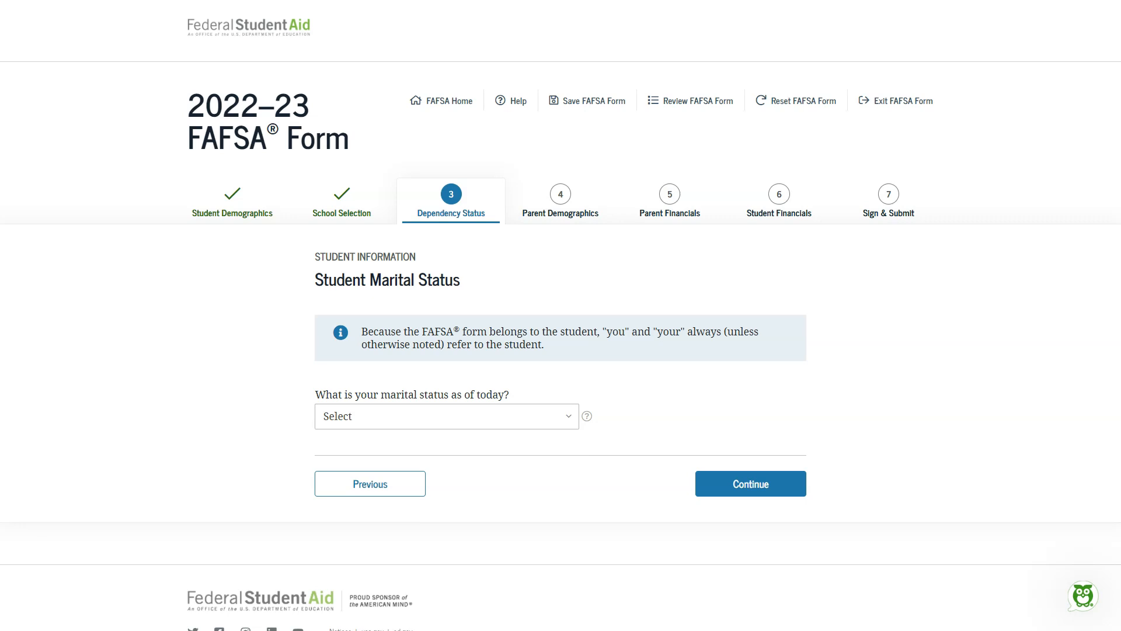
Step: Set the student's marital status to Single and answer No to having dependent children and other dependents
click(532, 416)
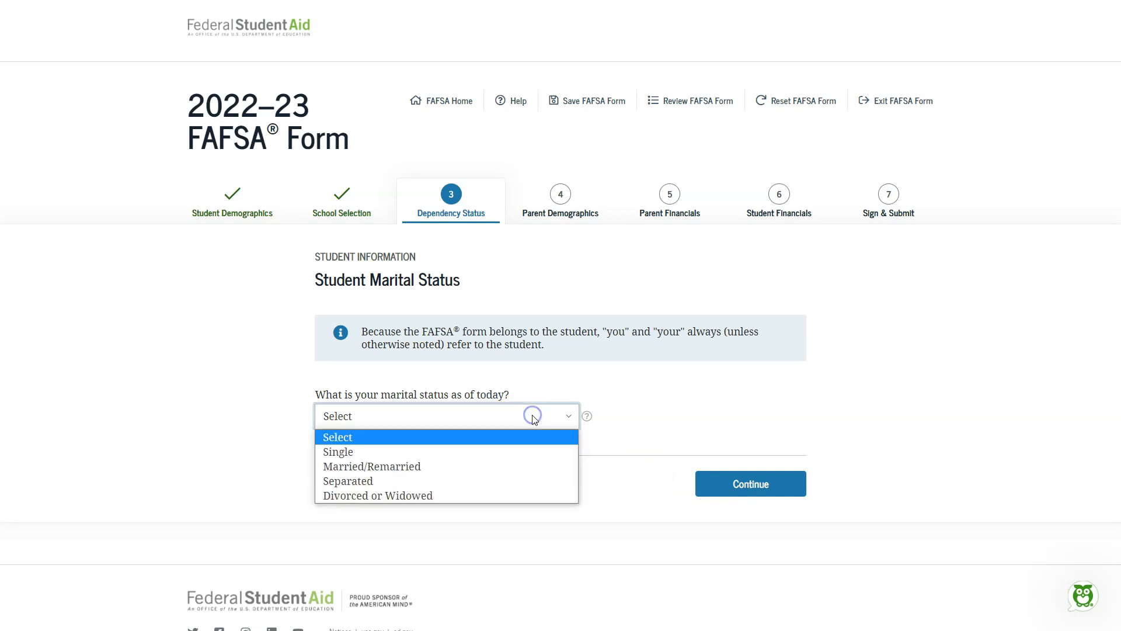
click(510, 452)
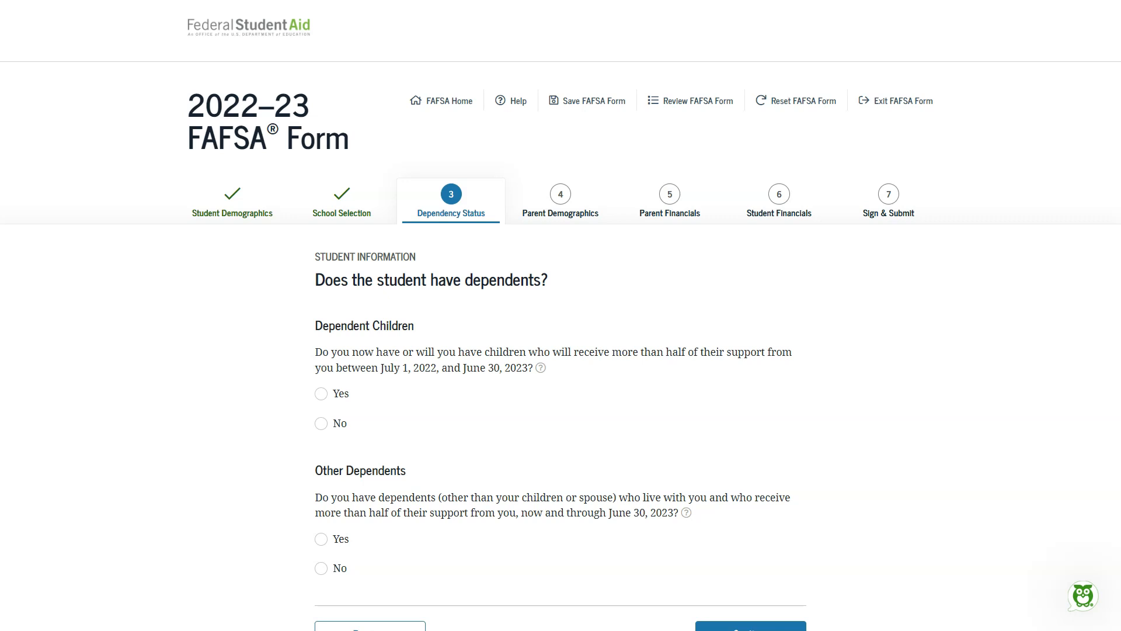
click(322, 423)
scroll(281, 445, down, 2)
scroll(281, 445, down, 1)
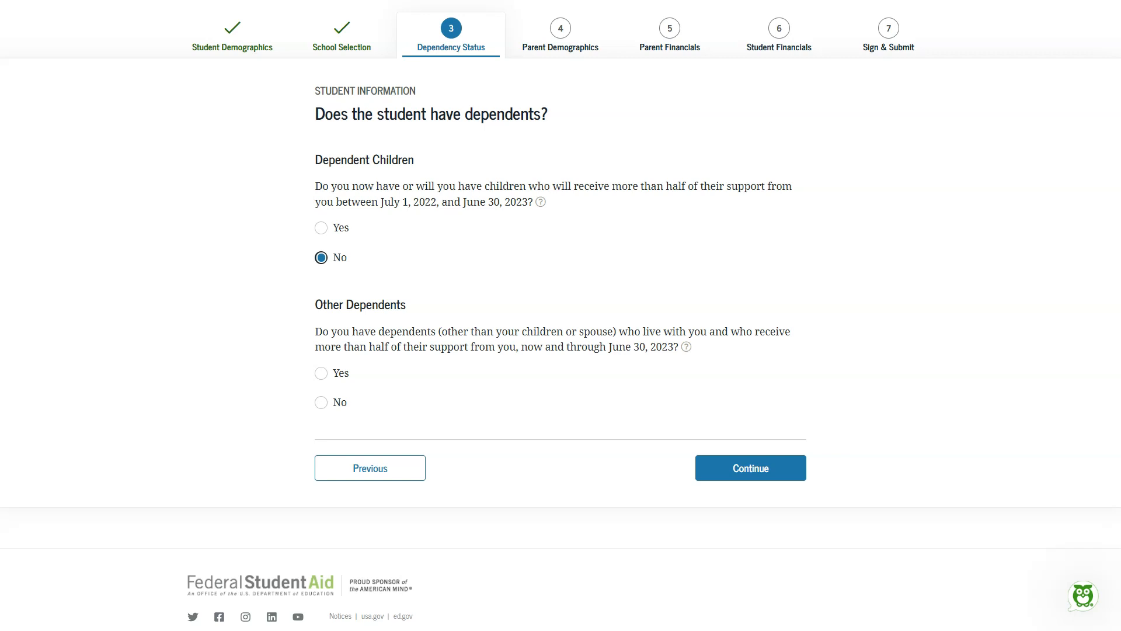
click(341, 403)
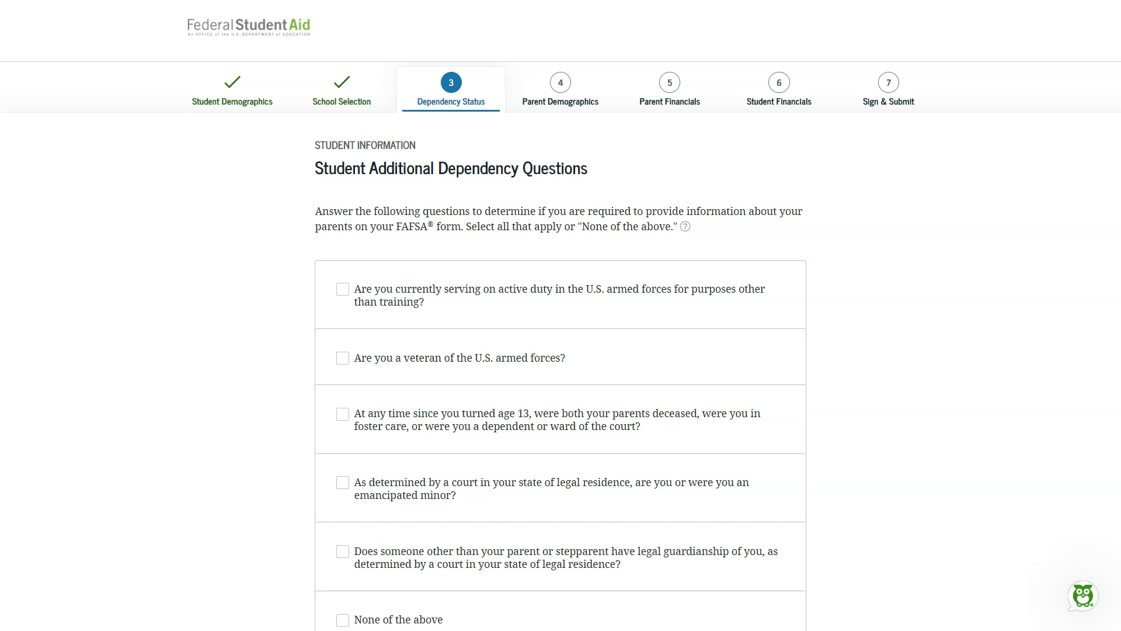
scroll(210, 528, down, 3)
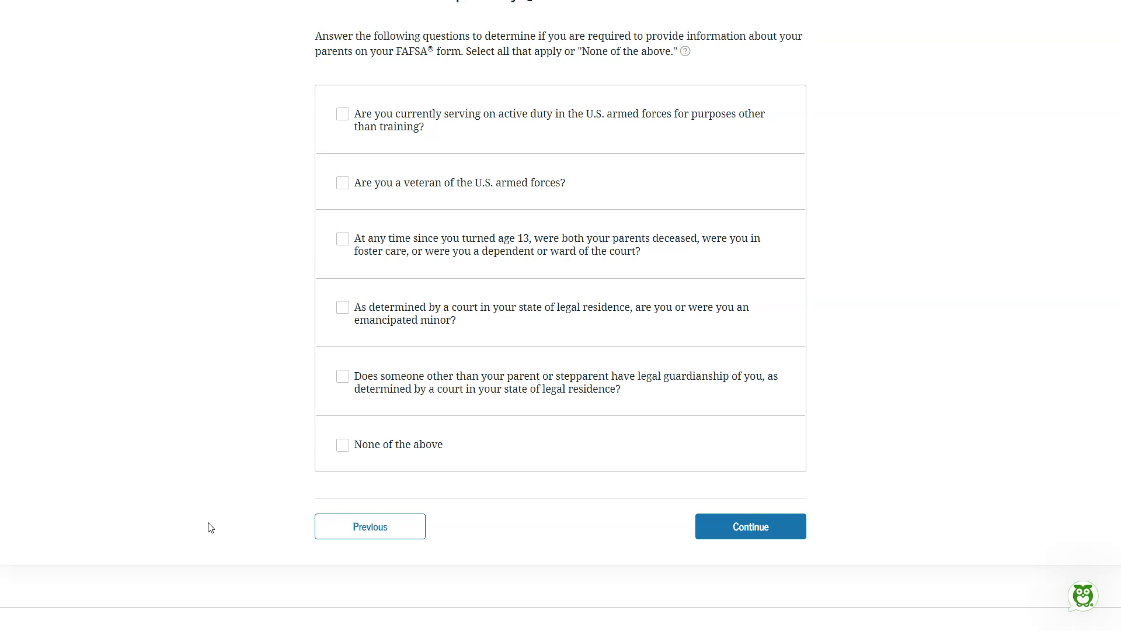
click(342, 116)
click(343, 183)
click(342, 115)
click(344, 184)
Step: Choose "None of the above" for the additional dependency questions and answer No to the homelessness question
click(344, 447)
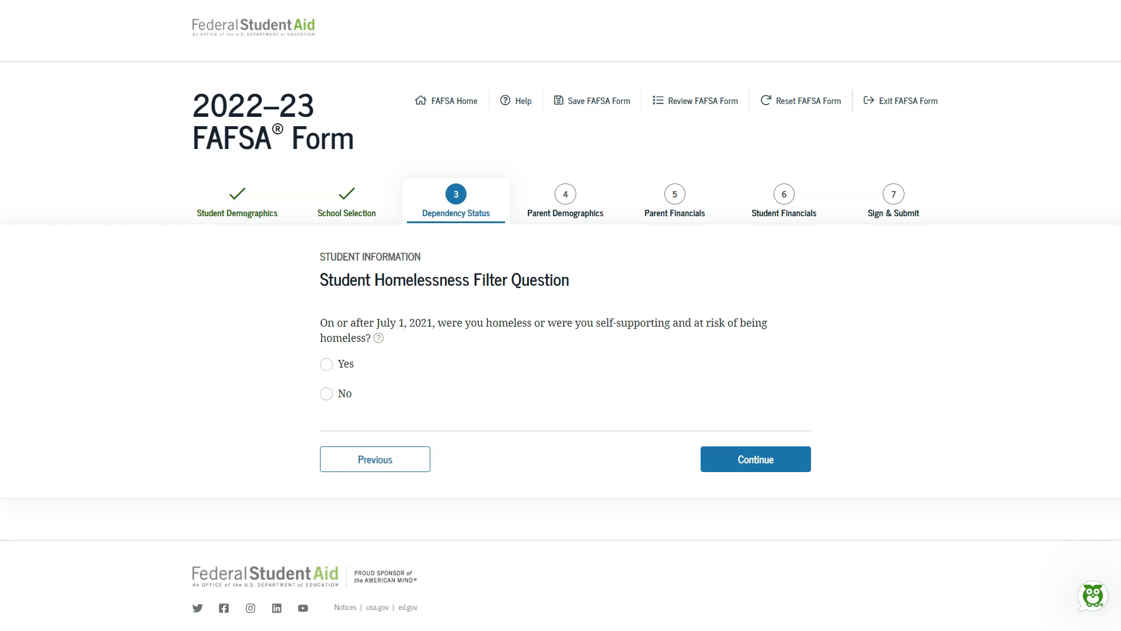
click(326, 393)
click(756, 459)
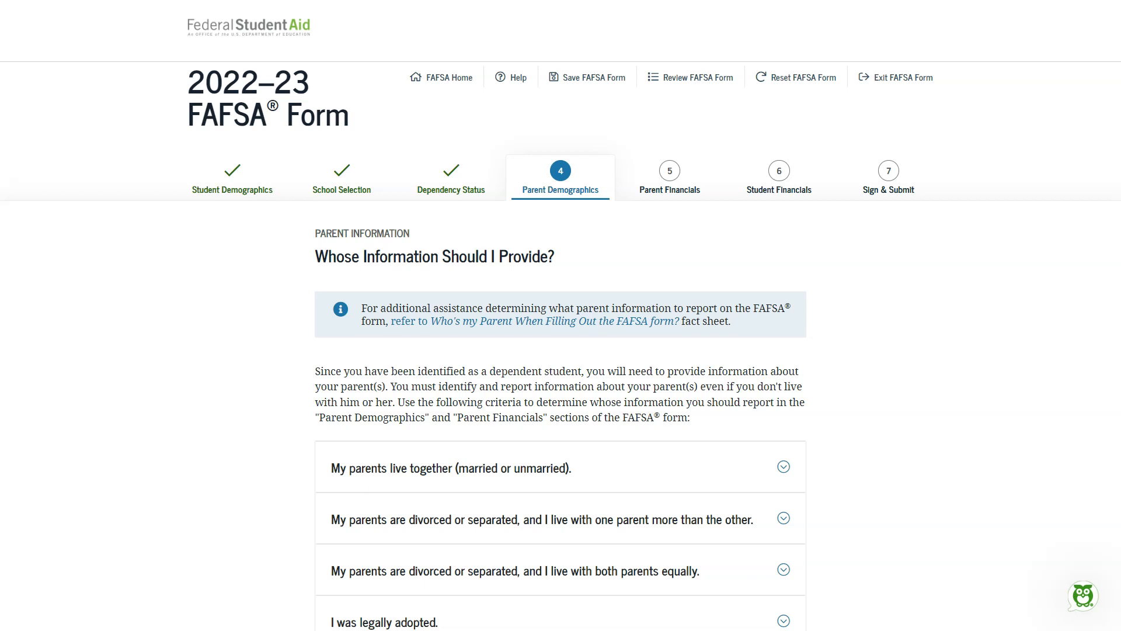
Step: Expand the guidance for parents who live together and for divorced or separated parents when living with one more than the other
scroll(159, 461, down, 4)
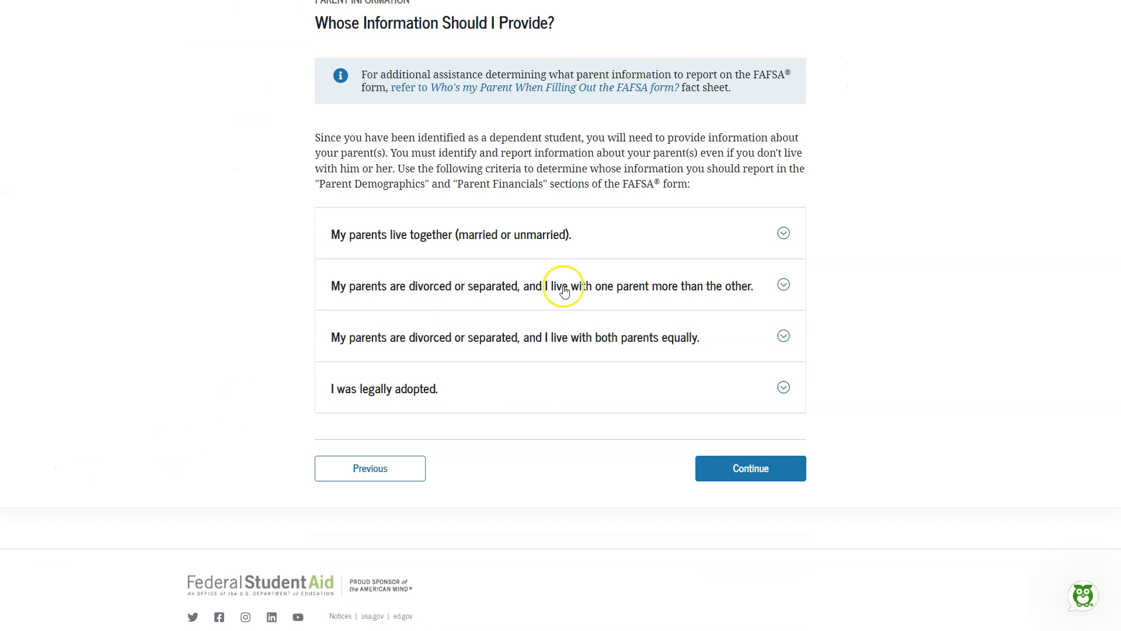
click(787, 233)
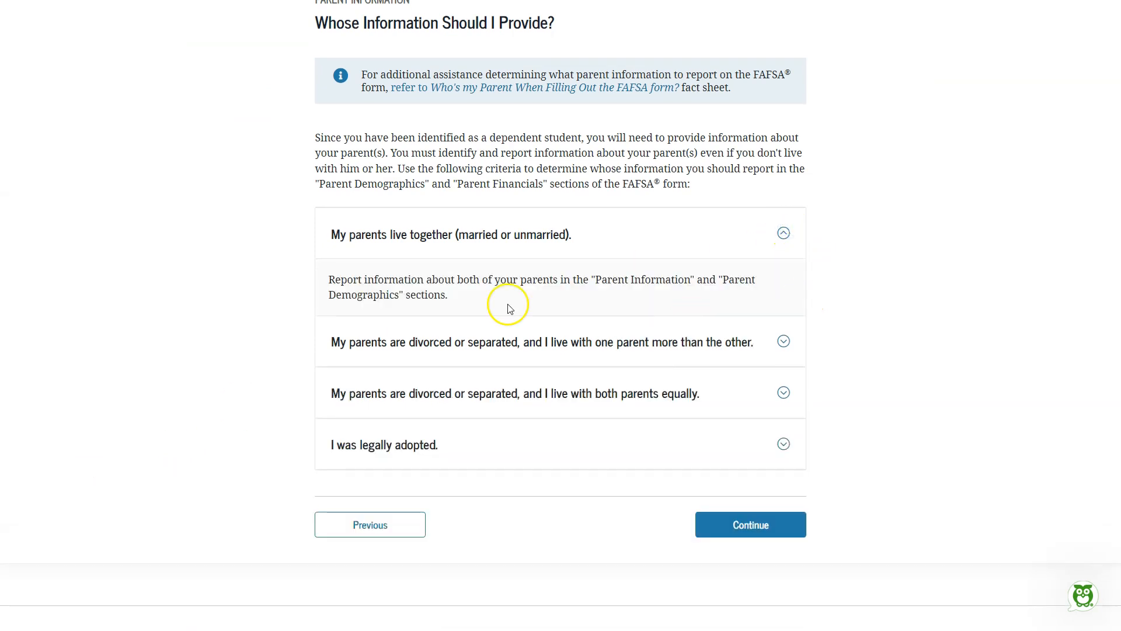
click(784, 342)
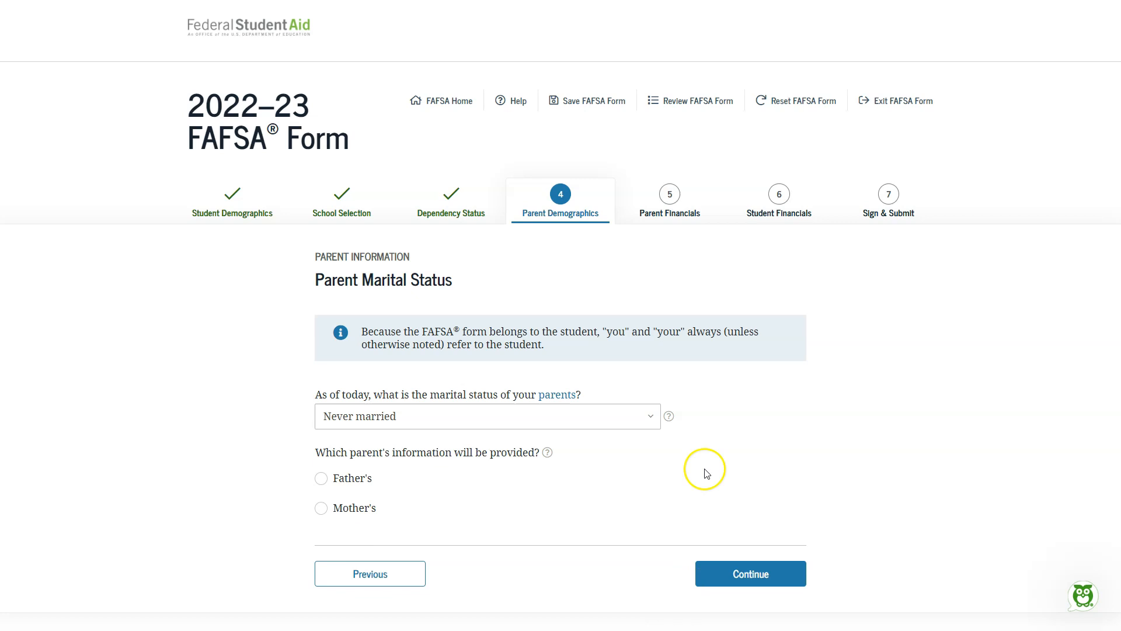
Step: Set the parents' marital status to Divorced or separated and choose to provide the father's information
click(647, 421)
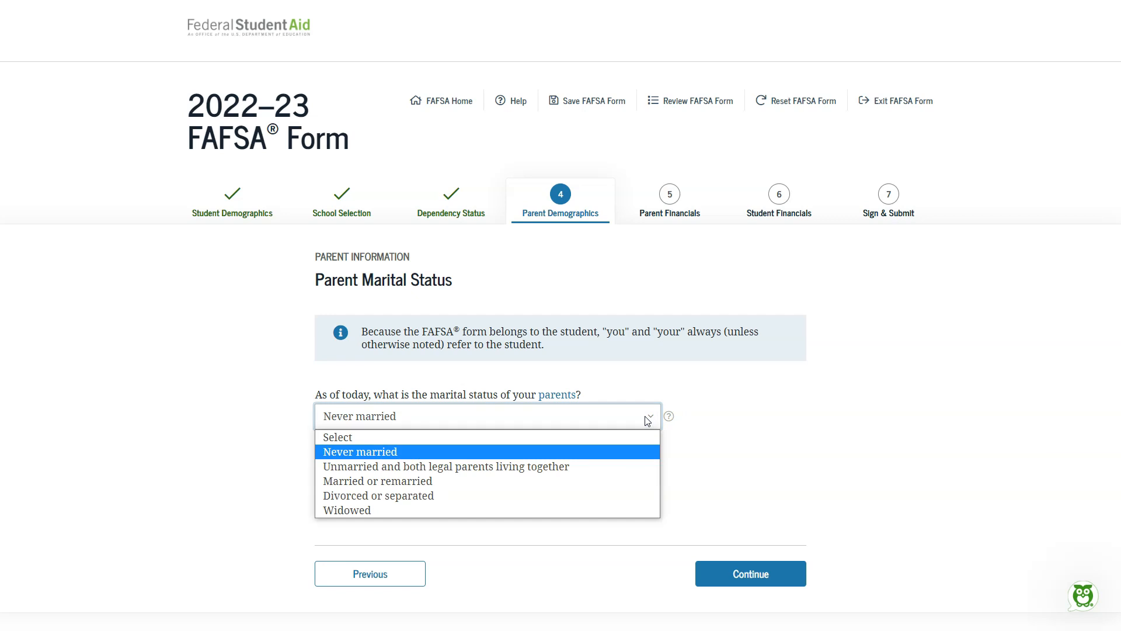
click(607, 480)
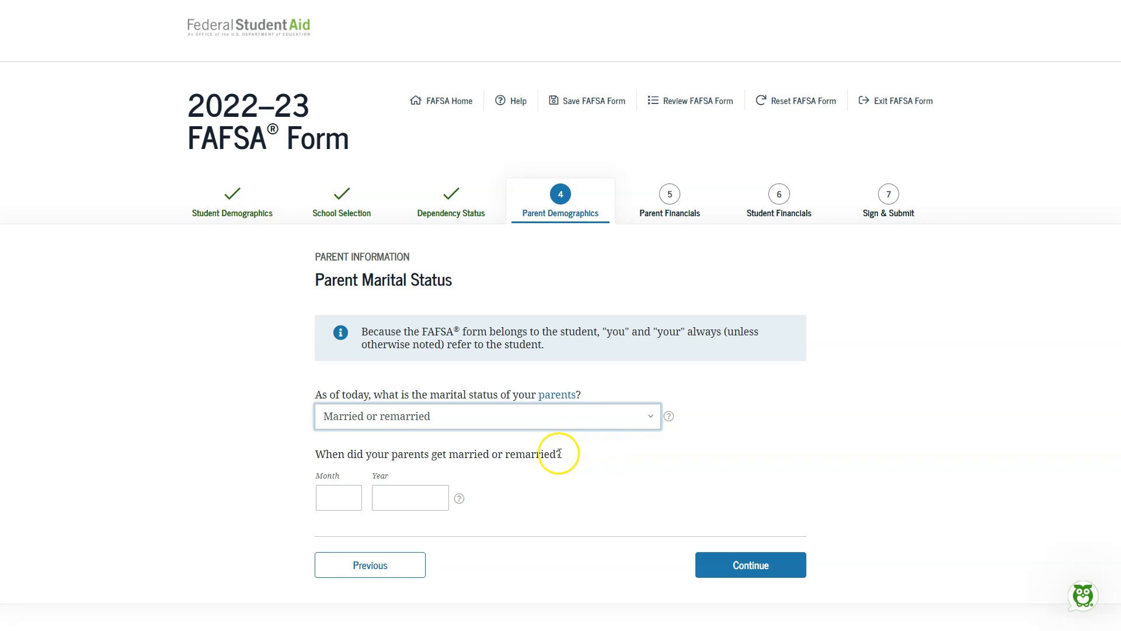
click(607, 419)
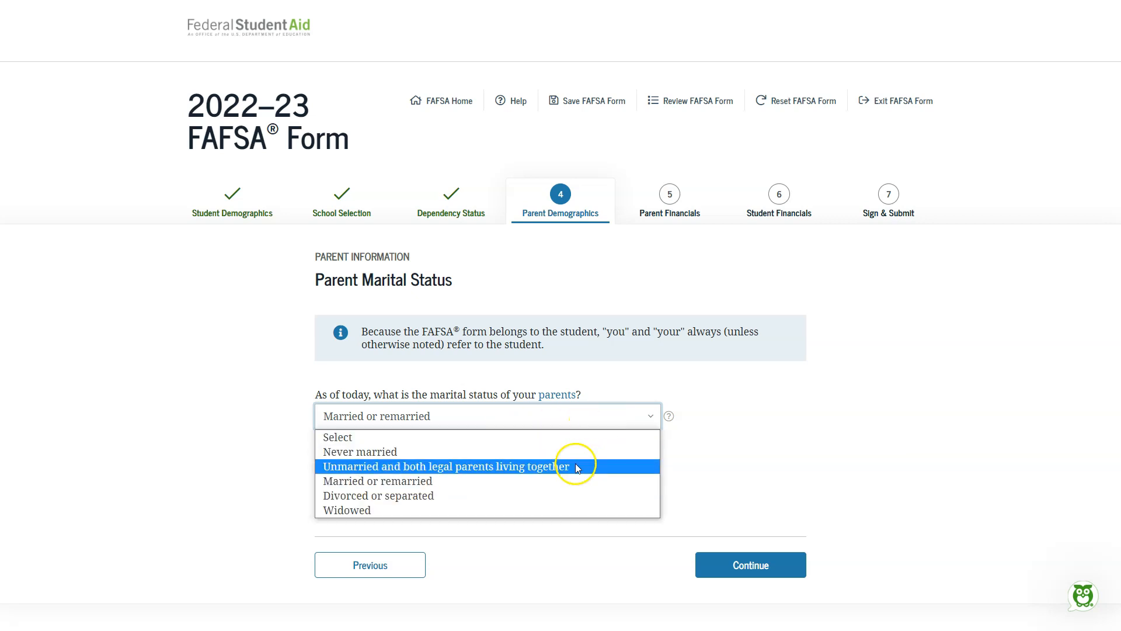
click(551, 496)
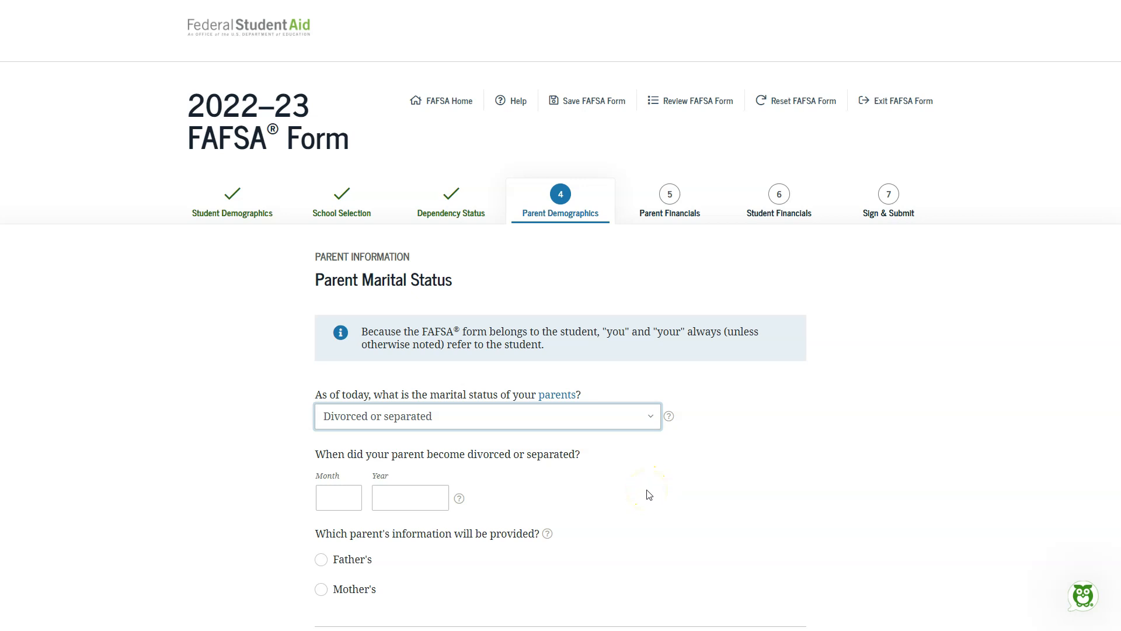
scroll(633, 501, down, 2)
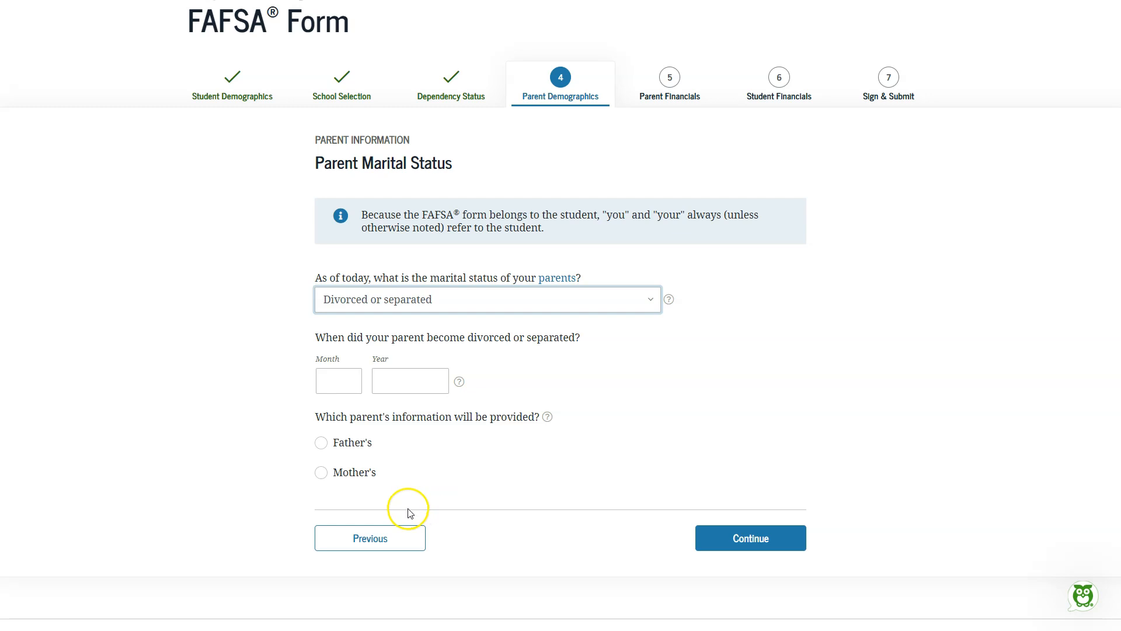
click(363, 441)
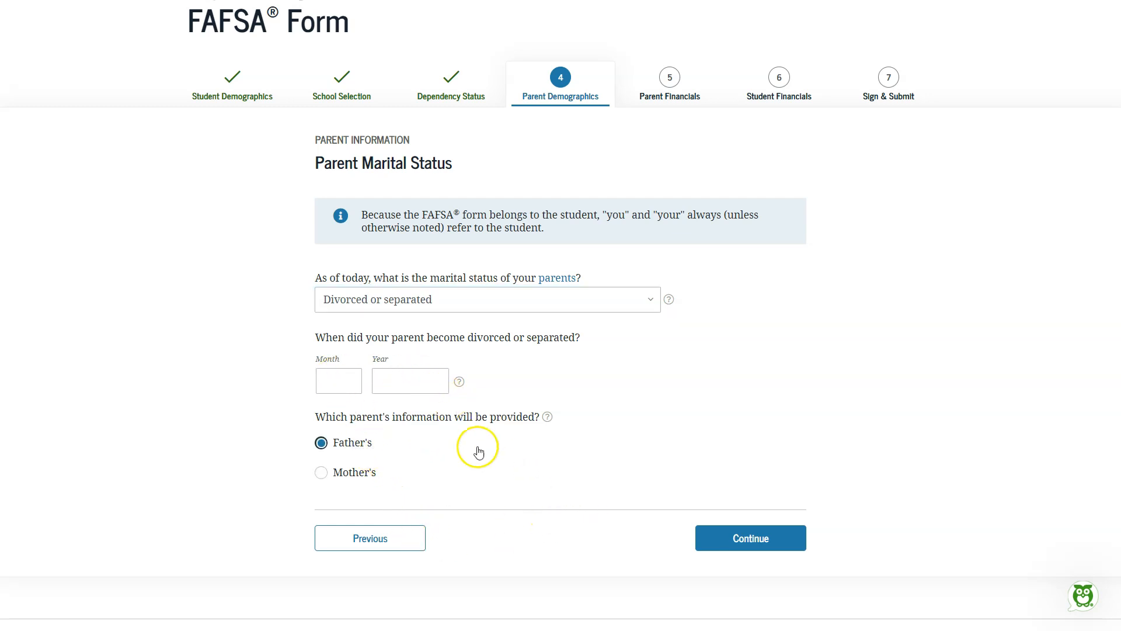
Step: Enter month 1 and year 1990 as the parent's divorce or separation date, and continue to the father's information
click(352, 379)
text(1)
click(414, 380)
text(1990)
click(741, 533)
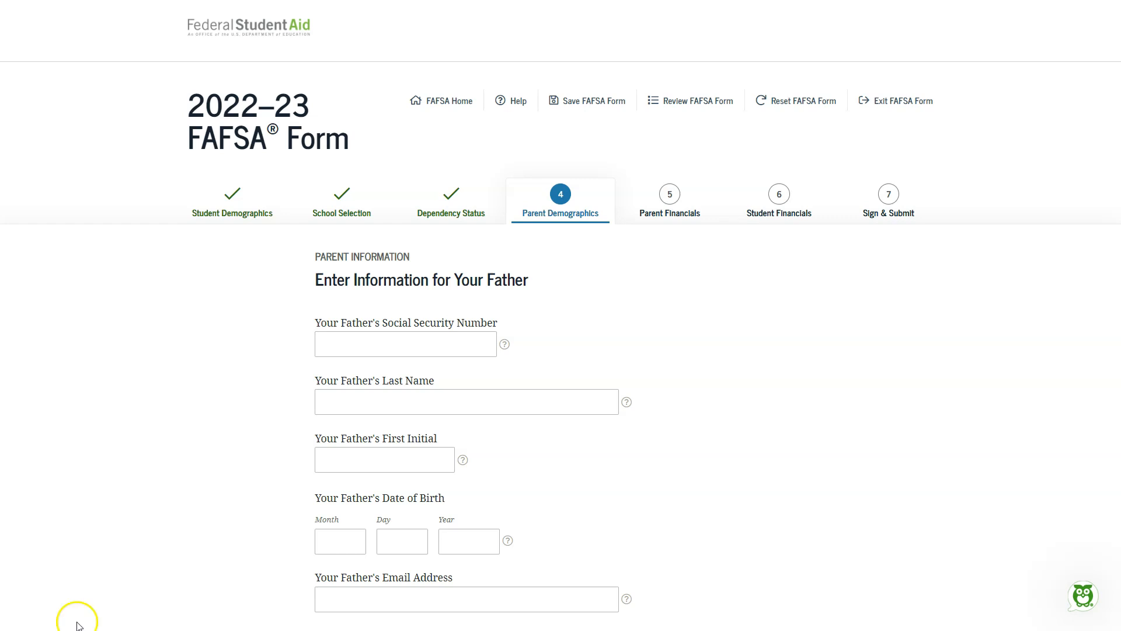
Step: Answer Yes to whether the father has lived in New Mexico for at least 5 years, checking the No option's follow-up questions first
scroll(163, 530, down, 1)
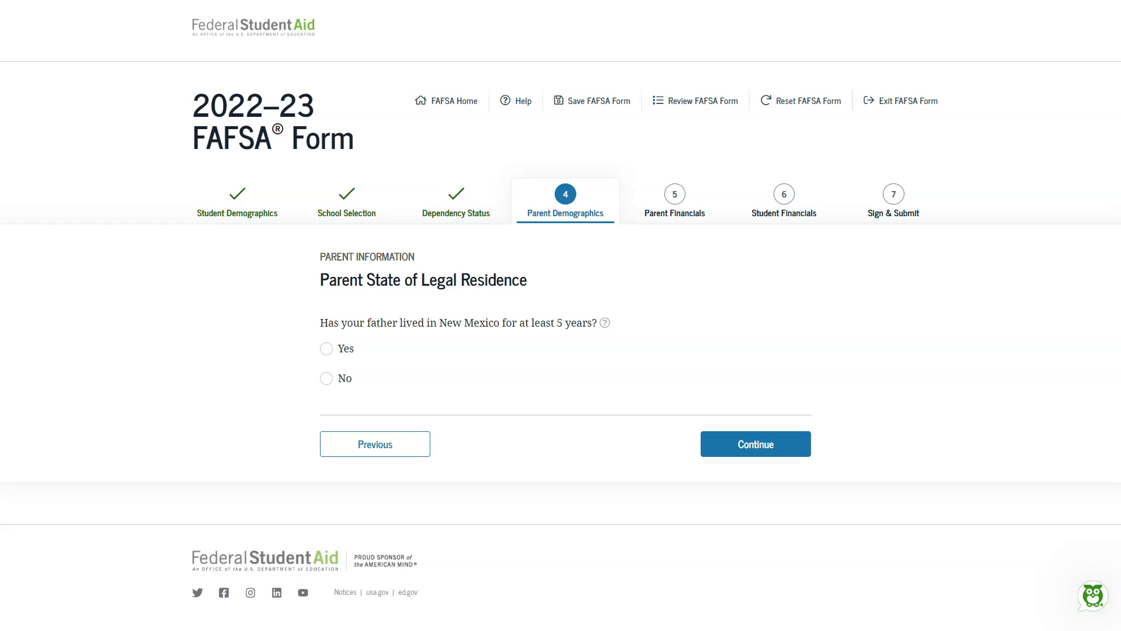
click(334, 349)
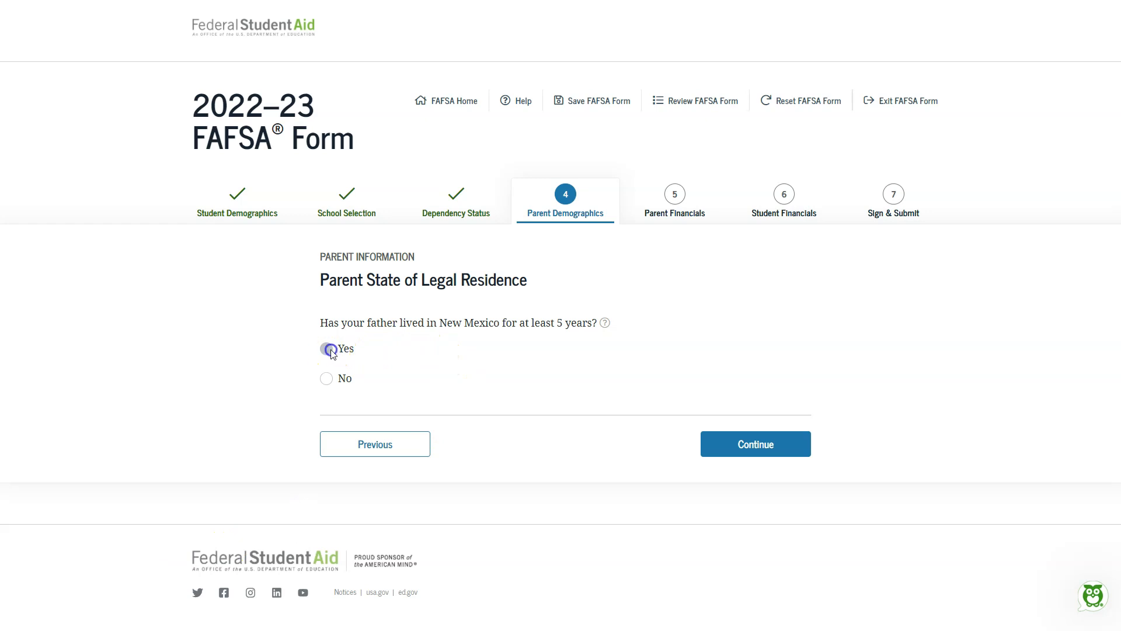
click(327, 379)
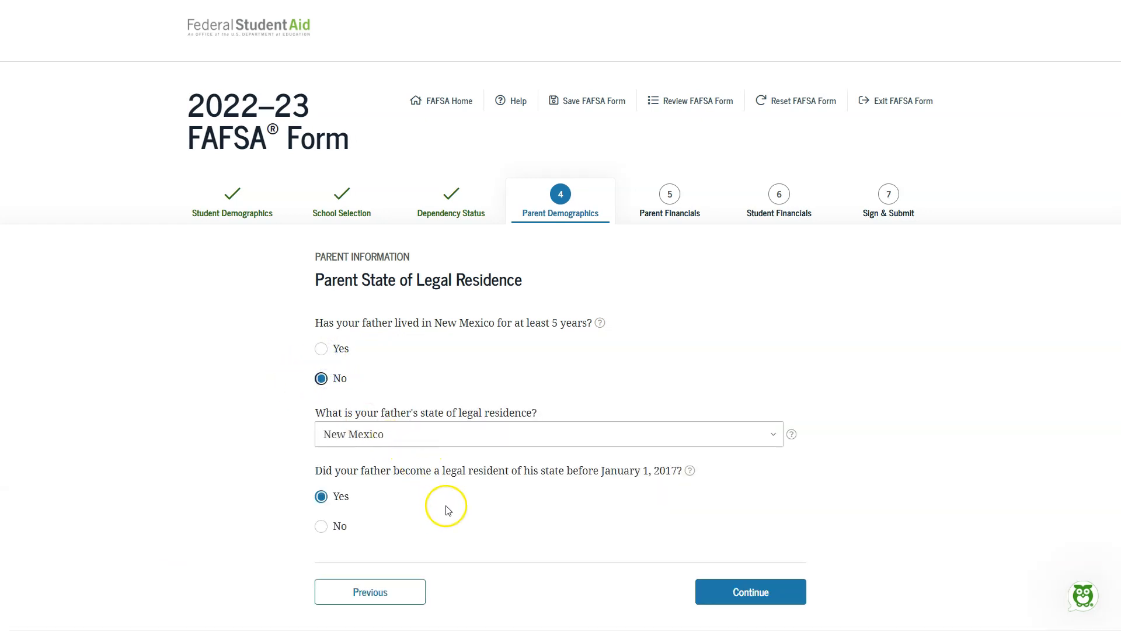
click(341, 352)
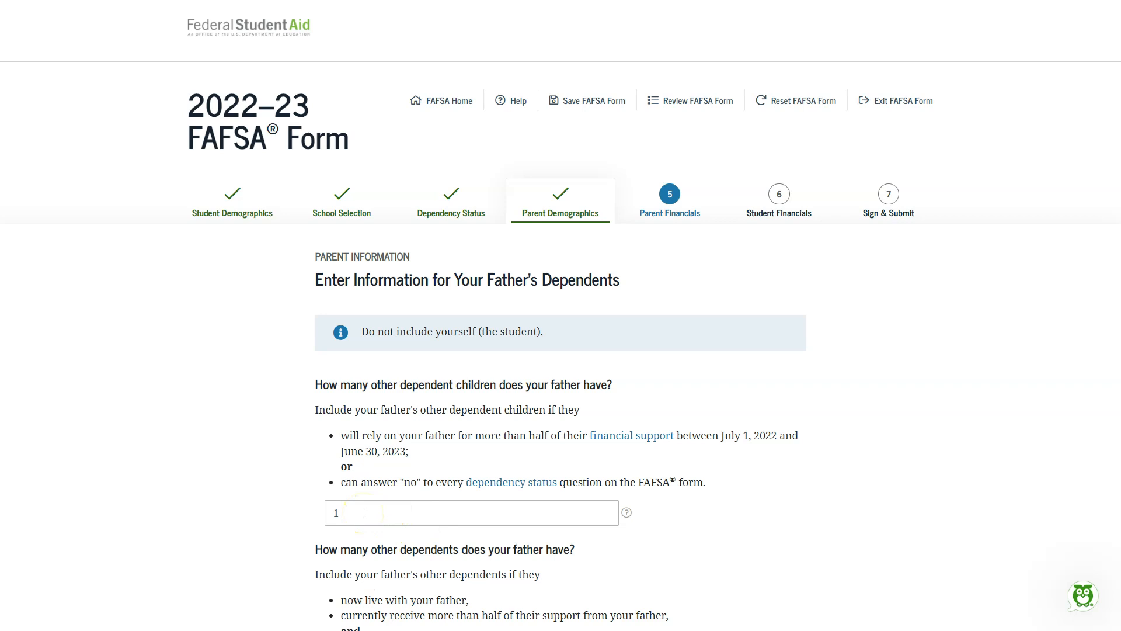
Step: Continue past the father's dependents questions, enter 1 as the number in college, and submit the household information
scroll(364, 514, down, 4)
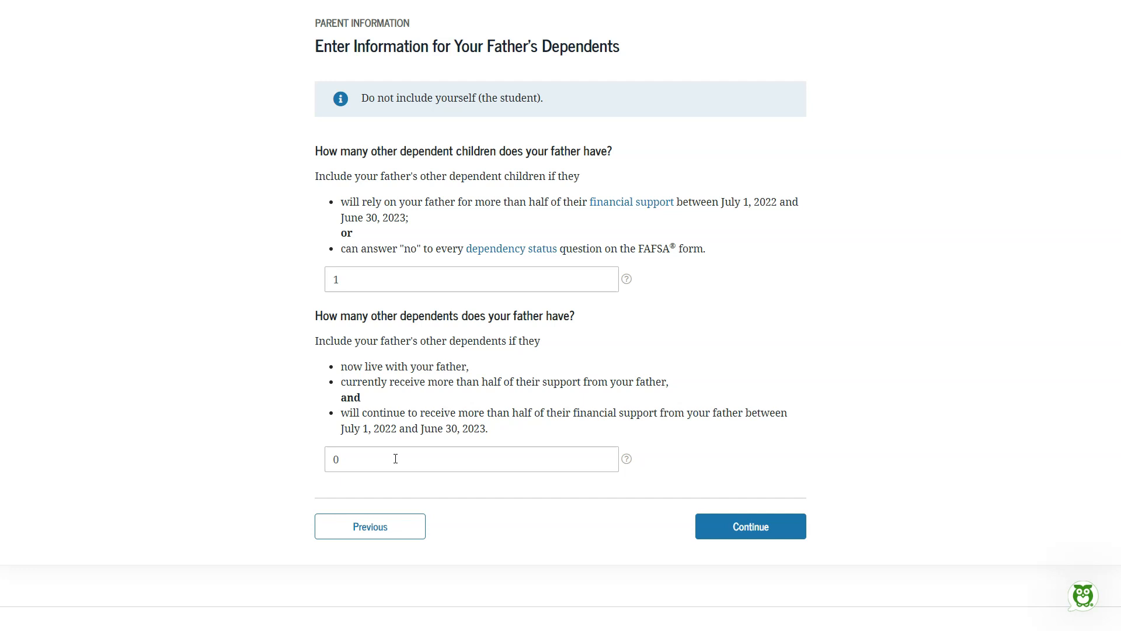
click(763, 527)
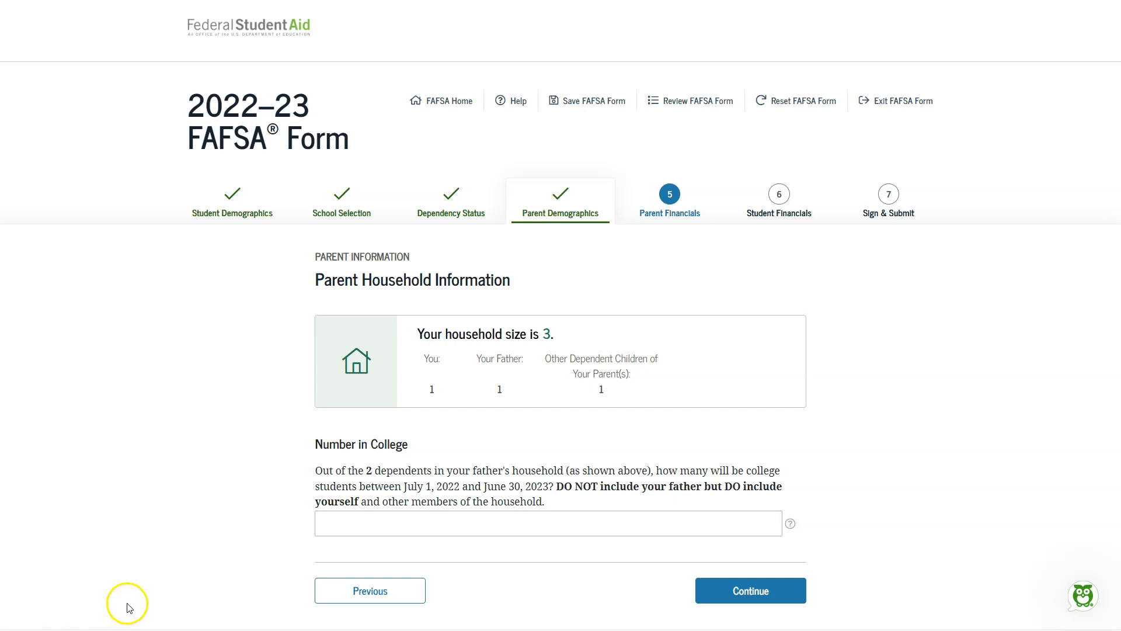
scroll(350, 456, down, 2)
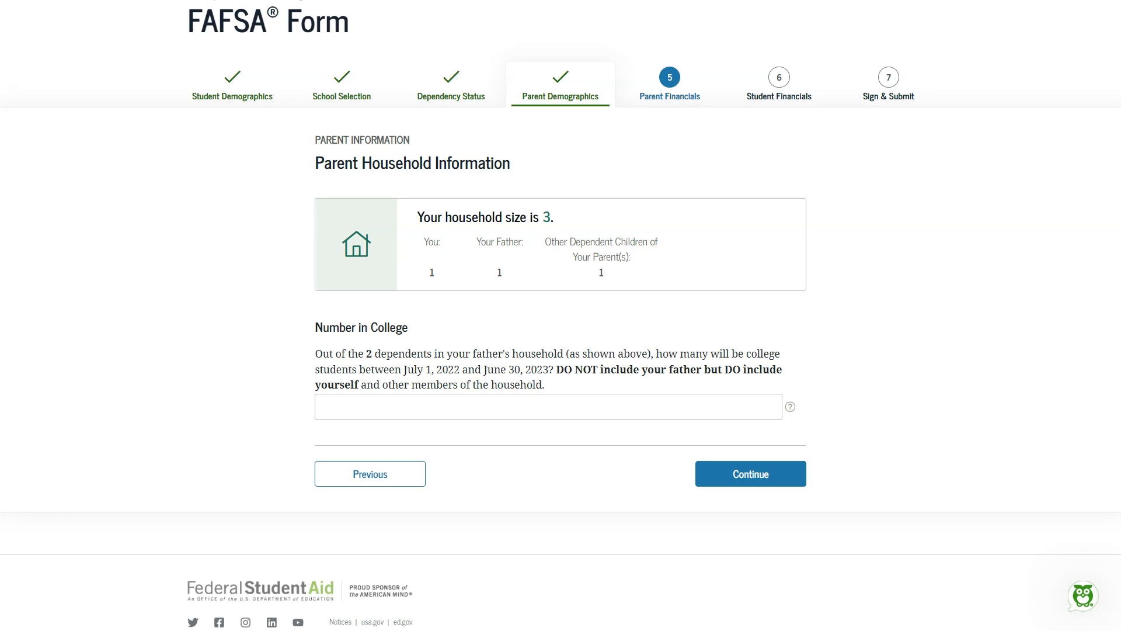
click(479, 411)
text(1)
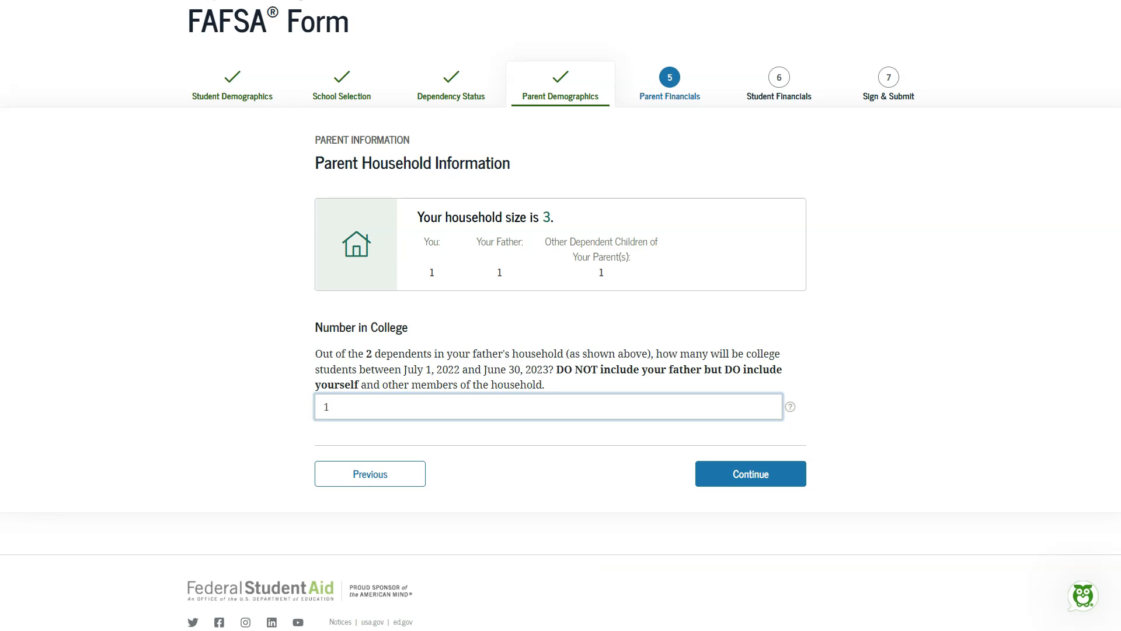
key(Return)
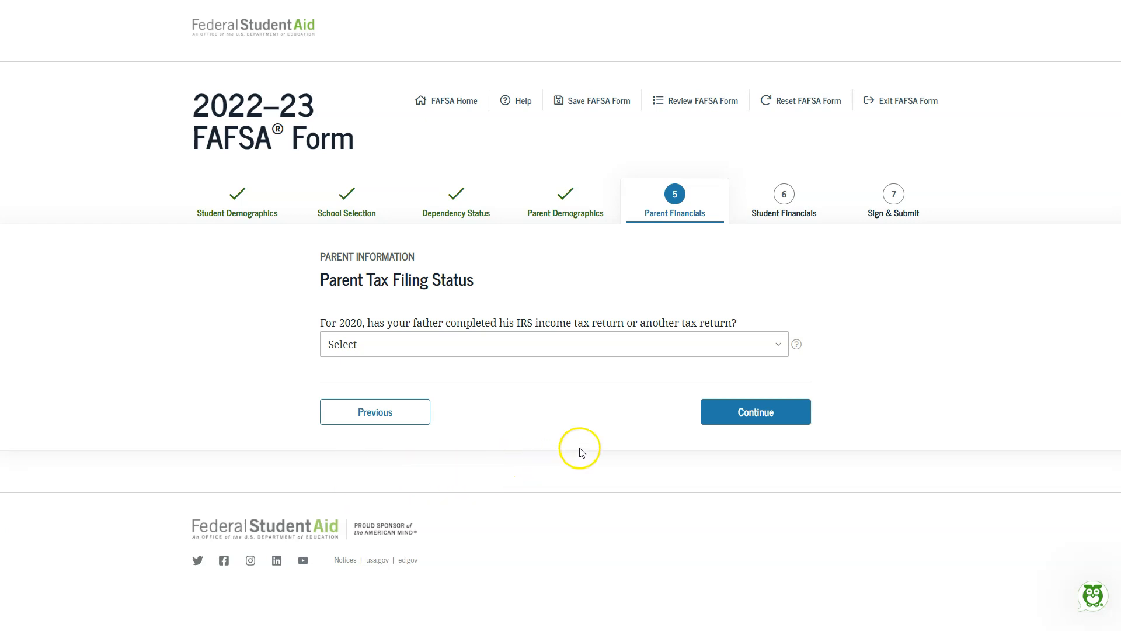
Step: Set the father's 2020 tax return to Already completed, its type to IRS Form 1040, and the filing status to Single
click(635, 345)
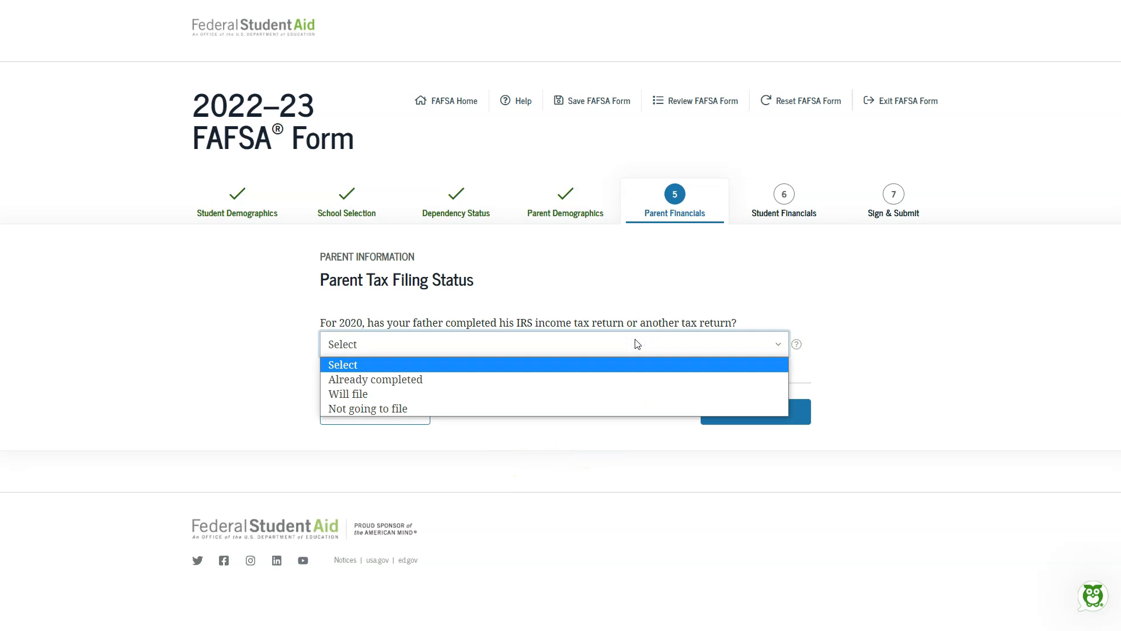
click(591, 376)
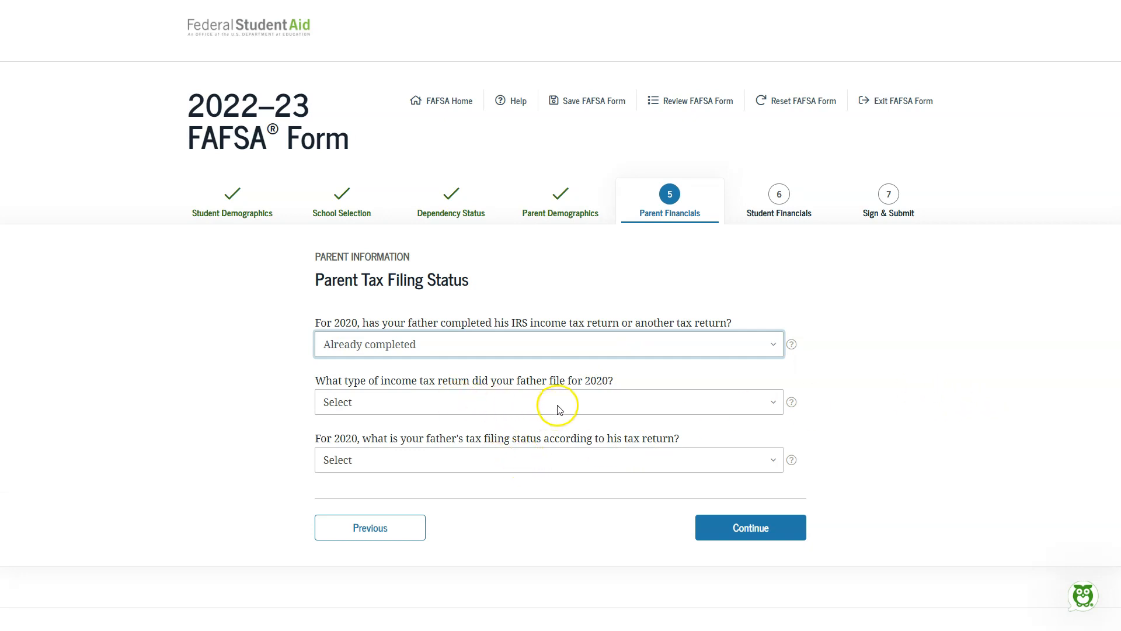
click(727, 411)
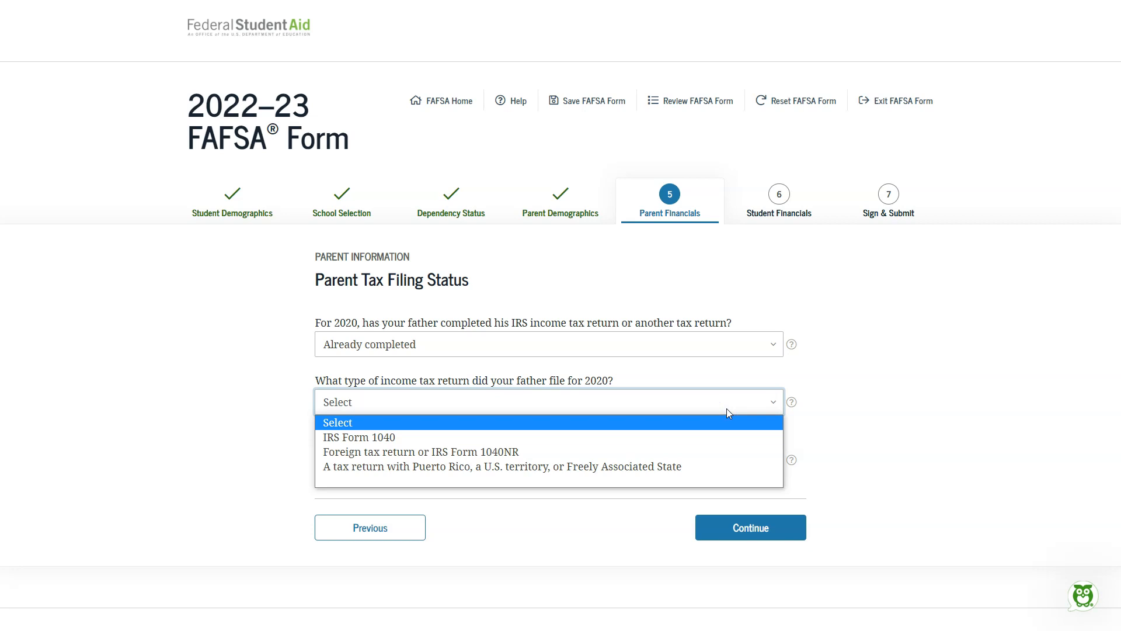
click(680, 437)
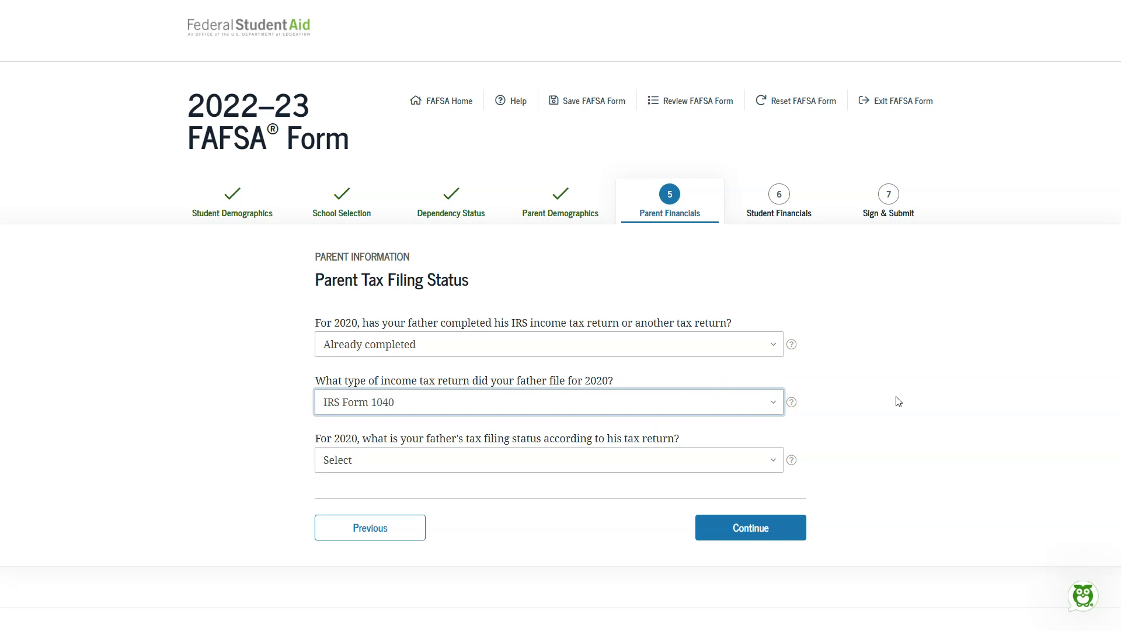
click(738, 465)
click(707, 492)
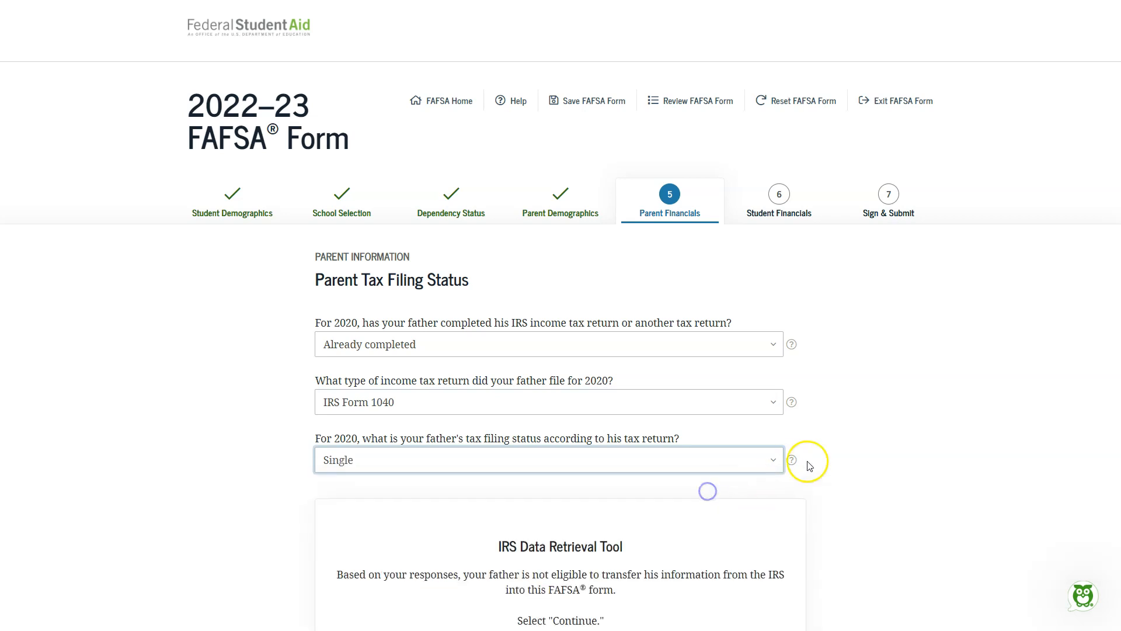
Step: Read the help on the parents' 2020 tax filing status, including where it appears on Form 1040, and close it
scroll(856, 463, down, 3)
scroll(846, 406, up, 1)
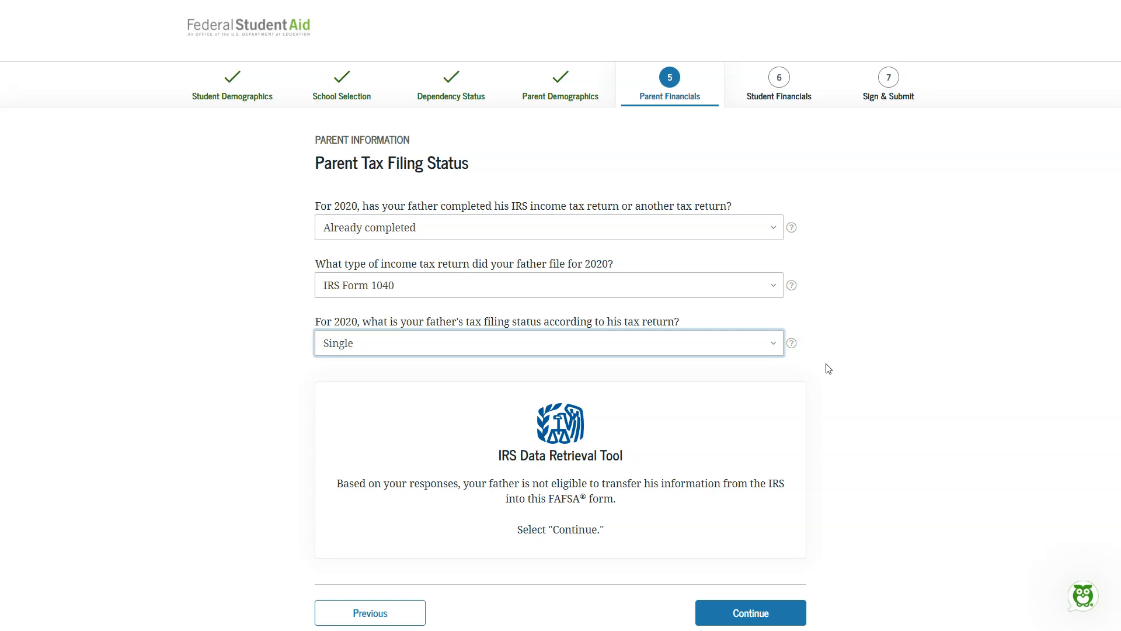
click(792, 345)
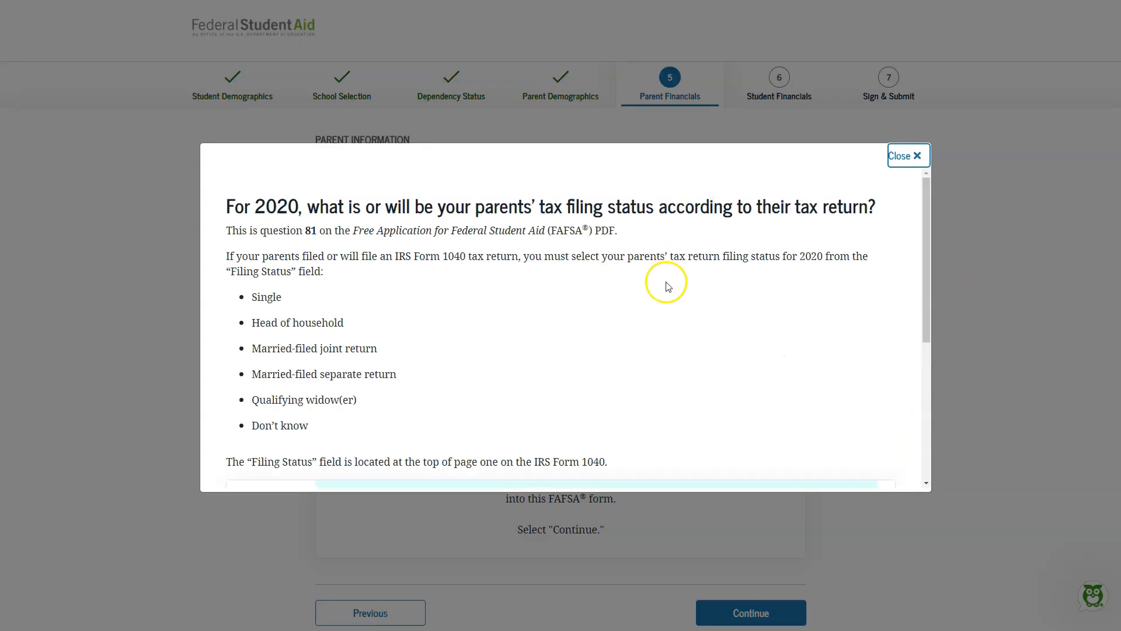
scroll(751, 283, down, 5)
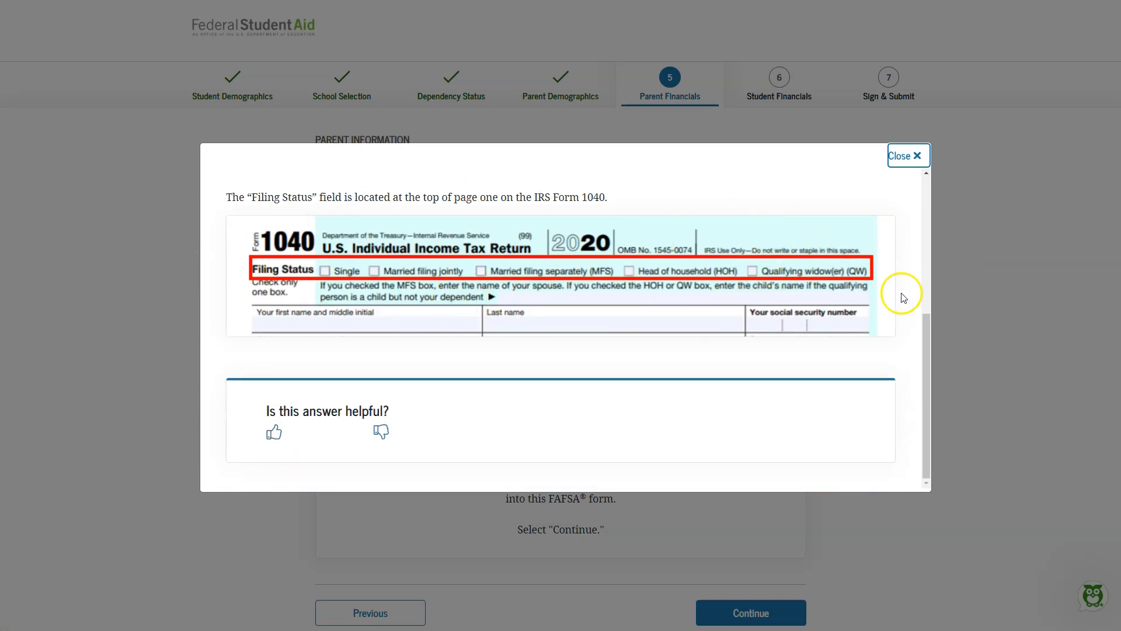
click(908, 164)
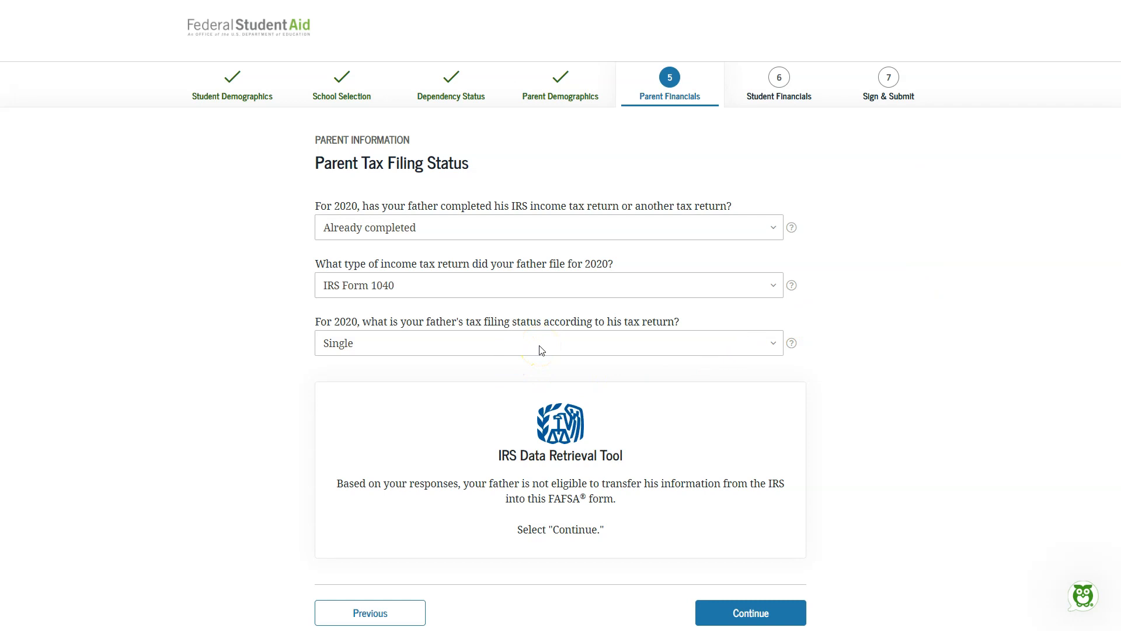
scroll(542, 351, down, 2)
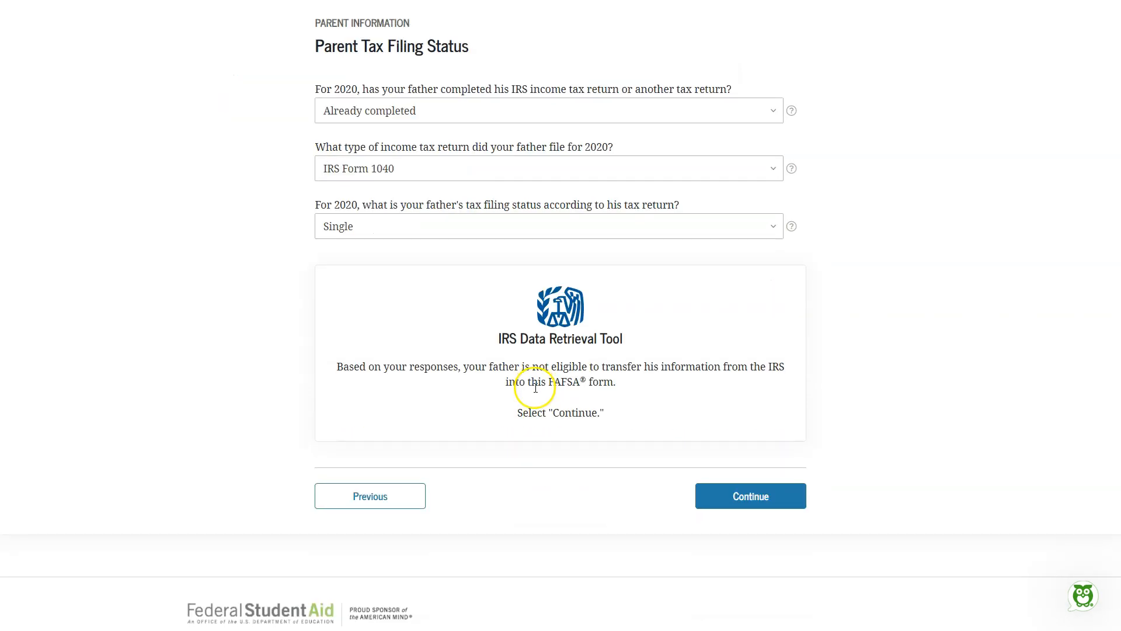
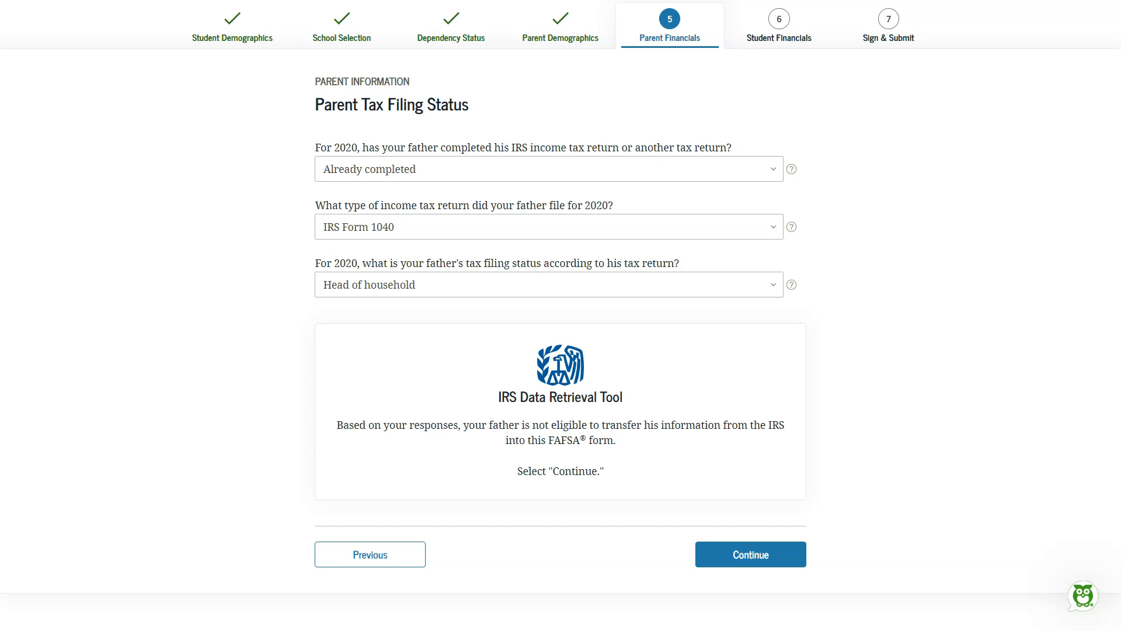
Step: Submit the father's tax filing status and read the help on where Form 1040 shows his adjusted gross income
click(747, 553)
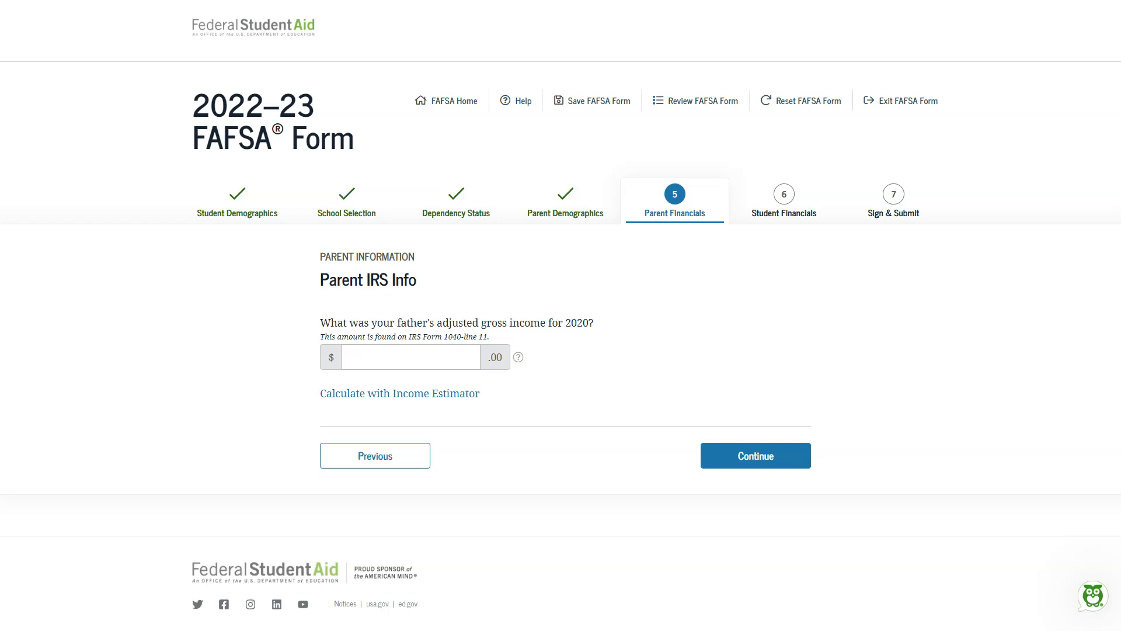
click(519, 360)
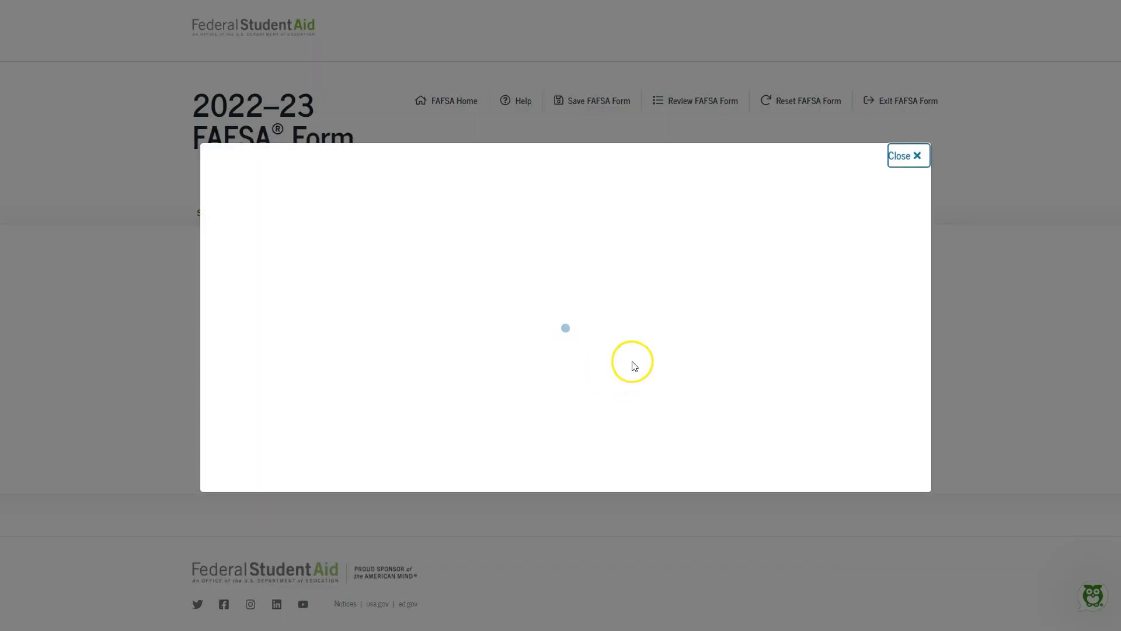
scroll(636, 363, down, 12)
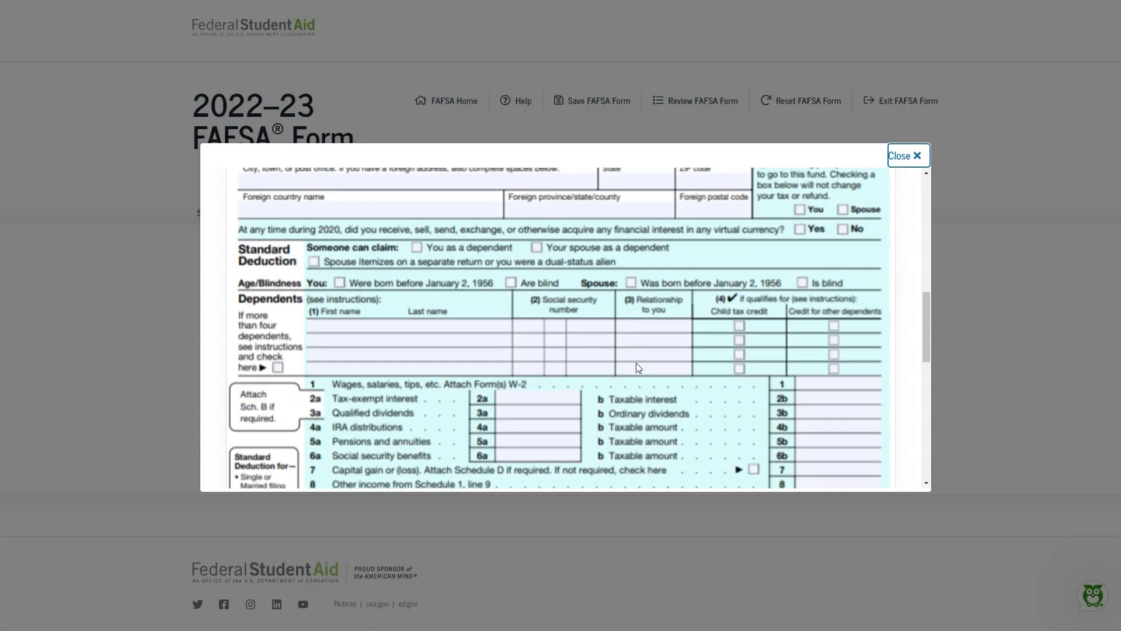
scroll(636, 367, down, 2)
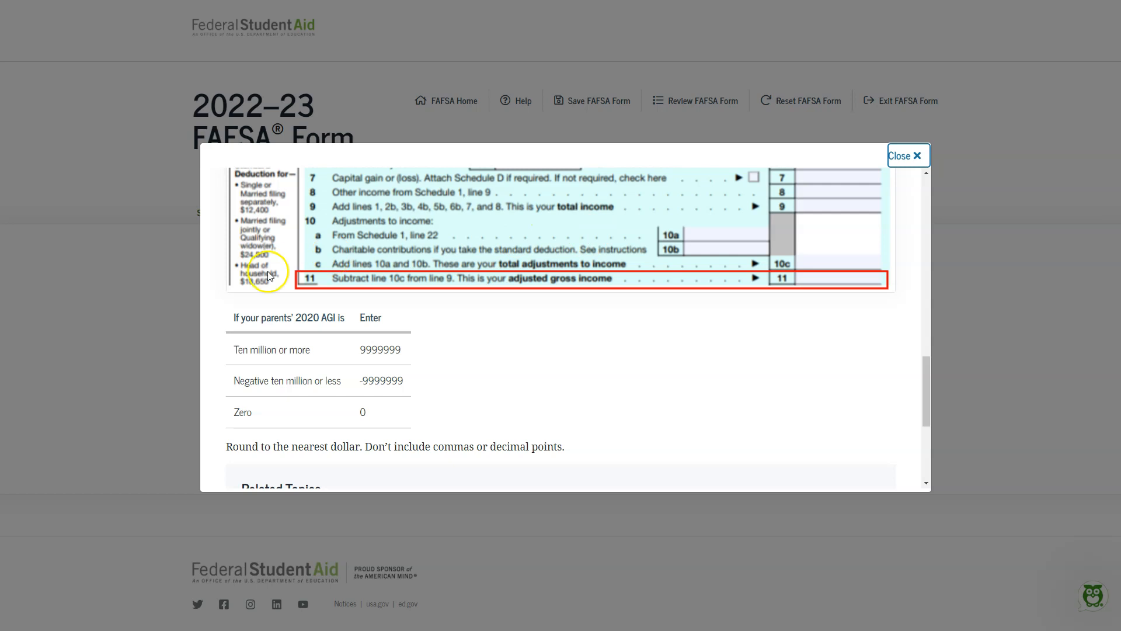
click(915, 158)
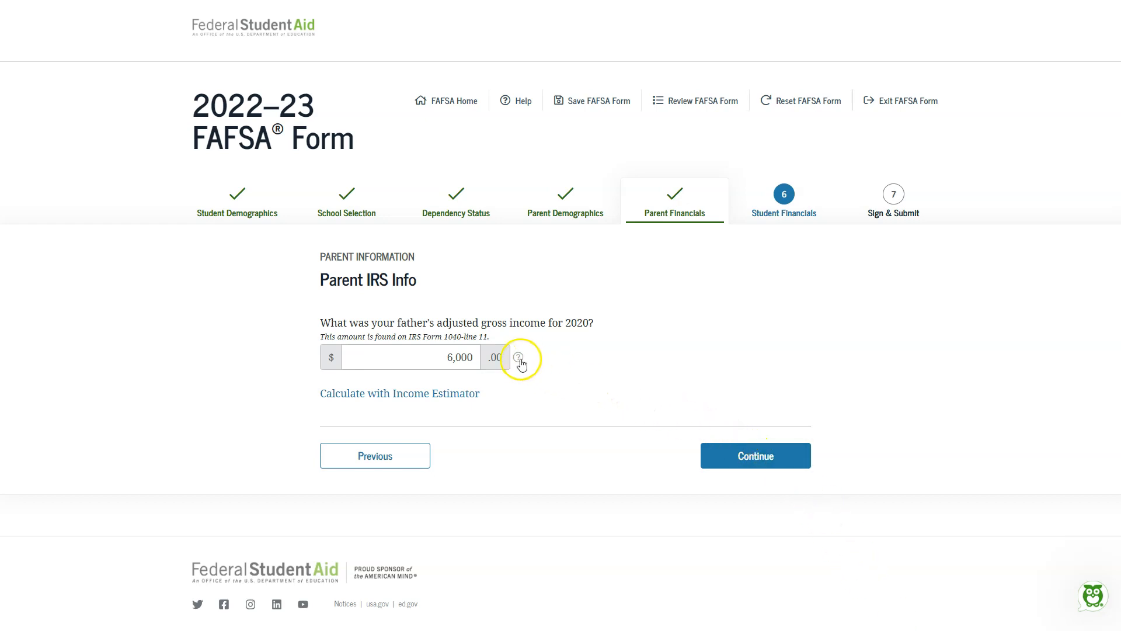
Step: Submit the father's adjusted gross income of 6,000, work earnings of 5,000, and No for filing a Schedule 1
click(747, 458)
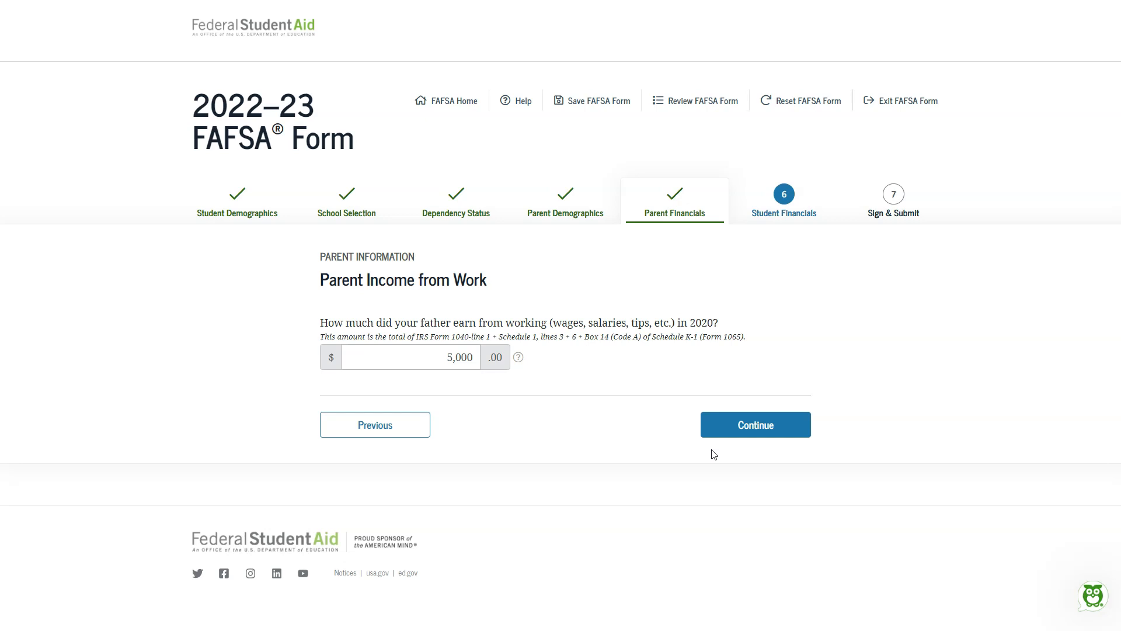
click(730, 434)
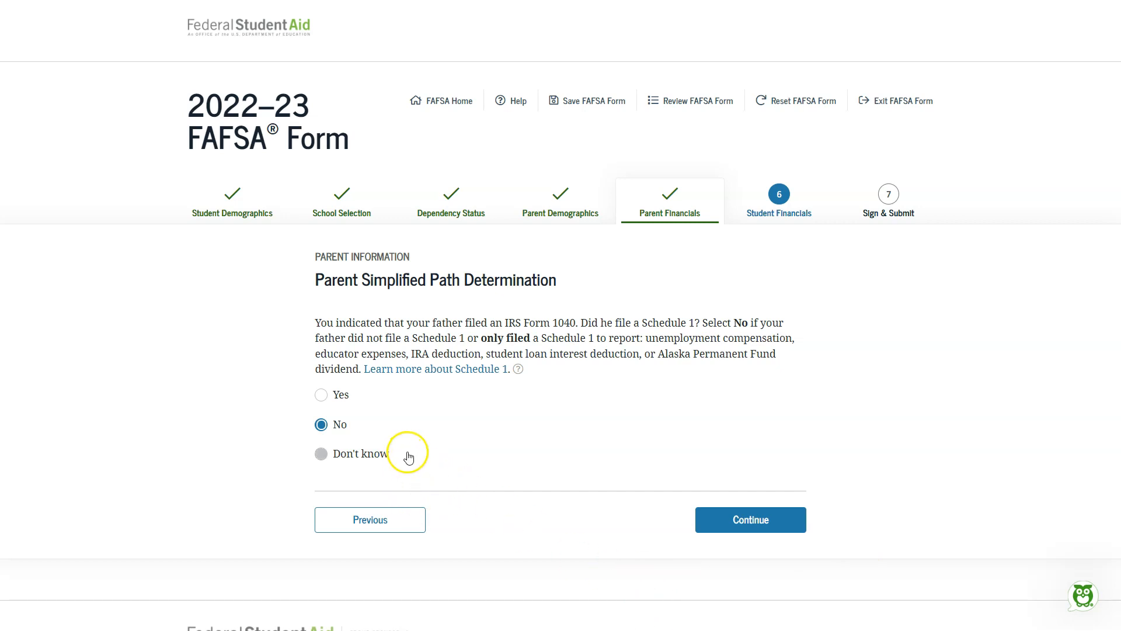
click(768, 515)
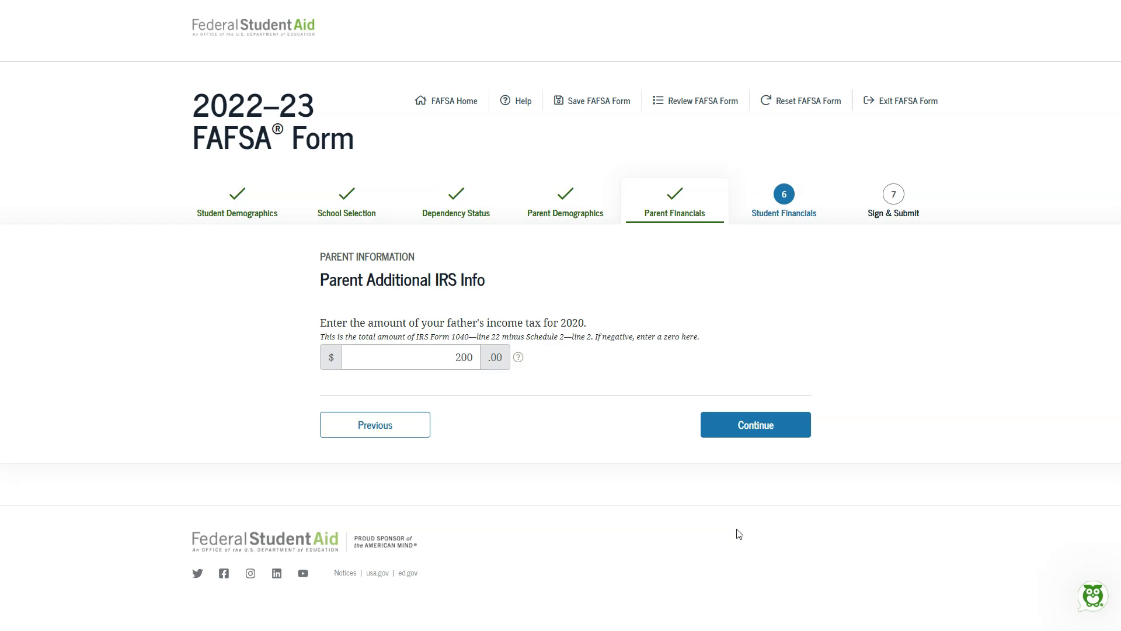
Step: Read the help on the parents' total 2020 income tax, including Schedule 2, and submit the father's amount as 200
click(519, 358)
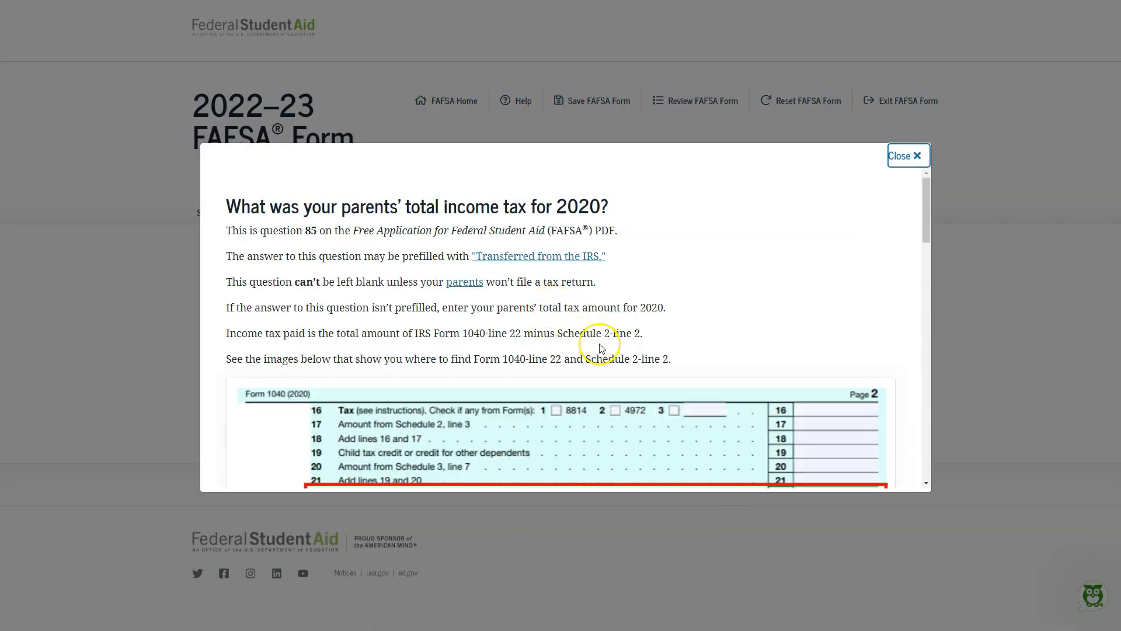
scroll(601, 351, down, 2)
scroll(423, 378, down, 5)
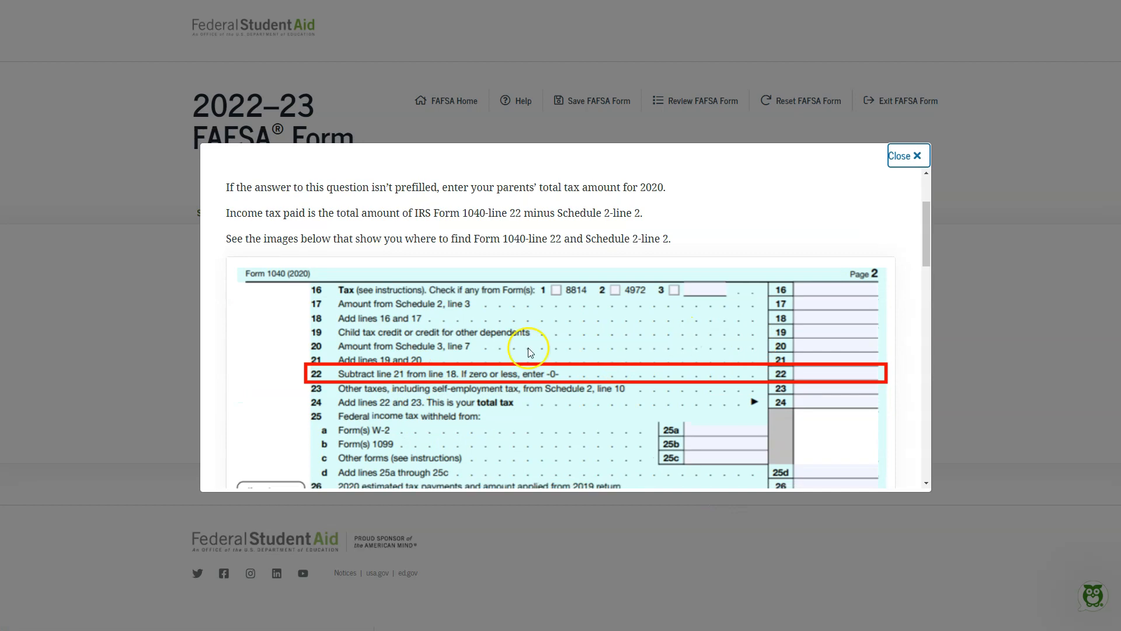
scroll(450, 365, up, 5)
scroll(450, 365, down, 5)
scroll(450, 367, up, 1)
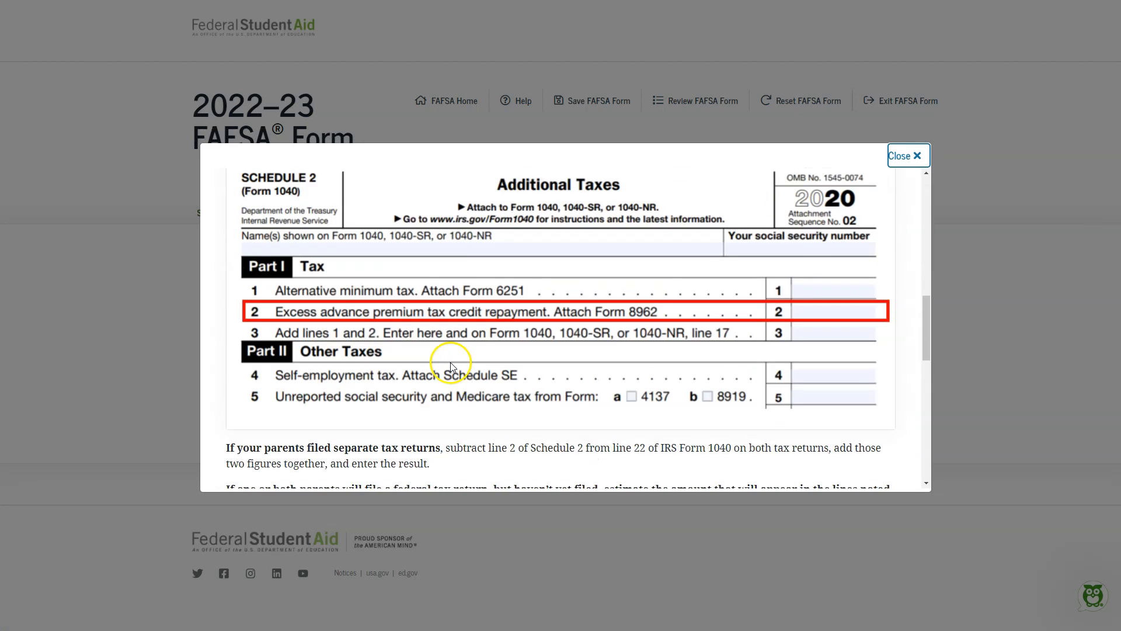
click(917, 156)
click(752, 427)
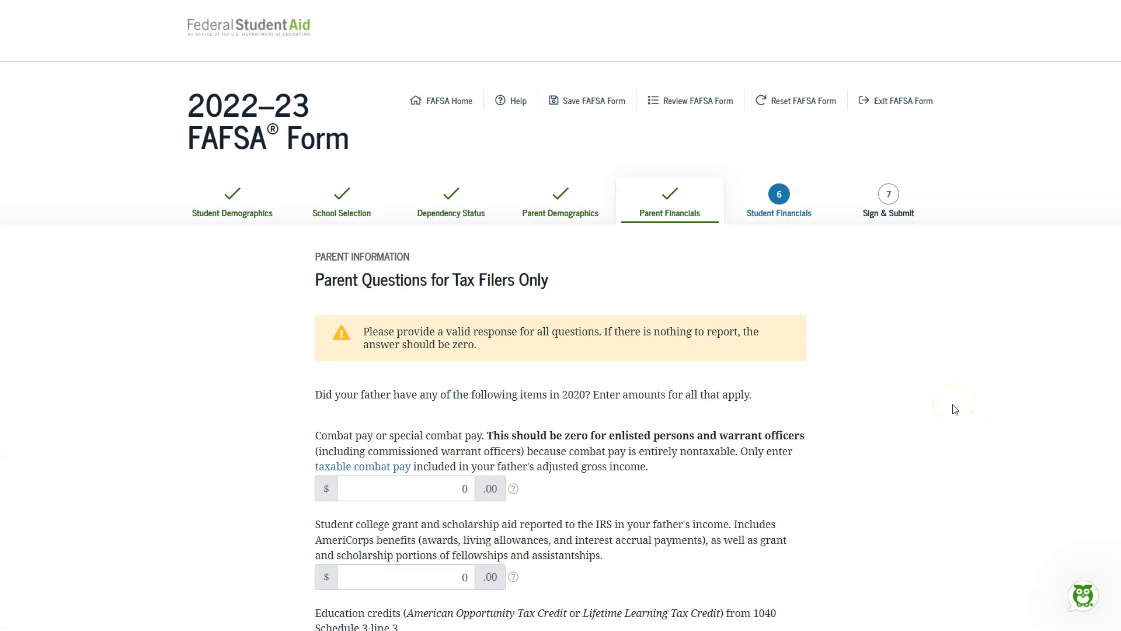
Step: Review and submit the father's tax-filer questions and additional financial information with every amount at 0
scroll(893, 453, down, 5)
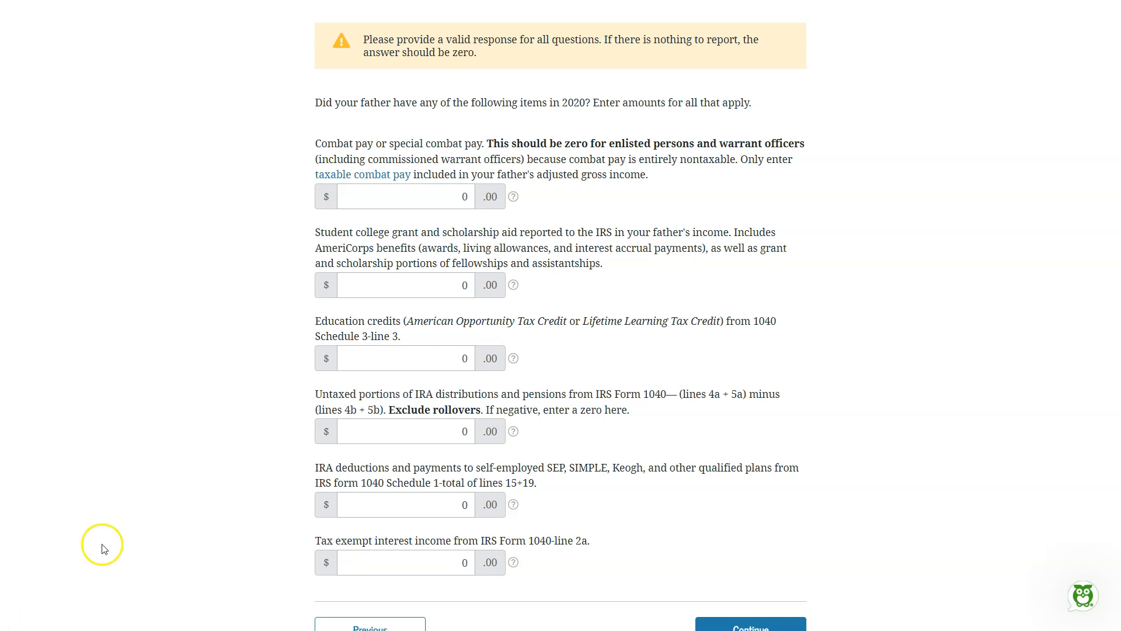
scroll(125, 514, down, 1)
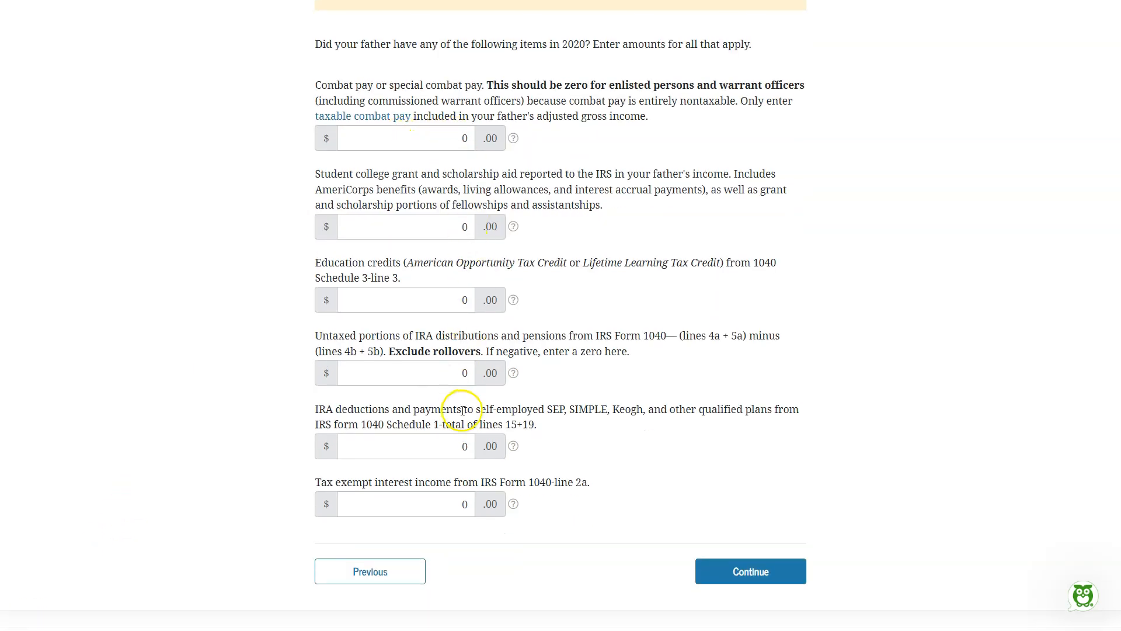
click(763, 576)
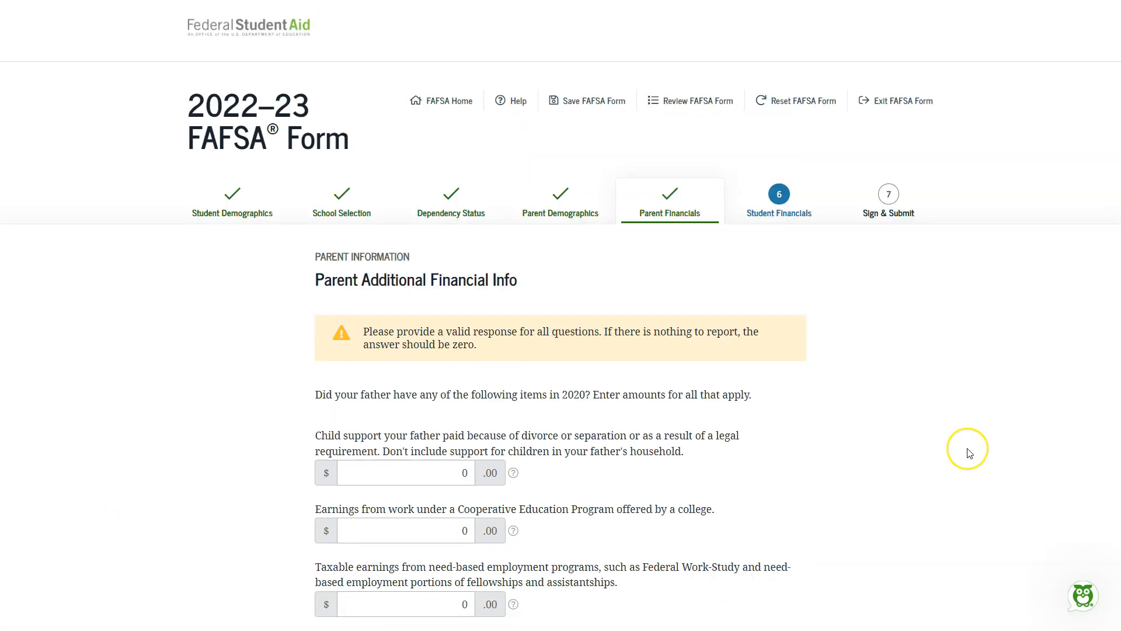
scroll(971, 449, down, 3)
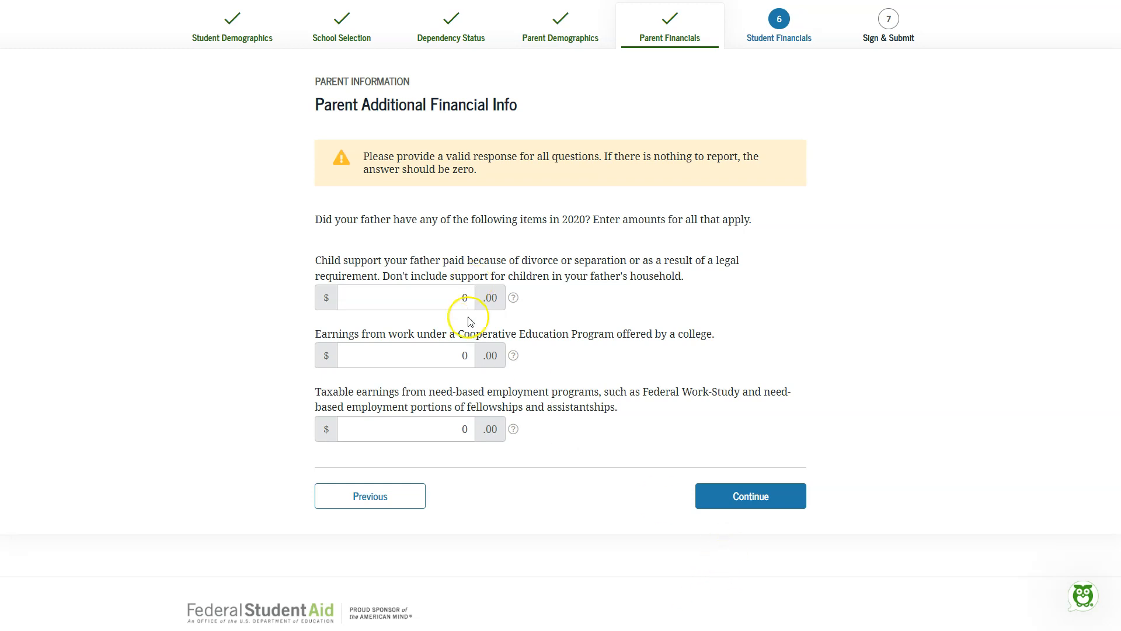
click(759, 495)
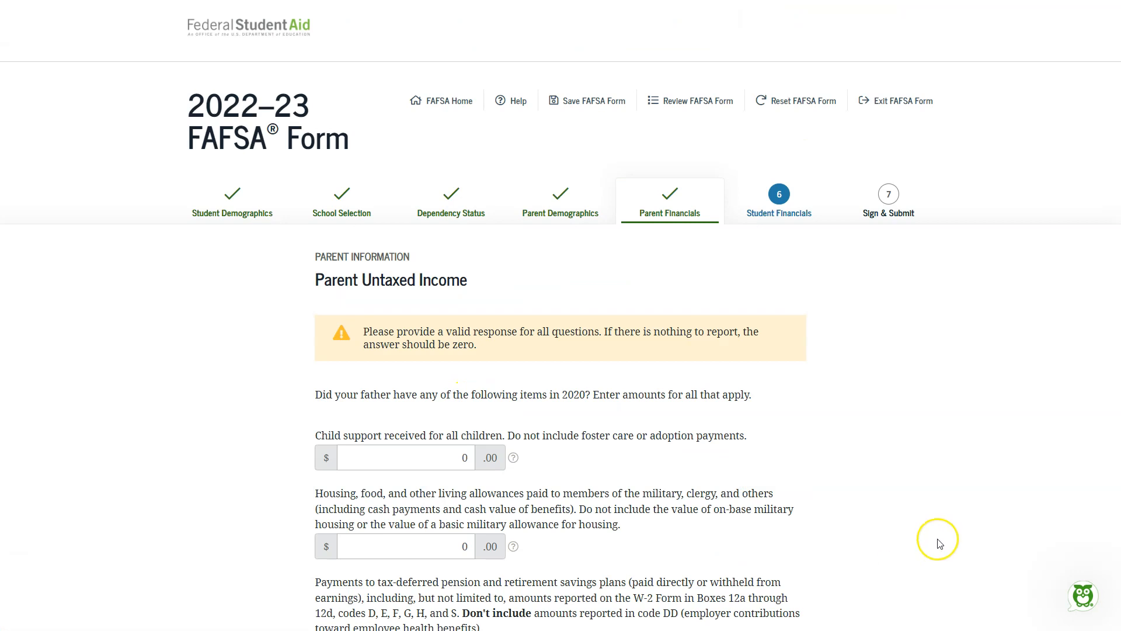
Step: Submit the father's untaxed income as all zeros and his assets as 2,000 cash, 3,000 investments, and 0 businesses
scroll(936, 540, down, 4)
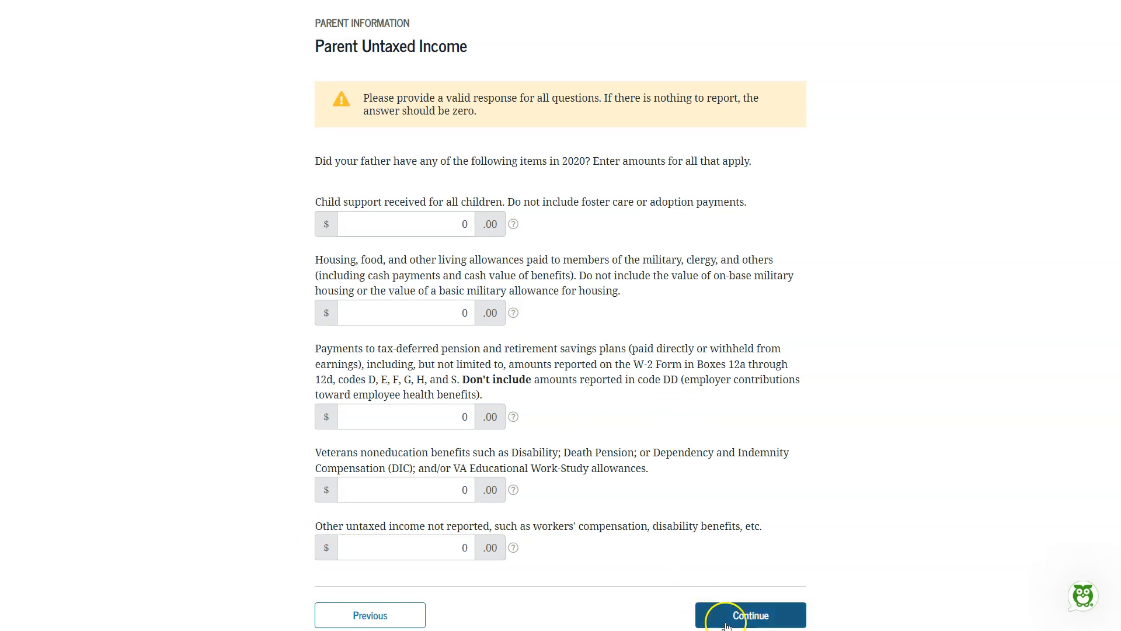
click(726, 621)
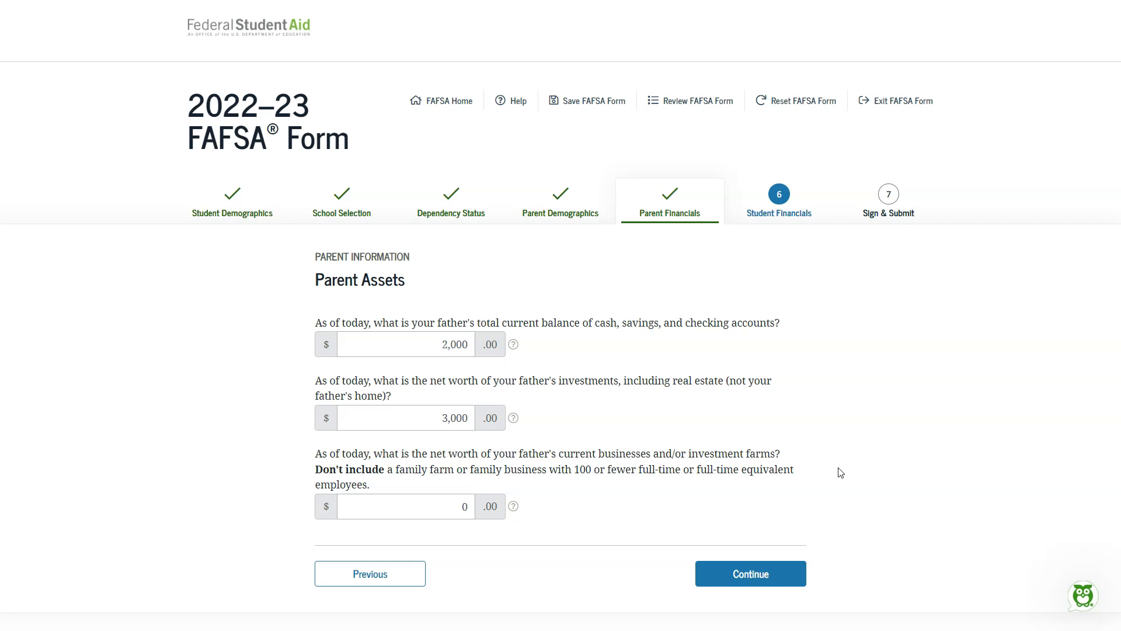
click(785, 576)
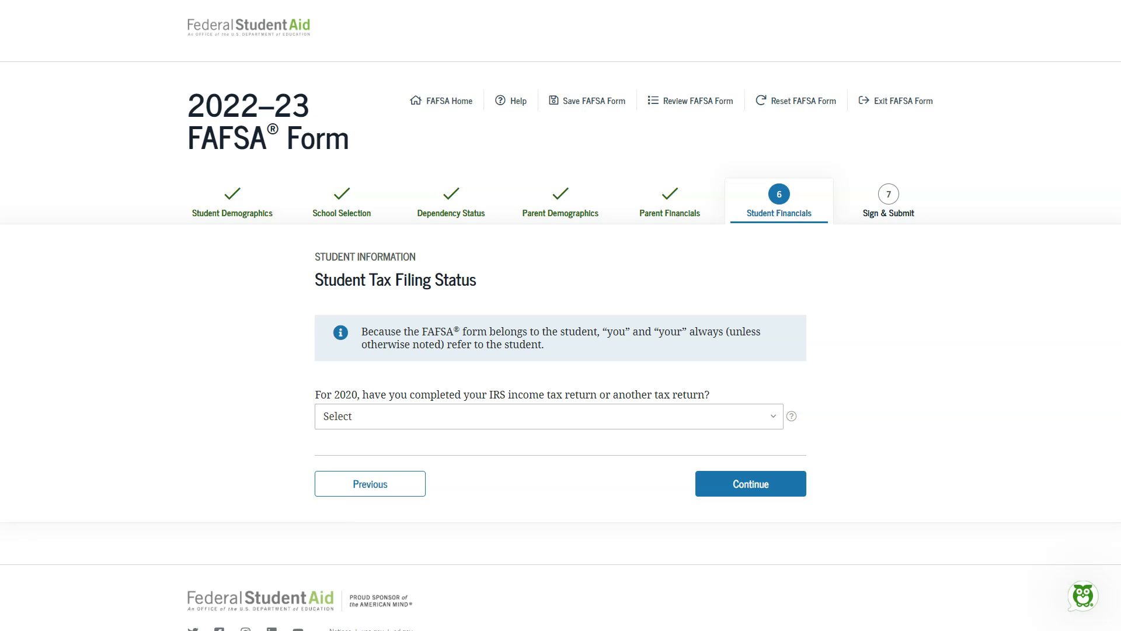
Step: Set the student's 2020 tax return to Not going to file and submit 0 as the student's income from work
click(745, 416)
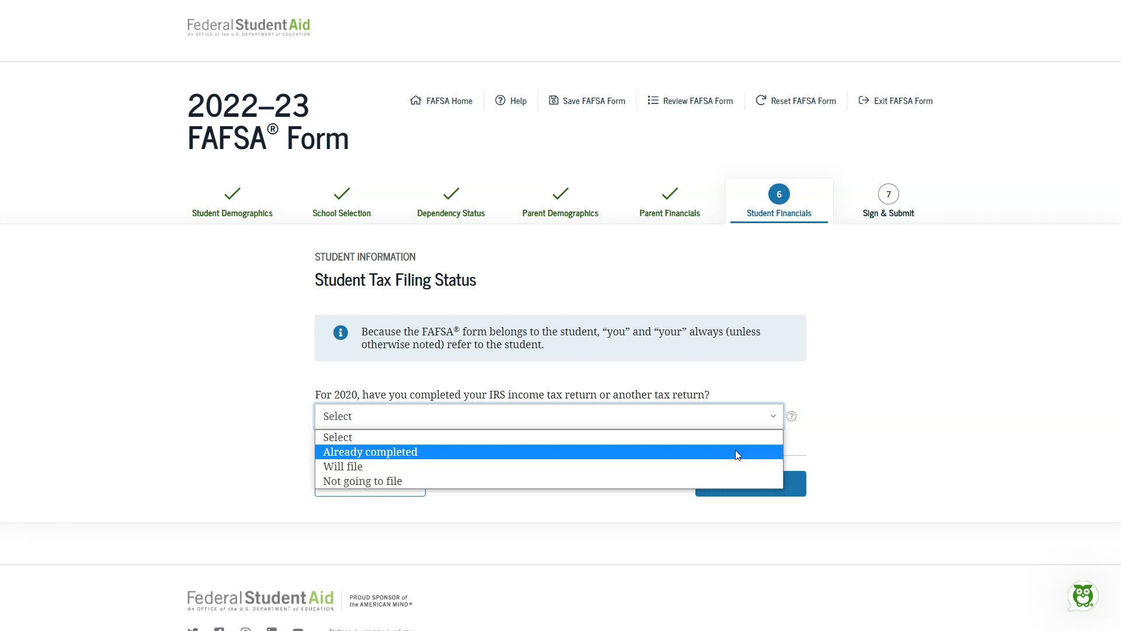
click(689, 481)
scroll(669, 450, down, 2)
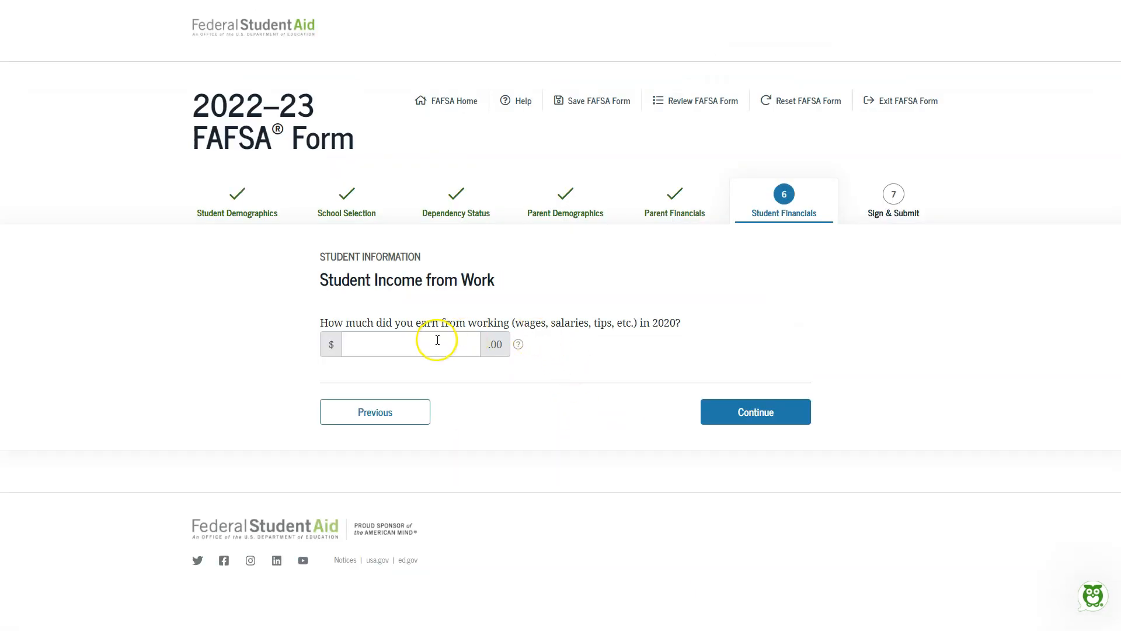
click(437, 340)
text(0)
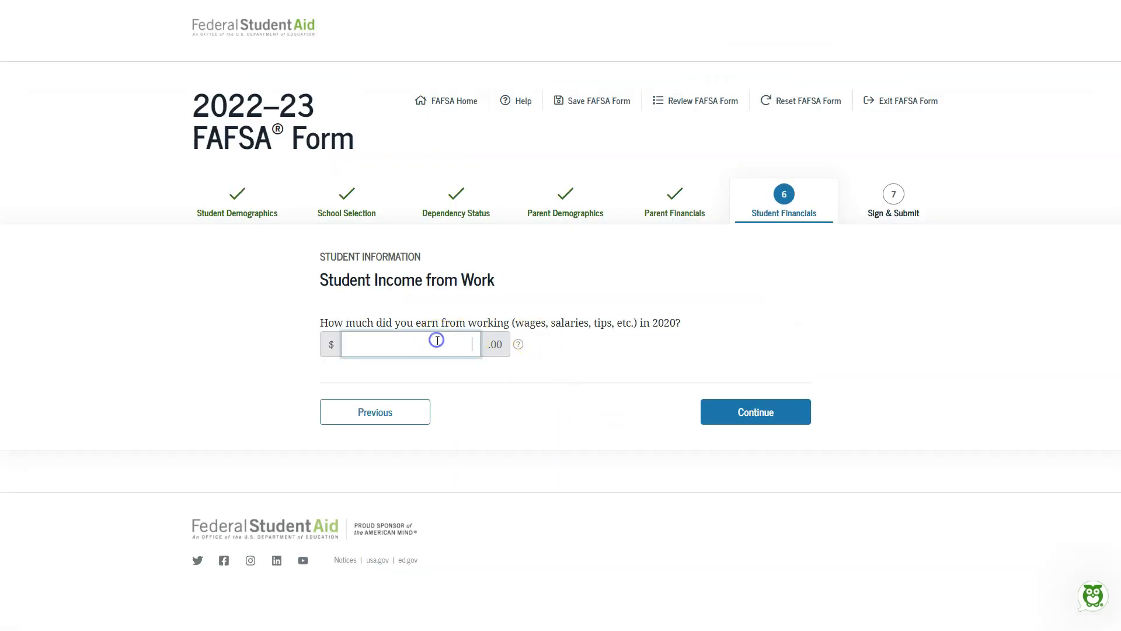
click(762, 419)
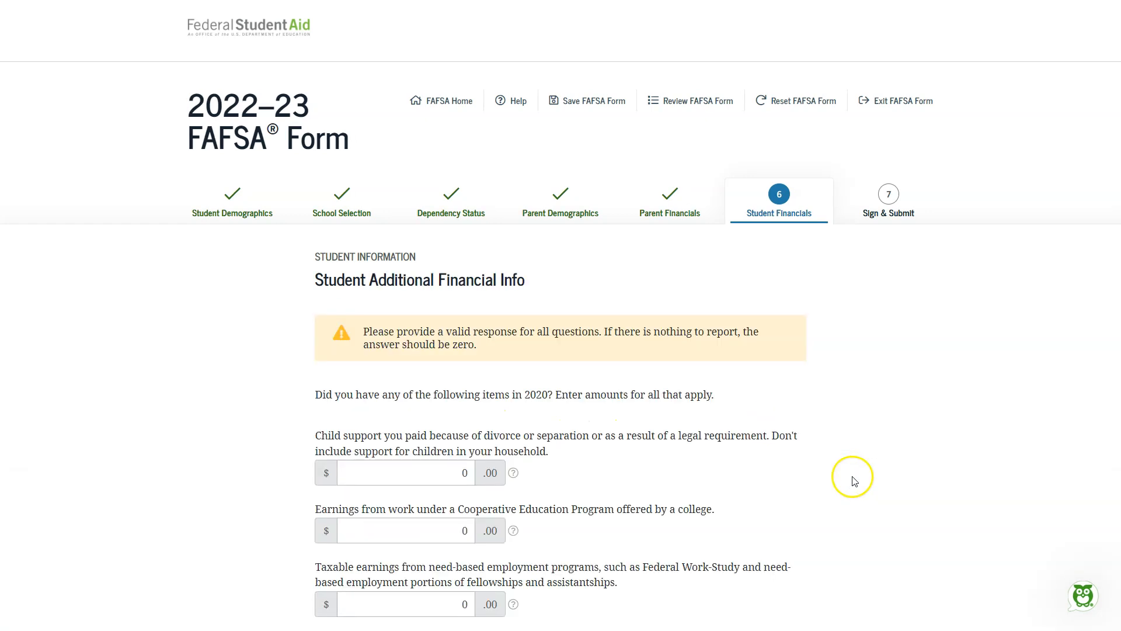
Step: Submit the student's additional financial information and untaxed income with every amount at 0
scroll(804, 441, down, 3)
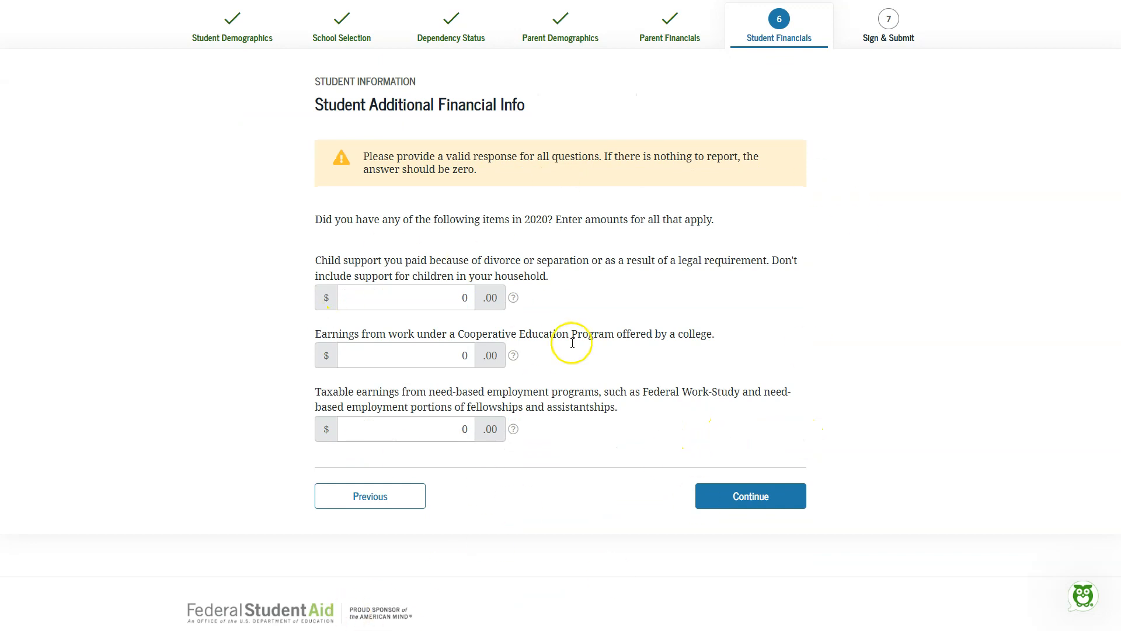
click(765, 505)
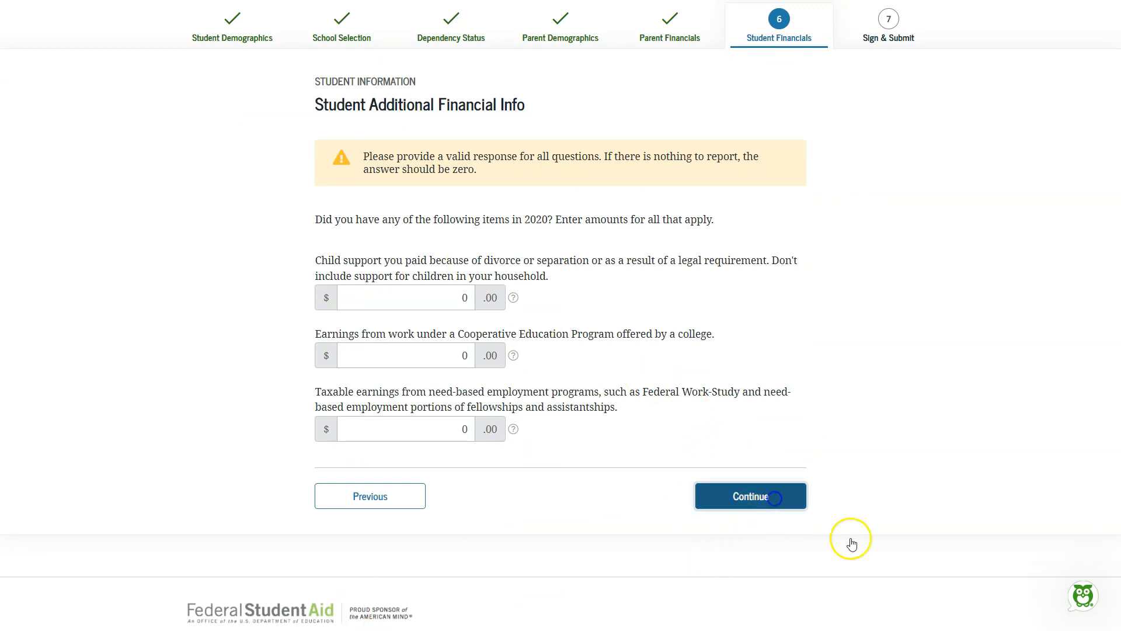
scroll(861, 546, down, 3)
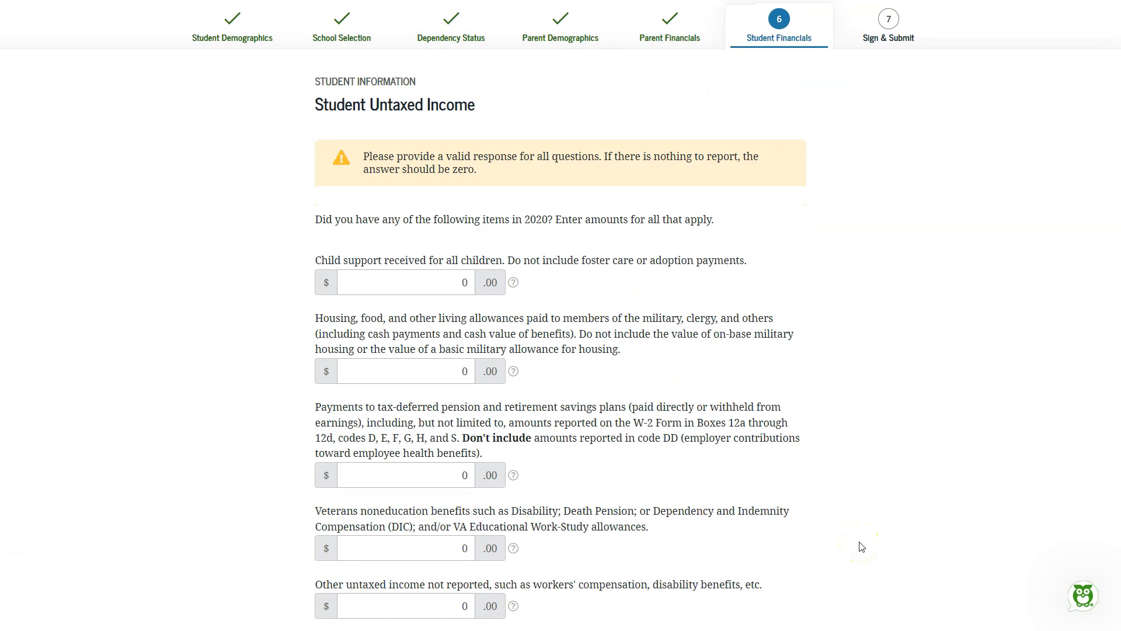
scroll(862, 546, down, 2)
scroll(861, 546, down, 2)
click(768, 528)
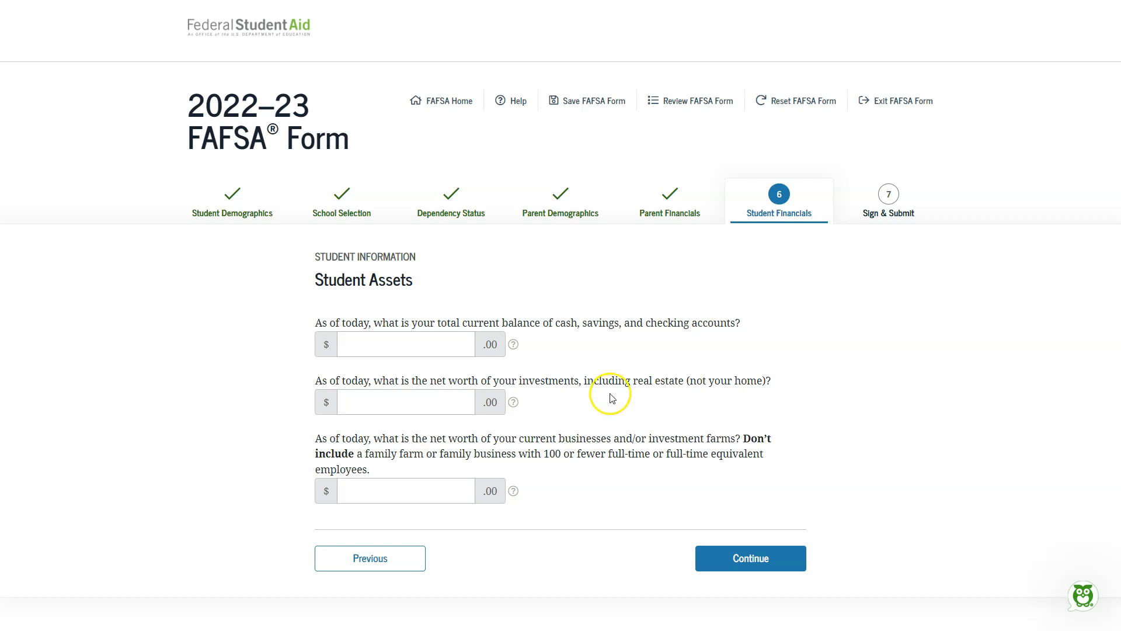
Step: Set the student's cash, investment, and business assets to 0 and submit the student financials
click(455, 333)
text(0)
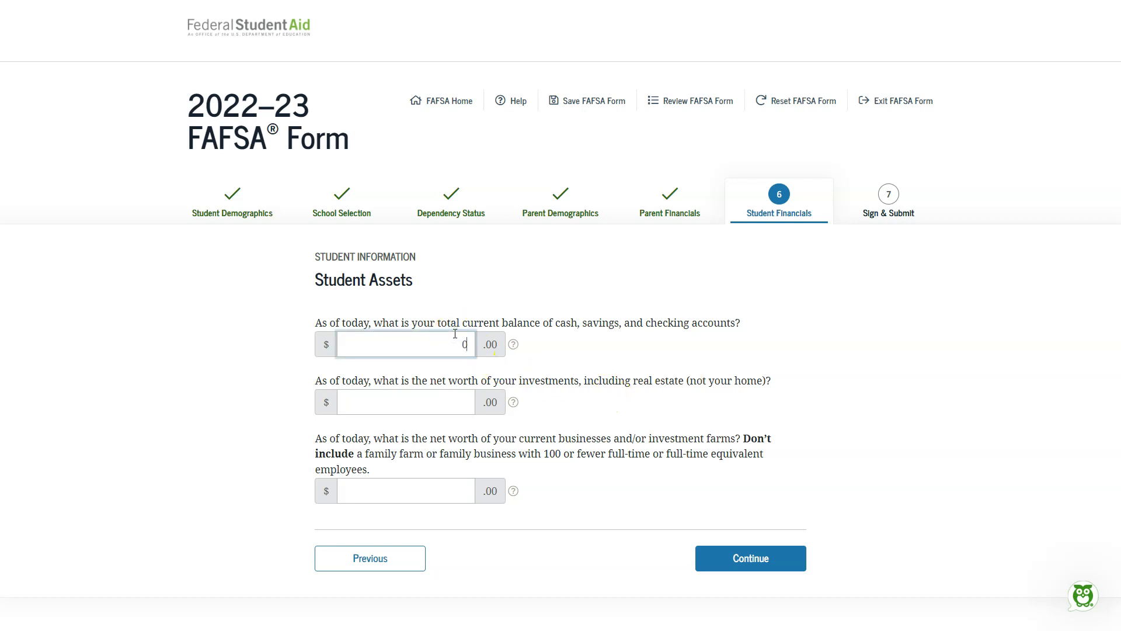
click(458, 400)
text(0)
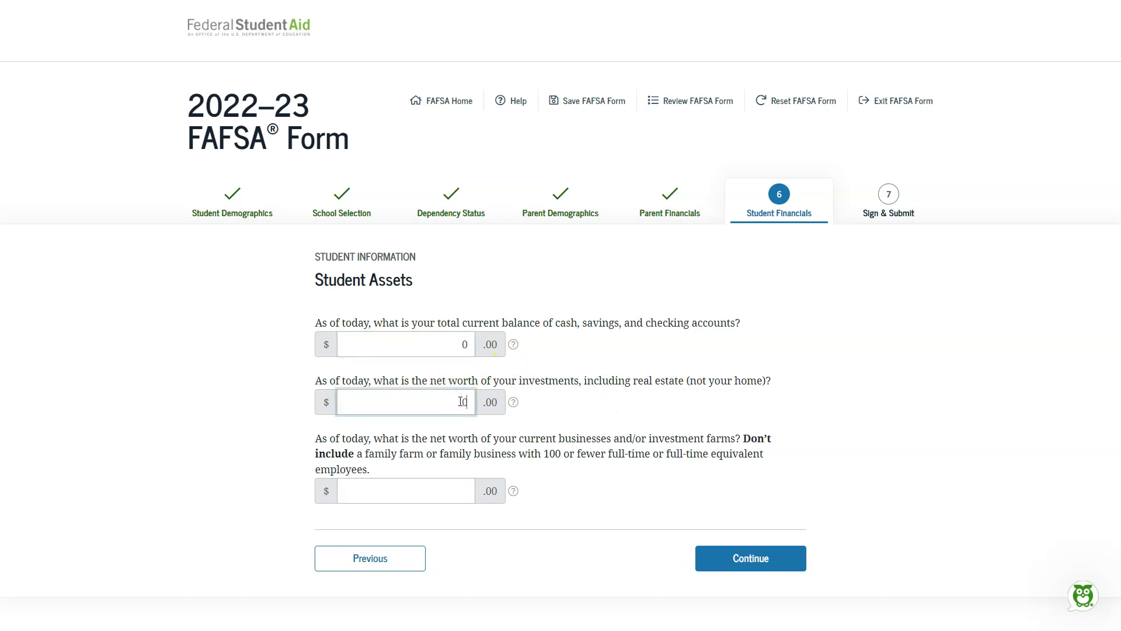
click(439, 492)
click(753, 556)
scroll(759, 525, down, 2)
click(440, 340)
text(0)
click(751, 470)
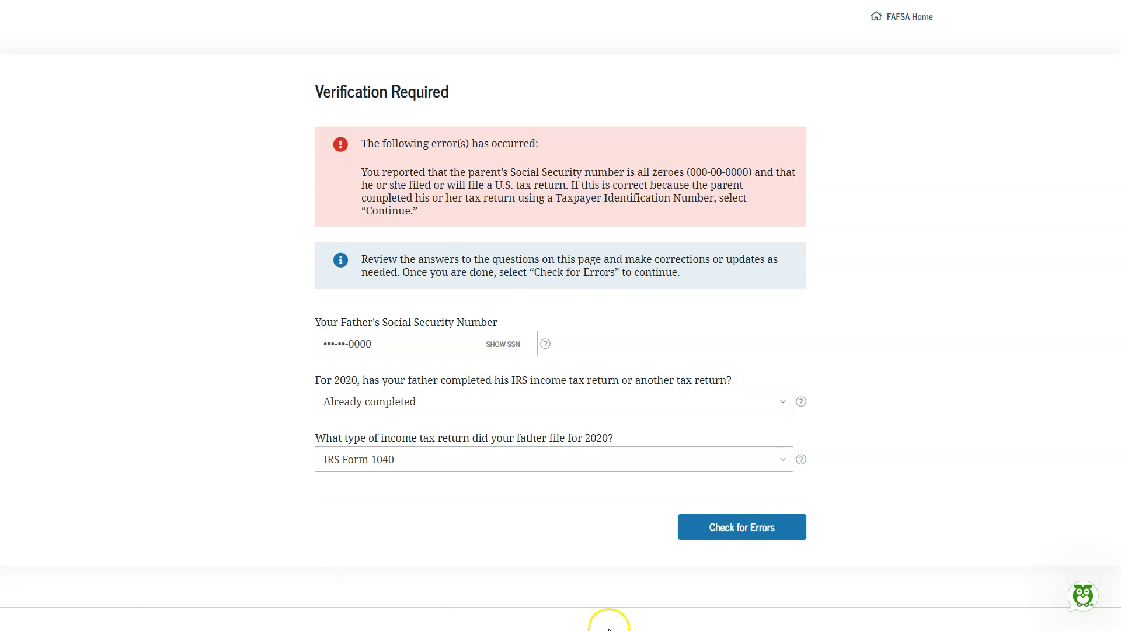
Step: Recheck the father's flagged Social Security number and tax return answers for errors, and review the FAFSA Summary's sections
click(720, 532)
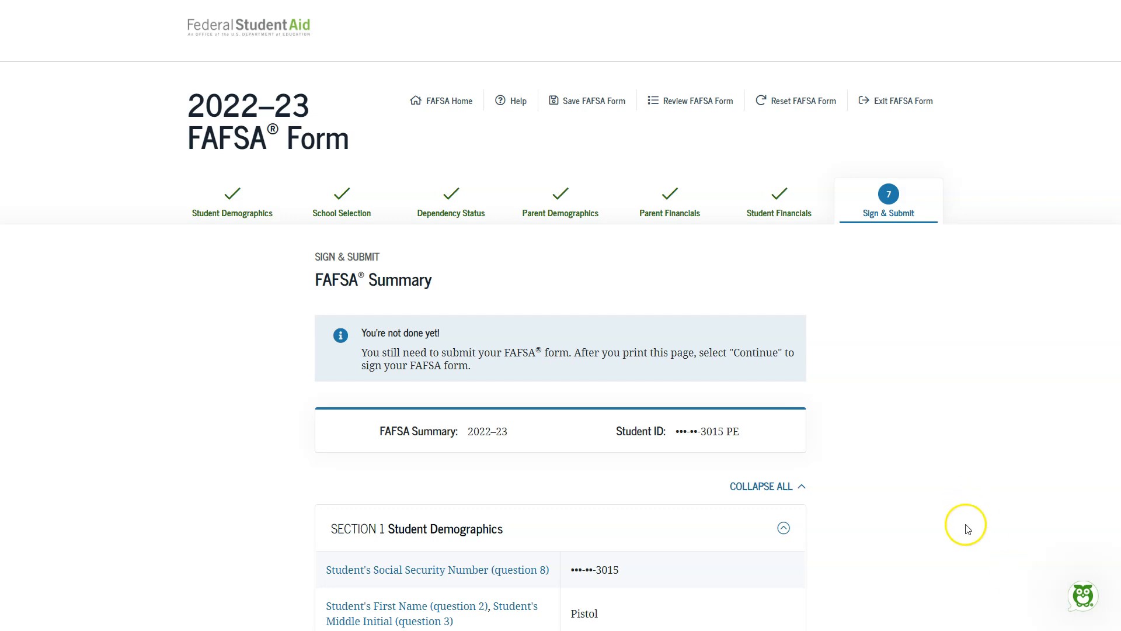
scroll(968, 531, down, 9)
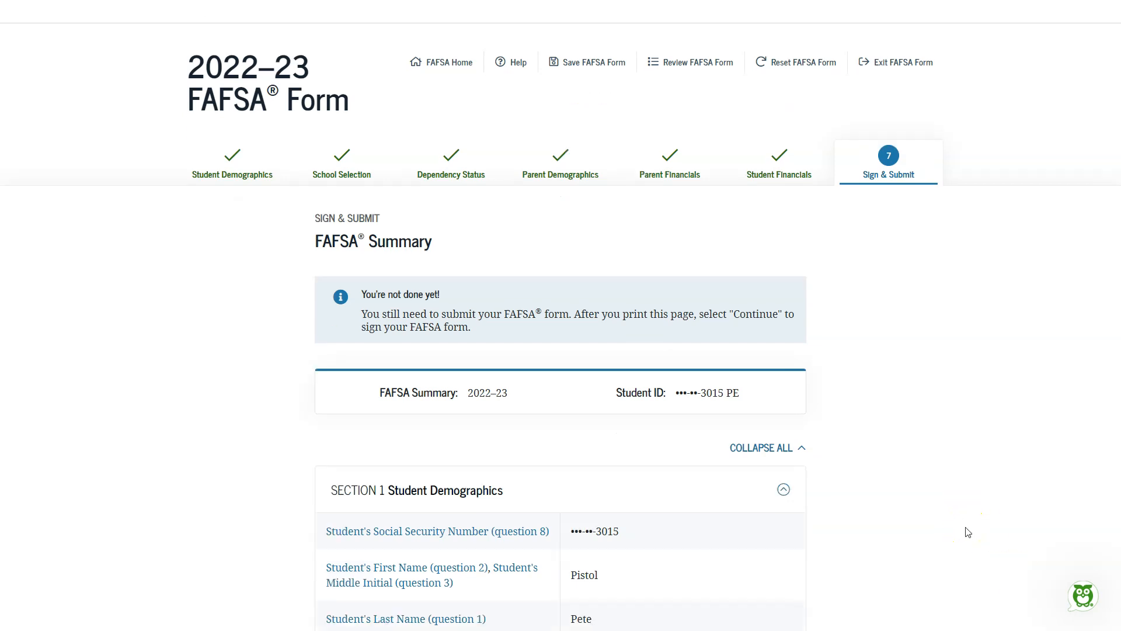
scroll(967, 532, down, 15)
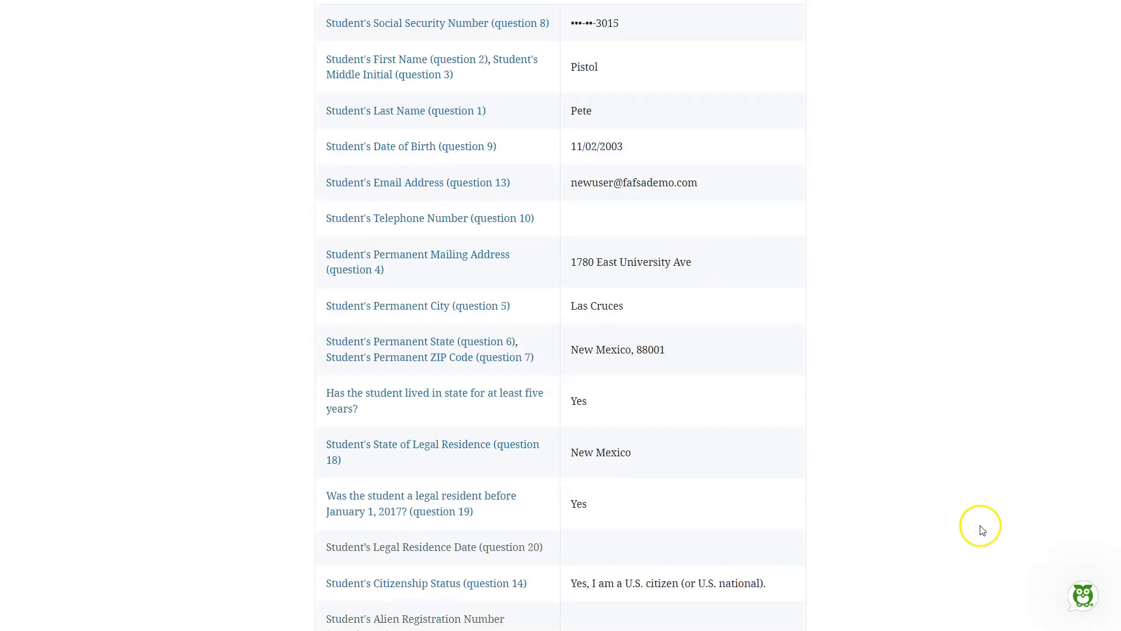
scroll(983, 531, down, 2)
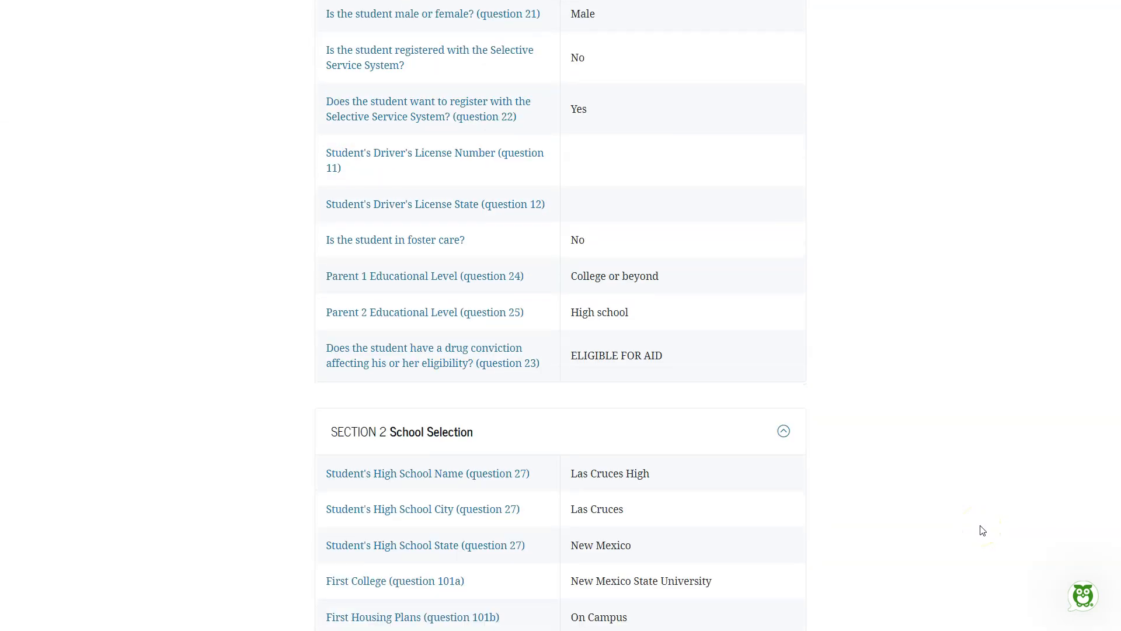
scroll(983, 530, down, 13)
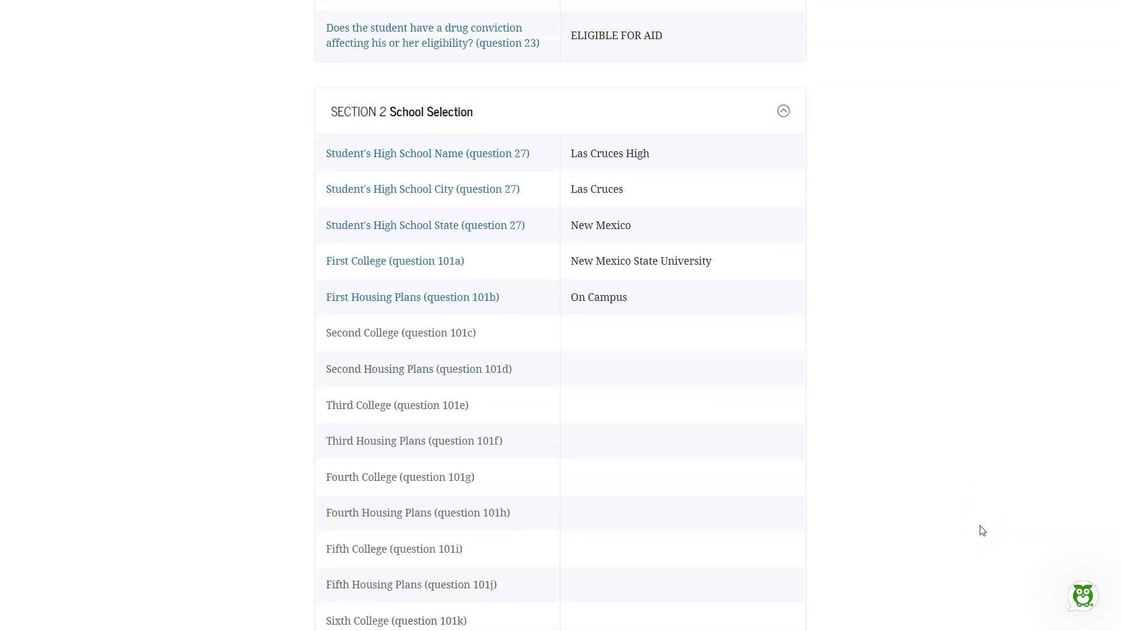
scroll(983, 530, down, 15)
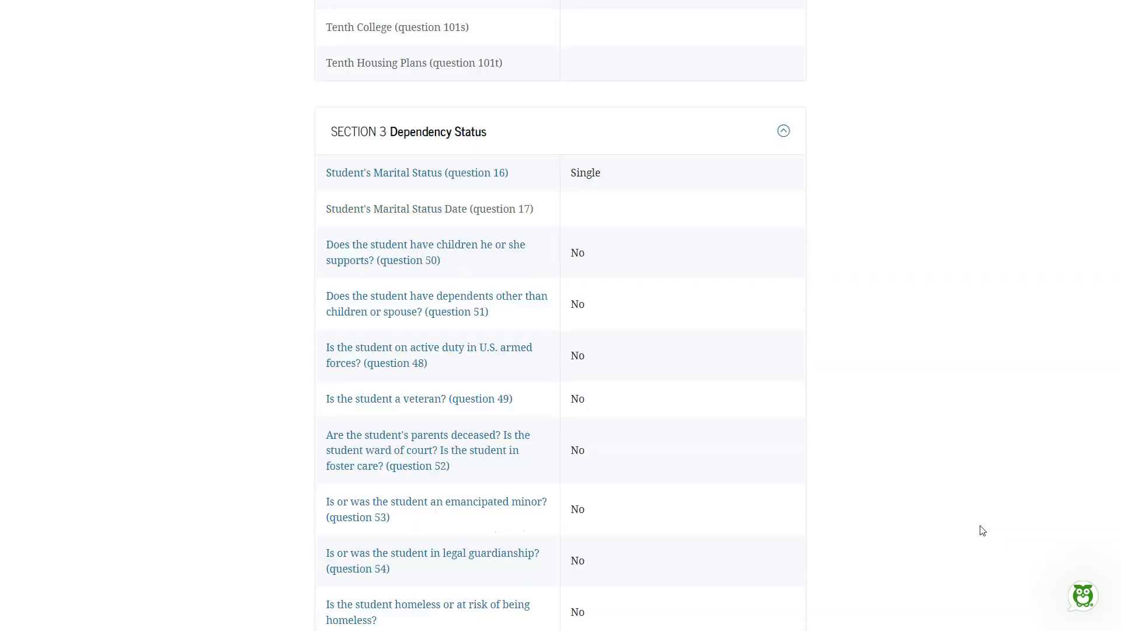
scroll(983, 531, down, 19)
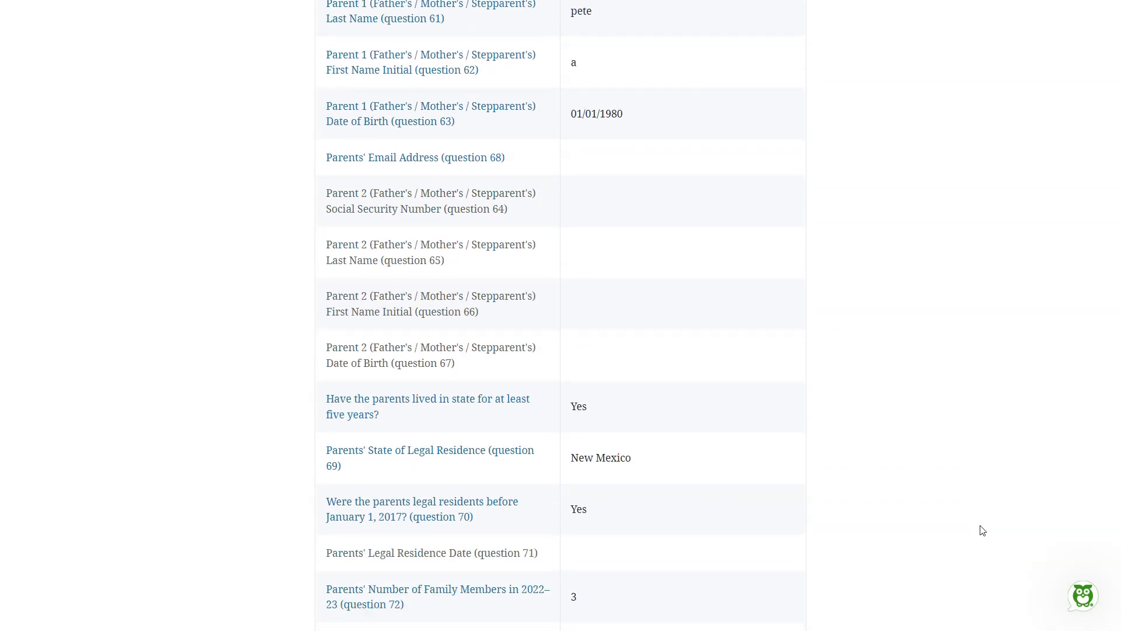
scroll(983, 530, down, 20)
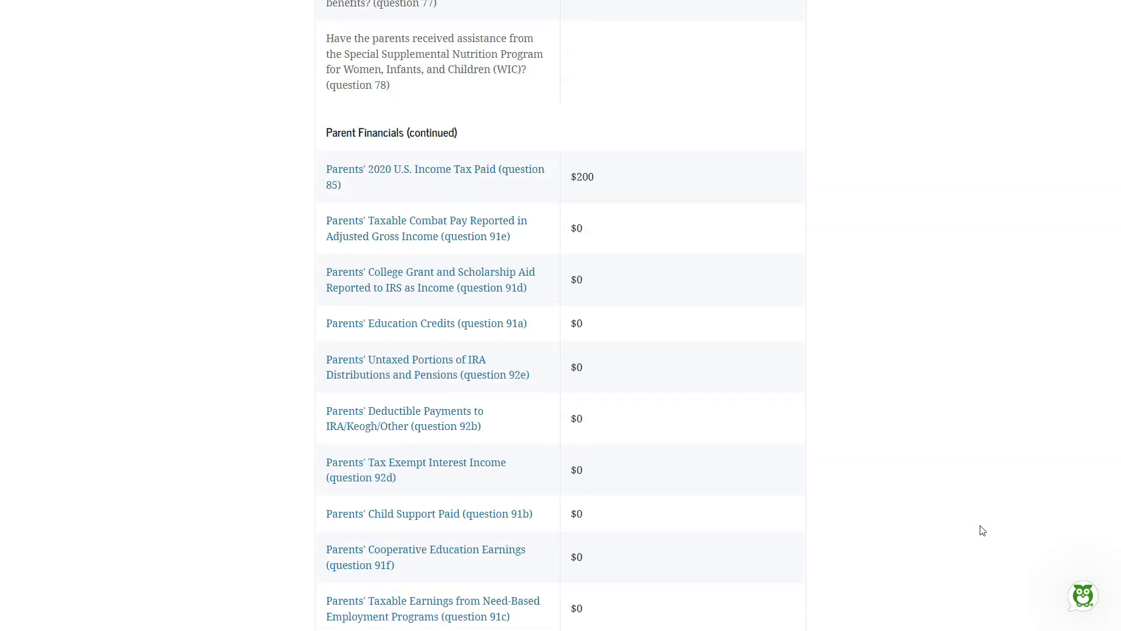
scroll(983, 530, down, 20)
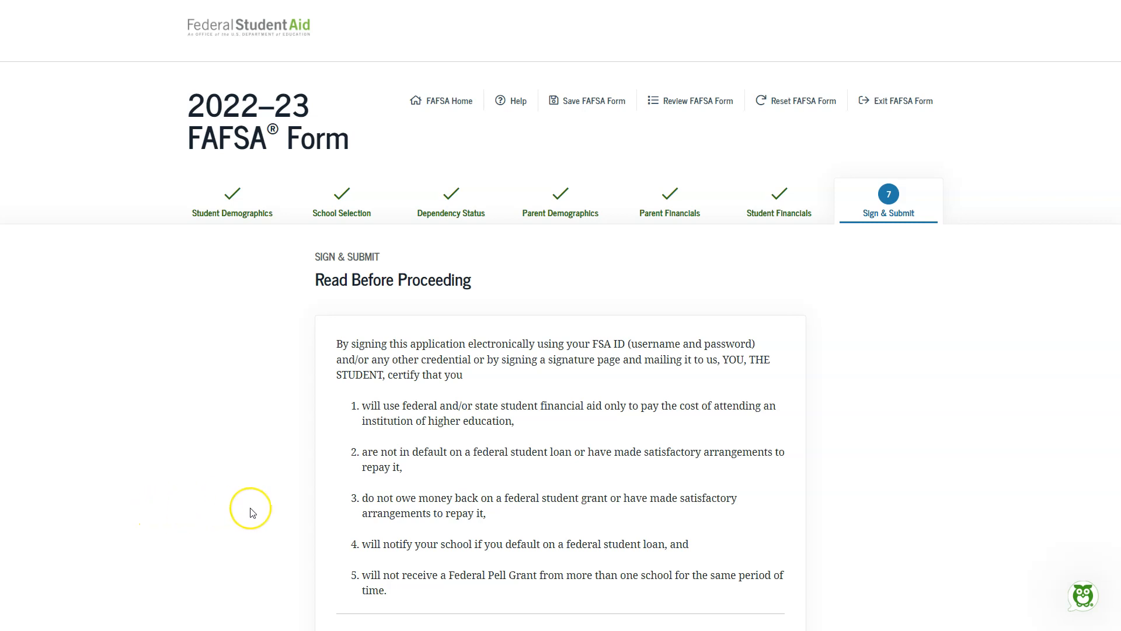
Step: Agree to the student's certification terms and continue to the signature options
scroll(247, 508, down, 4)
scroll(253, 513, down, 4)
click(253, 524)
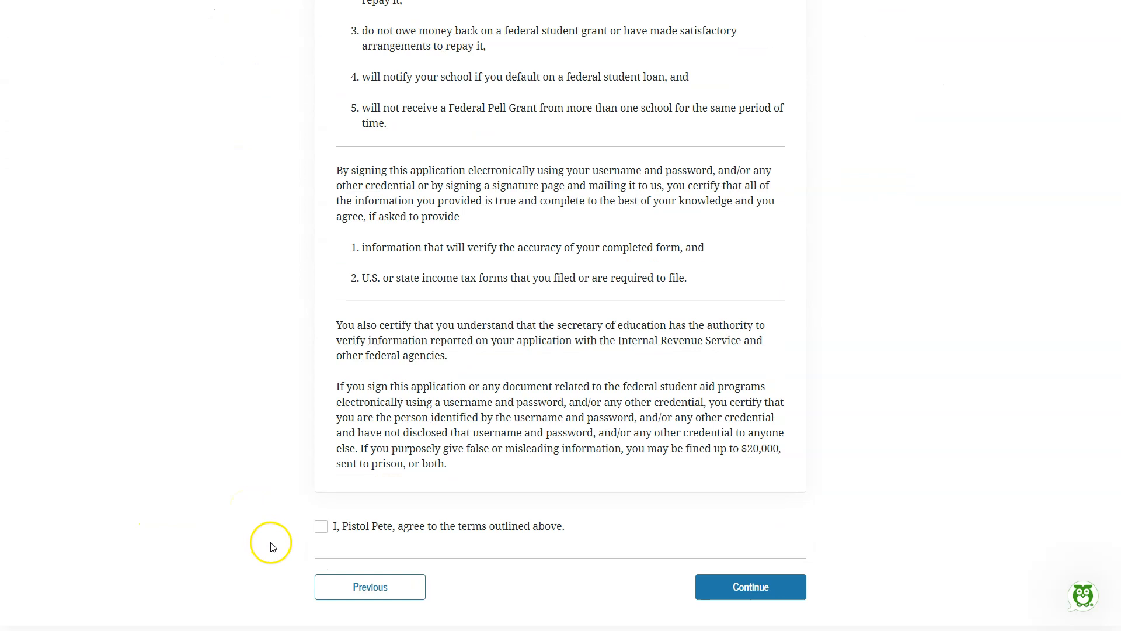
click(319, 529)
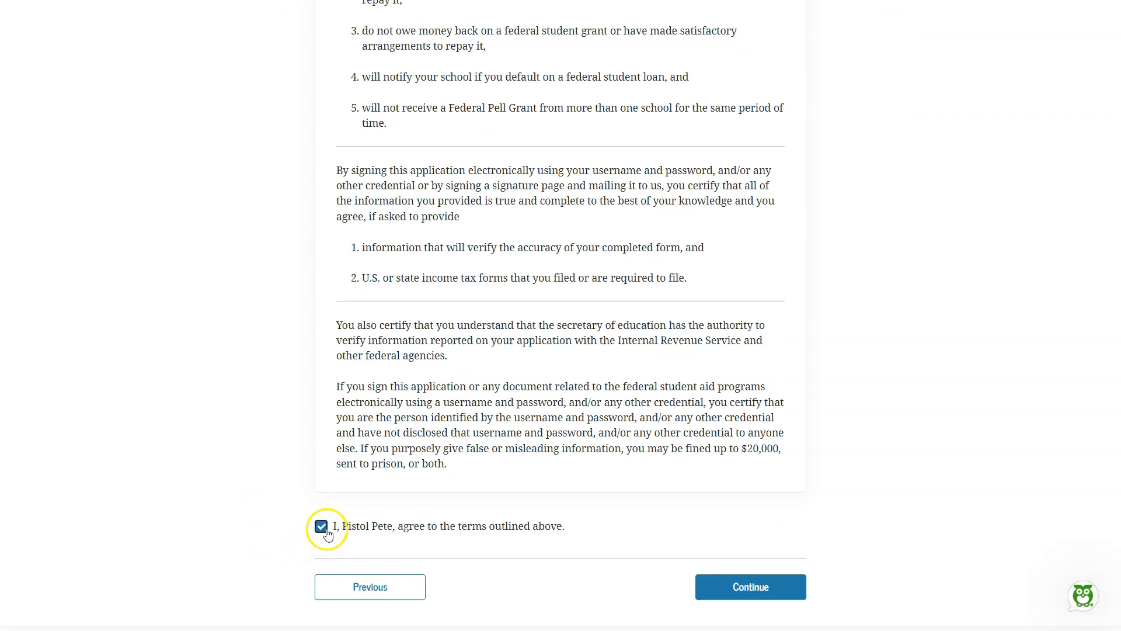
click(735, 591)
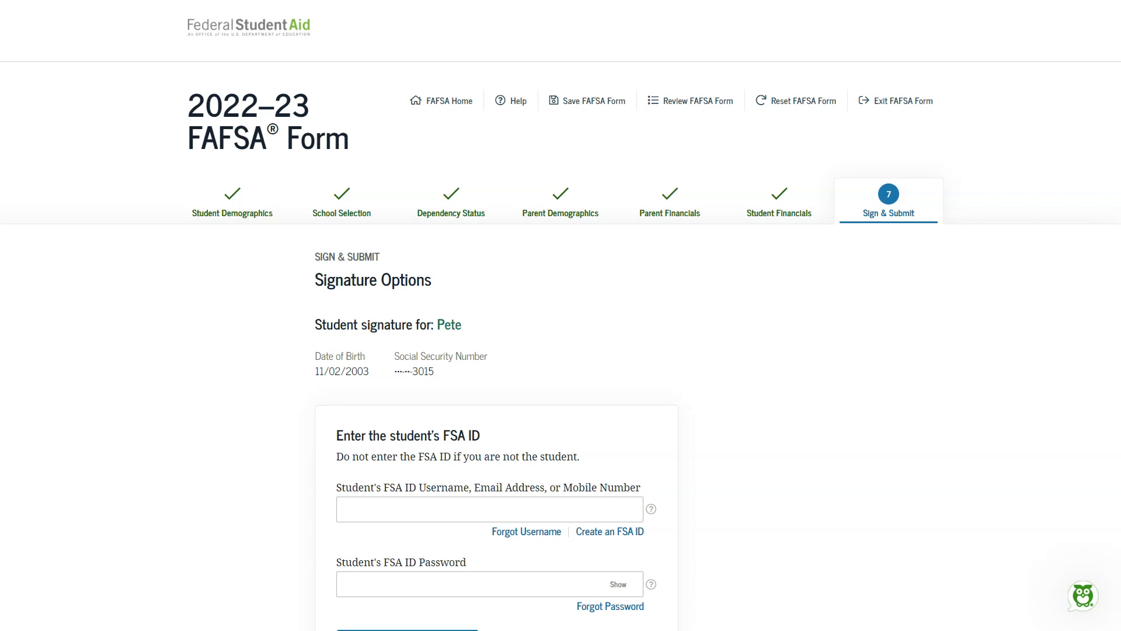
Step: Sign the FAFSA form as the student with the FSA ID and open the parent's signature options
scroll(176, 568, down, 3)
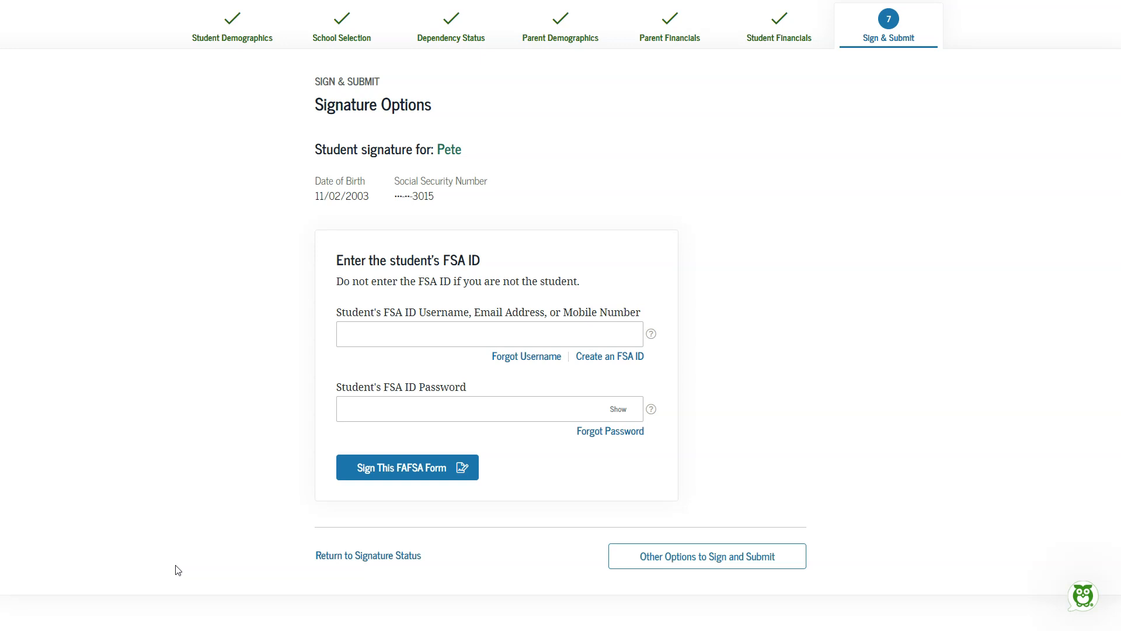
click(457, 479)
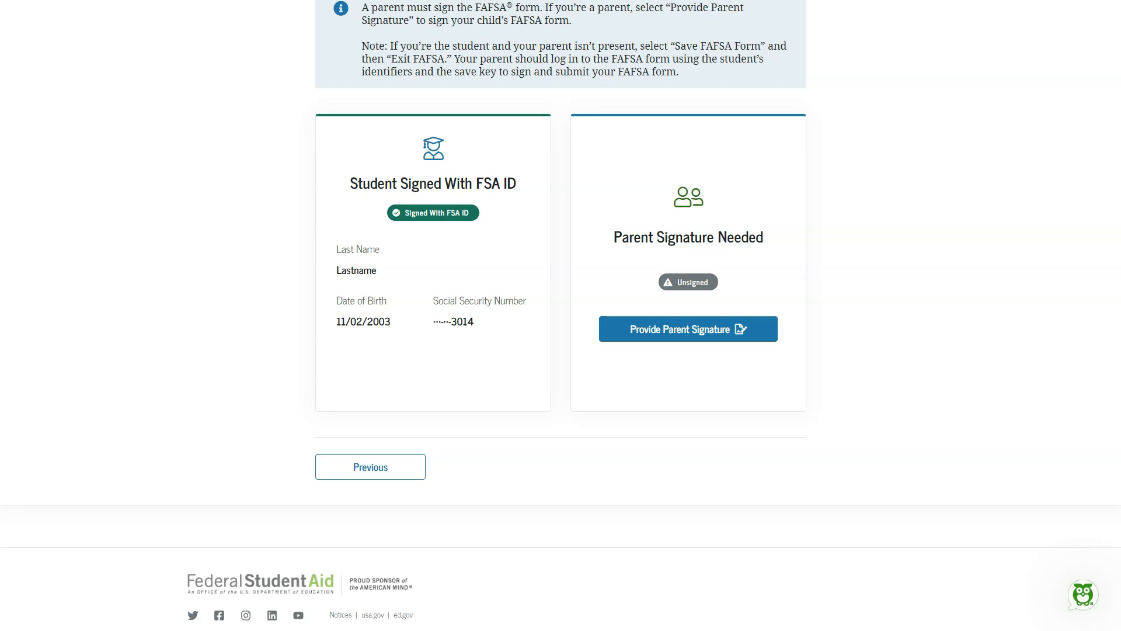
click(743, 331)
scroll(852, 473, down, 2)
scroll(862, 483, down, 3)
click(414, 409)
click(756, 467)
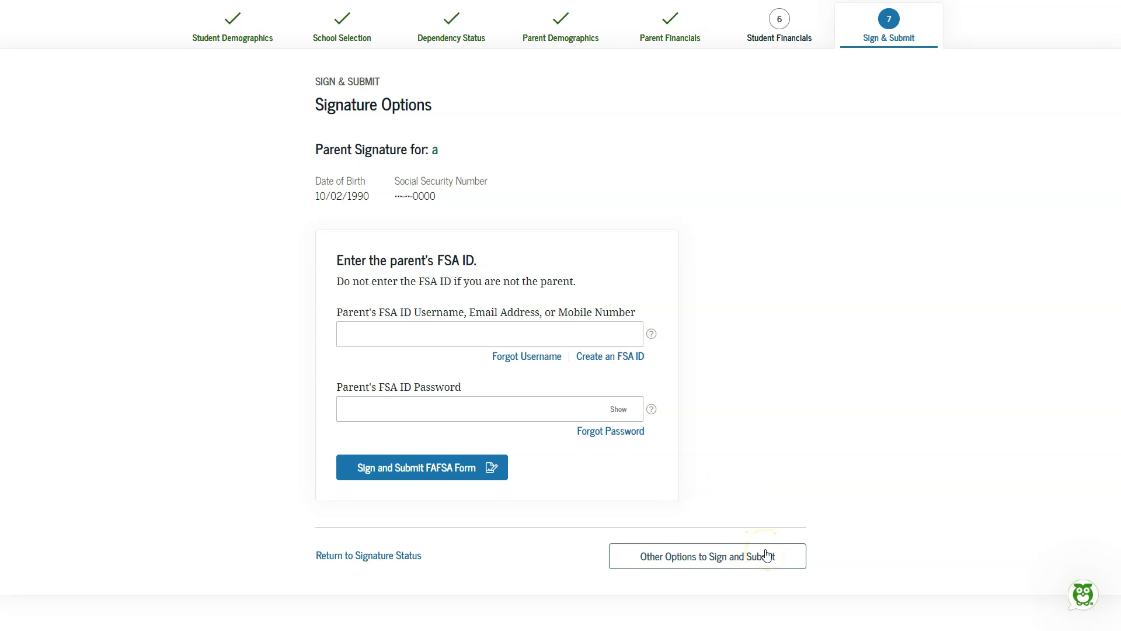
Step: Choose Print a signature page among the parent's other signing options and generate the page
click(671, 558)
scroll(833, 493, down, 5)
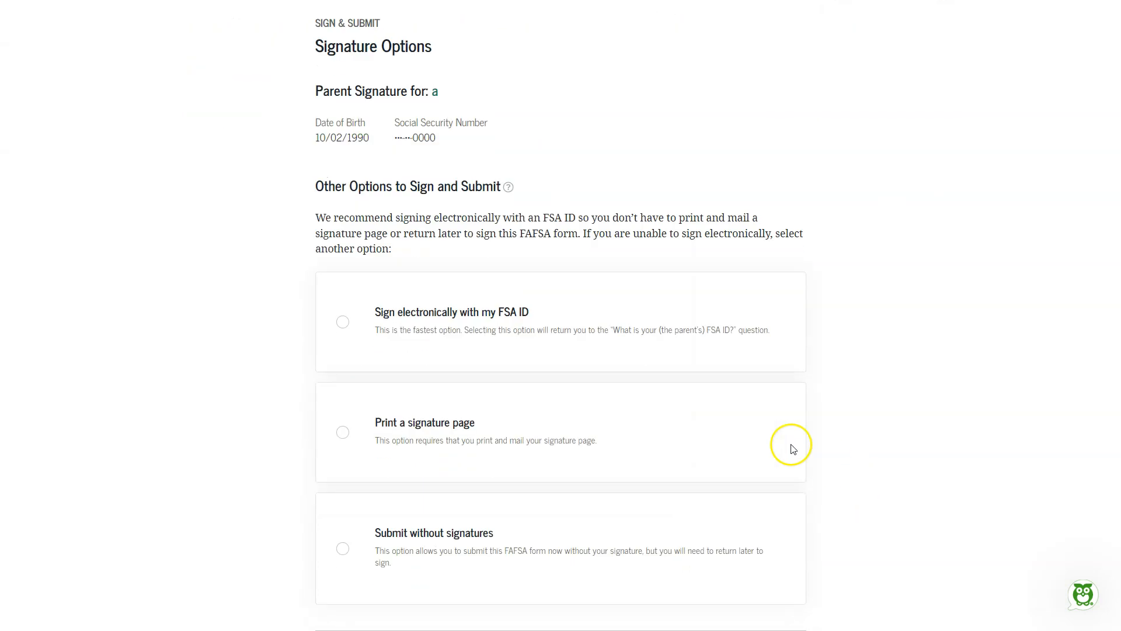
click(430, 422)
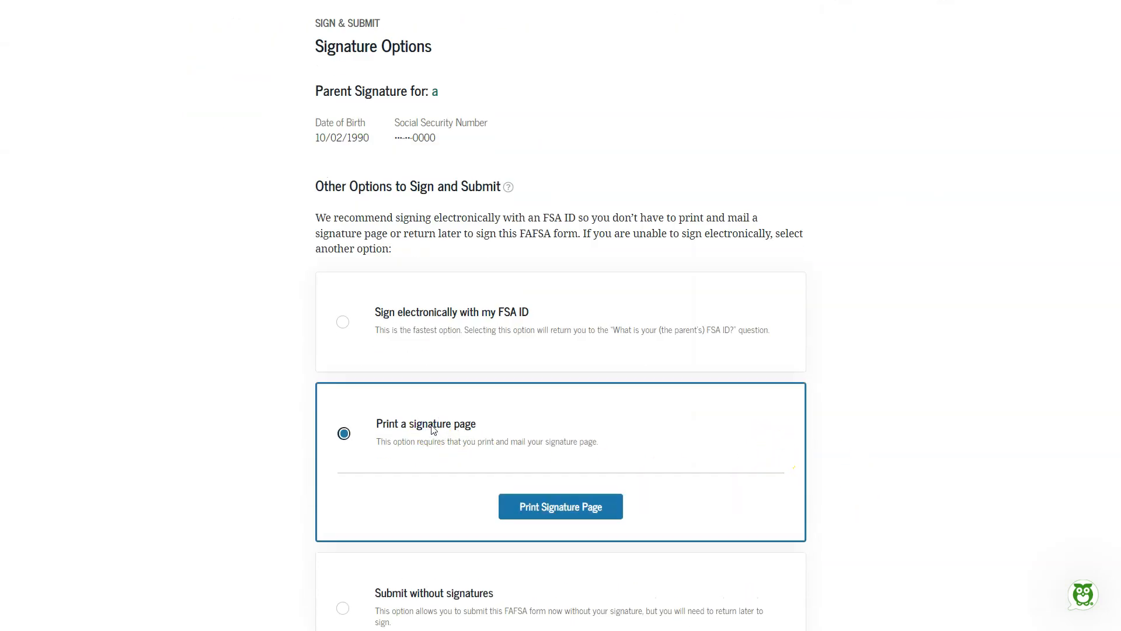
click(532, 502)
Step: Read through the sample signature page, finish it, and review the student's and parent's signature status
scroll(838, 449, up, 10)
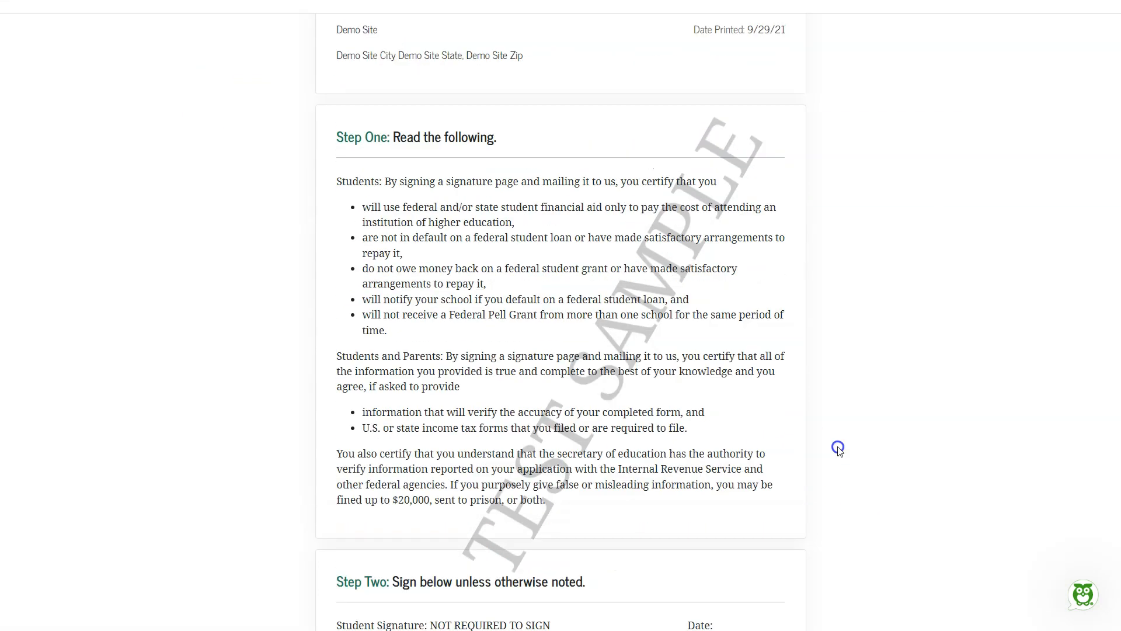
scroll(838, 449, down, 15)
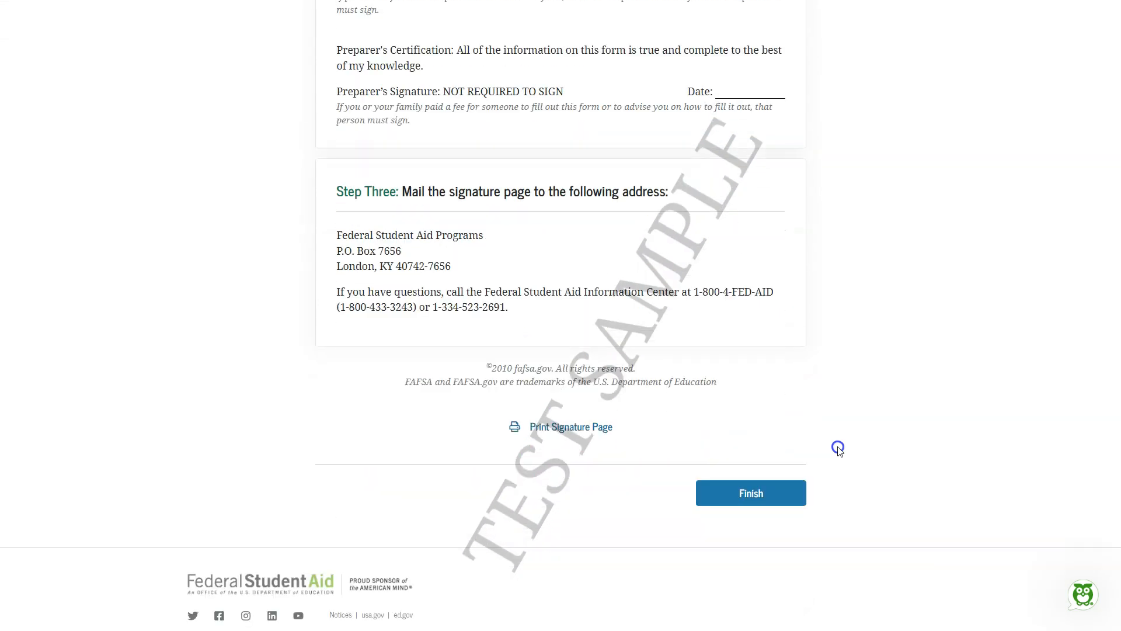
click(779, 501)
scroll(869, 478, down, 1)
scroll(870, 478, down, 5)
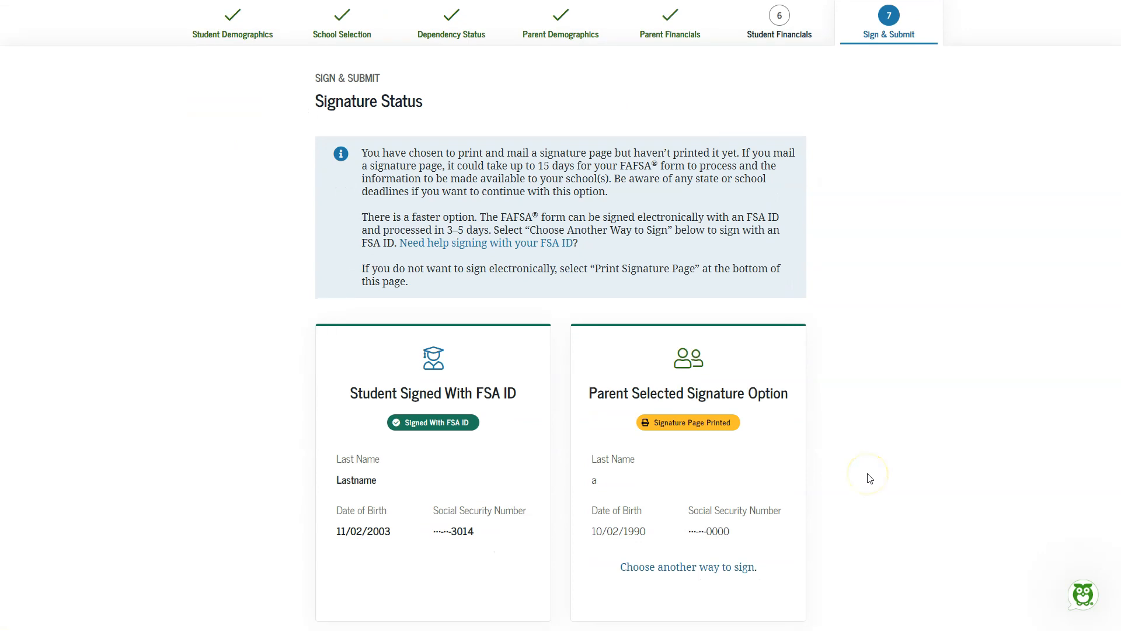
scroll(869, 478, up, 3)
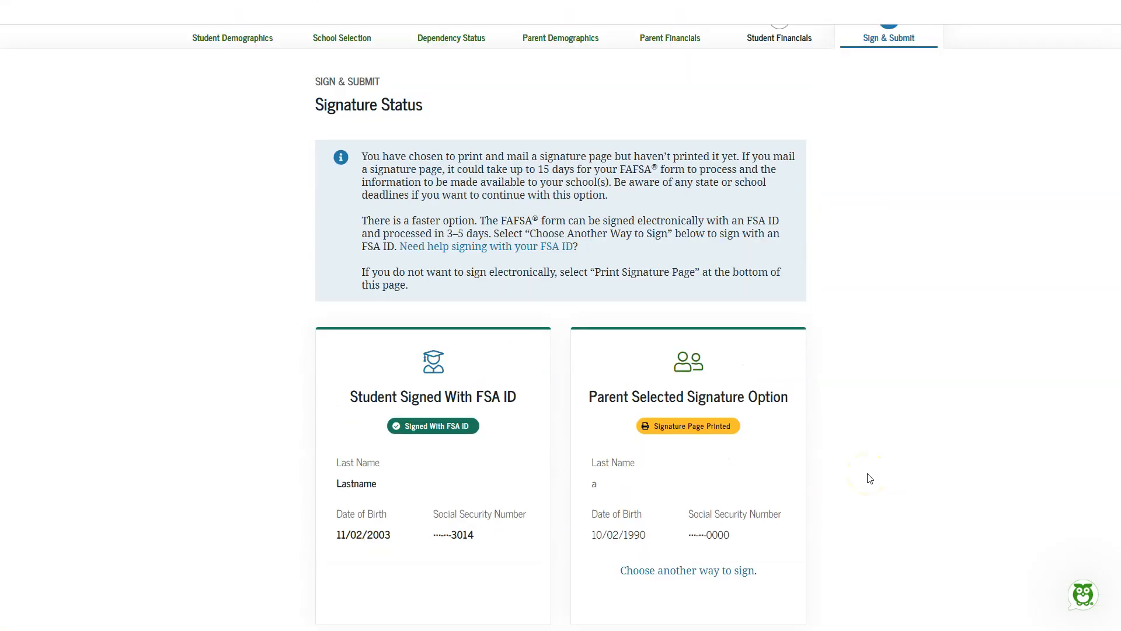
scroll(869, 478, down, 2)
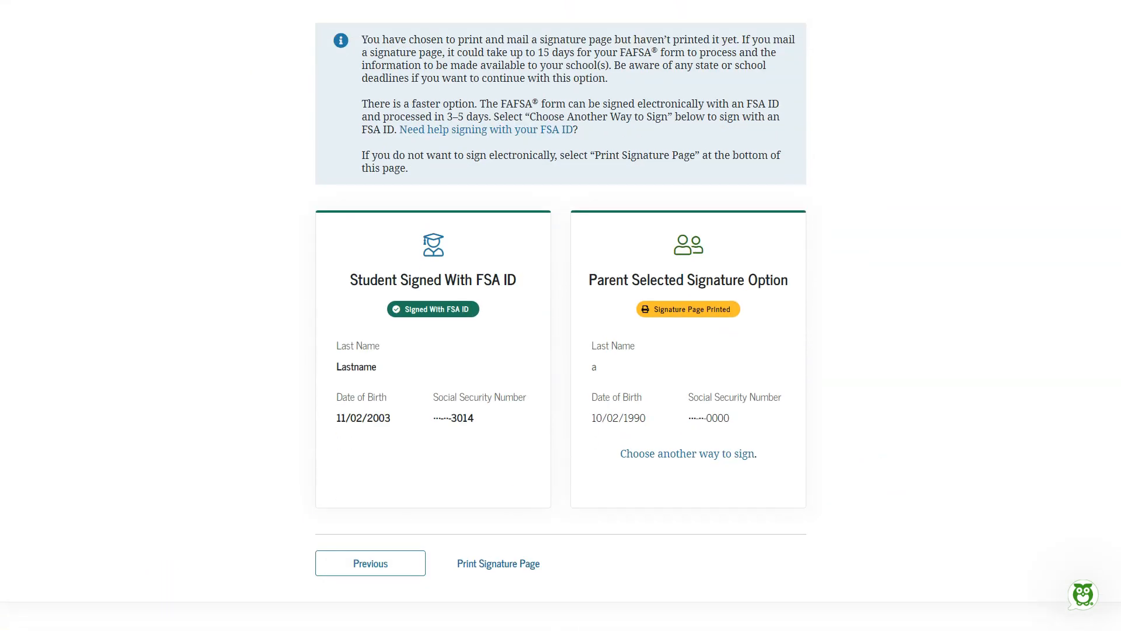